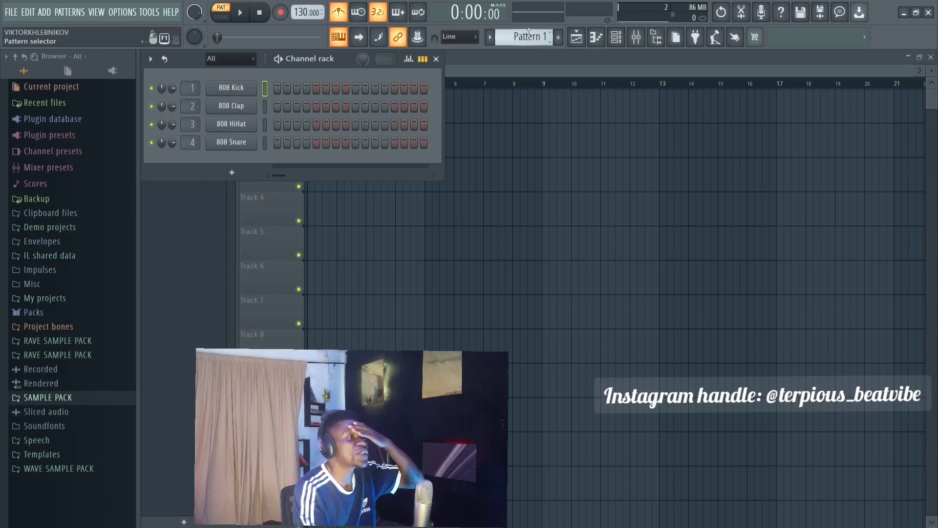
# Hide the channel rack and switch the active pattern to Pattern 2 and back to Pattern 1
pyautogui.press('F6')
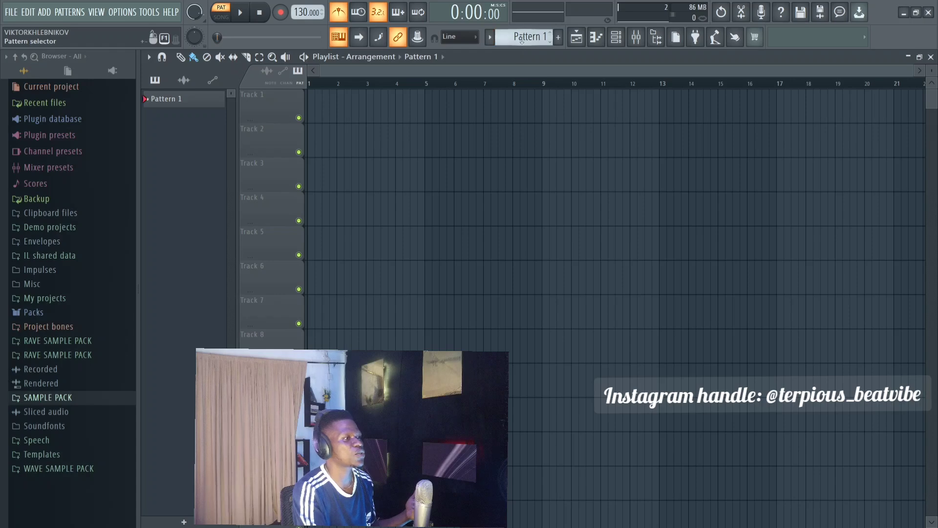
pyautogui.scroll(-1, 521, 39)
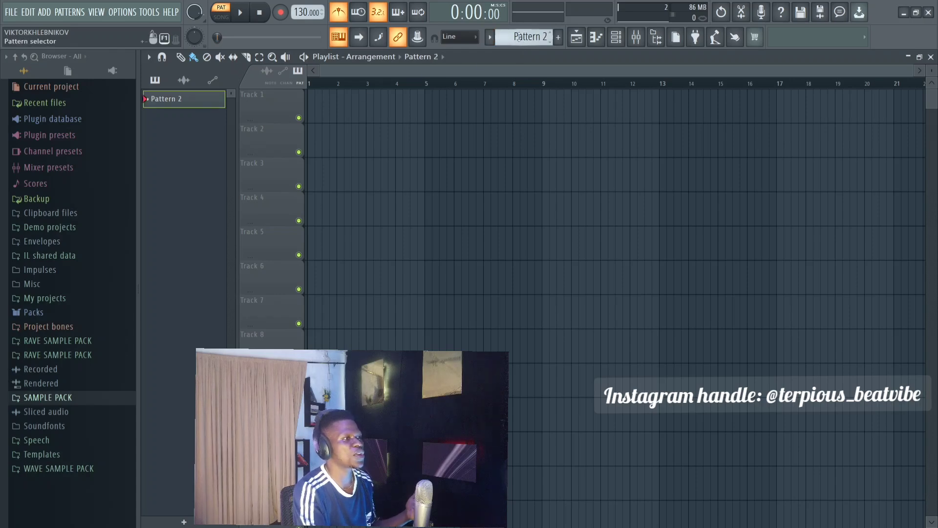
pyautogui.scroll(1, 514, 39)
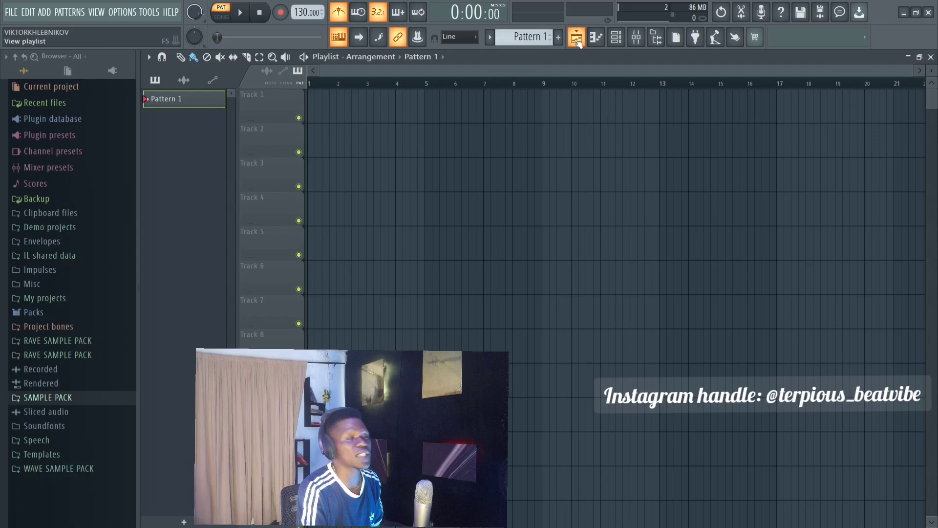
pyautogui.click(577, 42)
pyautogui.click(577, 41)
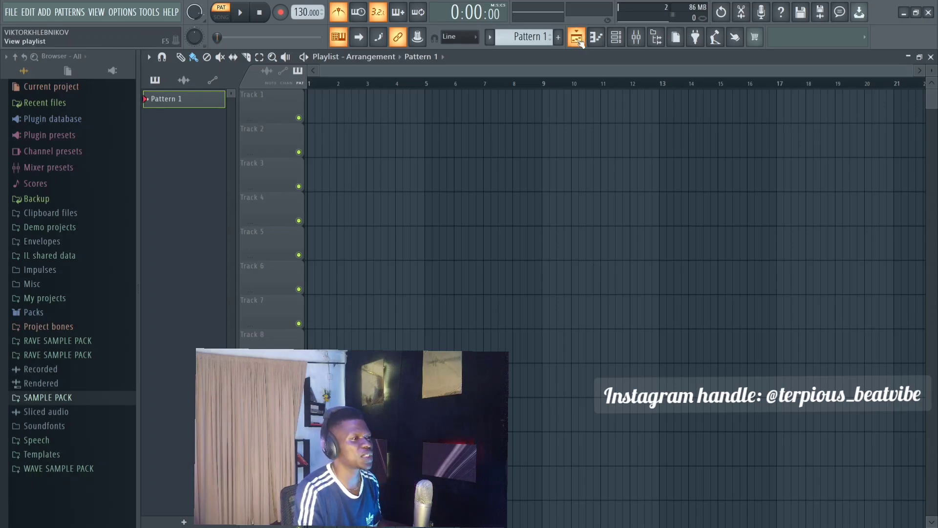
# Place a C5 note at the start of bar 1 in the 808 Kick's piano roll, delete it and close the piano roll
pyautogui.click(598, 39)
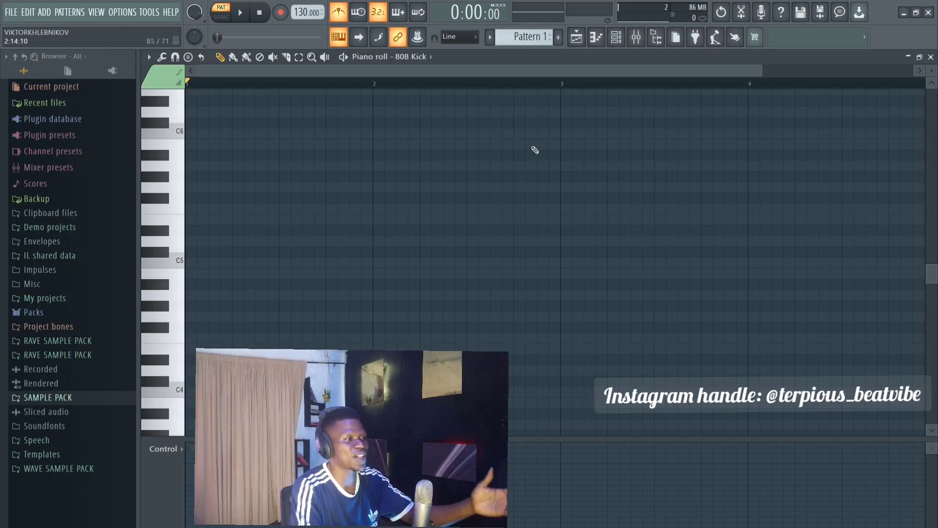
pyautogui.click(201, 263)
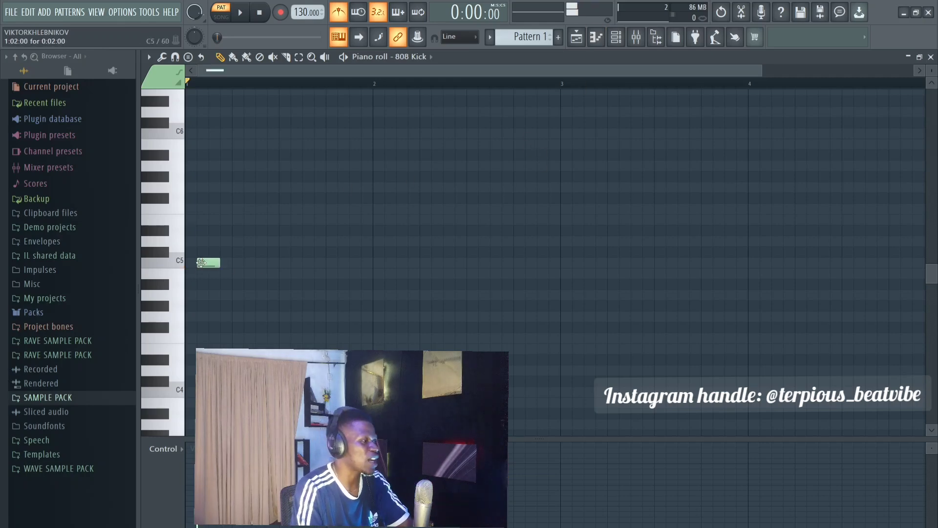
pyautogui.moveTo(209, 263); pyautogui.dragTo(195, 264)
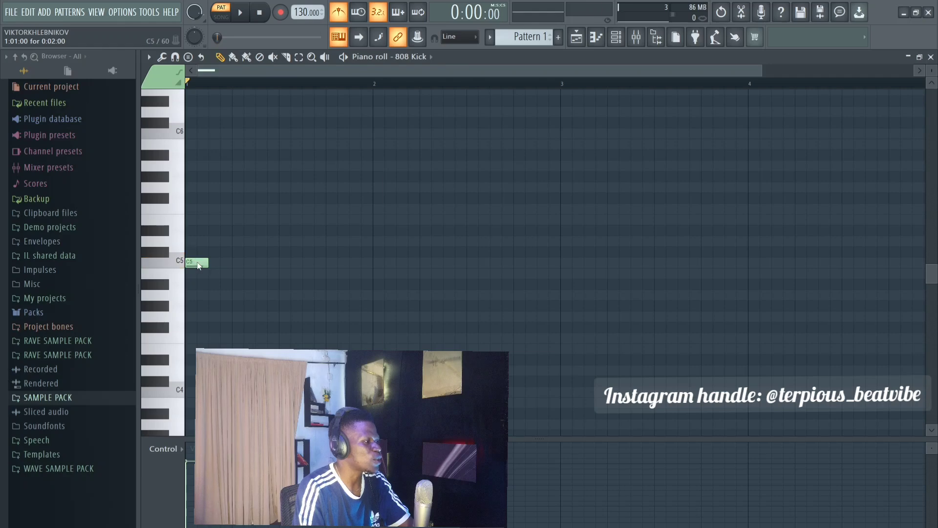
pyautogui.doubleClick(196, 262)
pyautogui.click(531, 338)
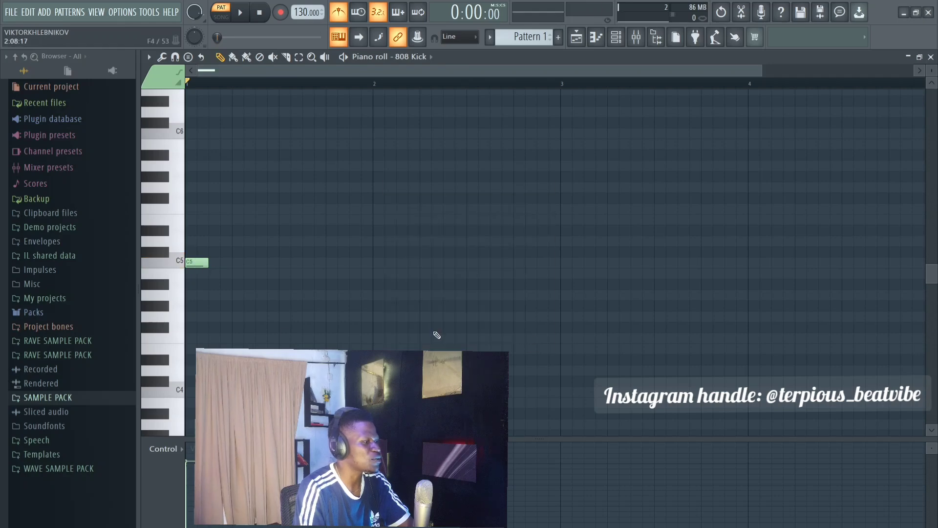
pyautogui.rightClick(197, 263)
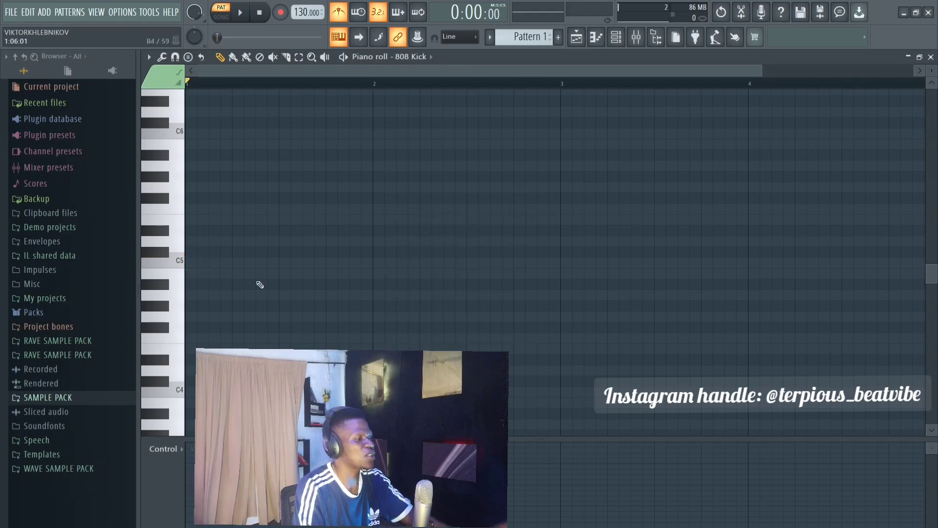
pyautogui.click(931, 57)
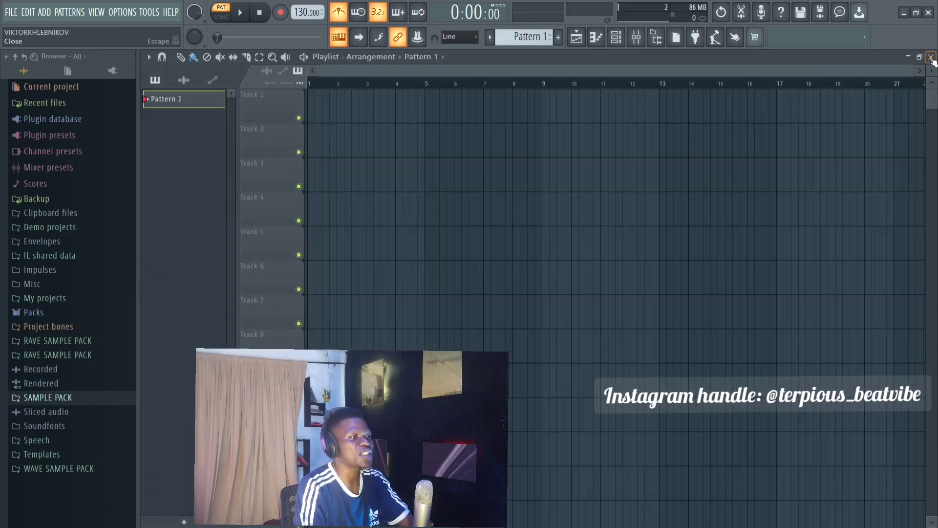
# Show the channel rack over the playlist
pyautogui.click(617, 38)
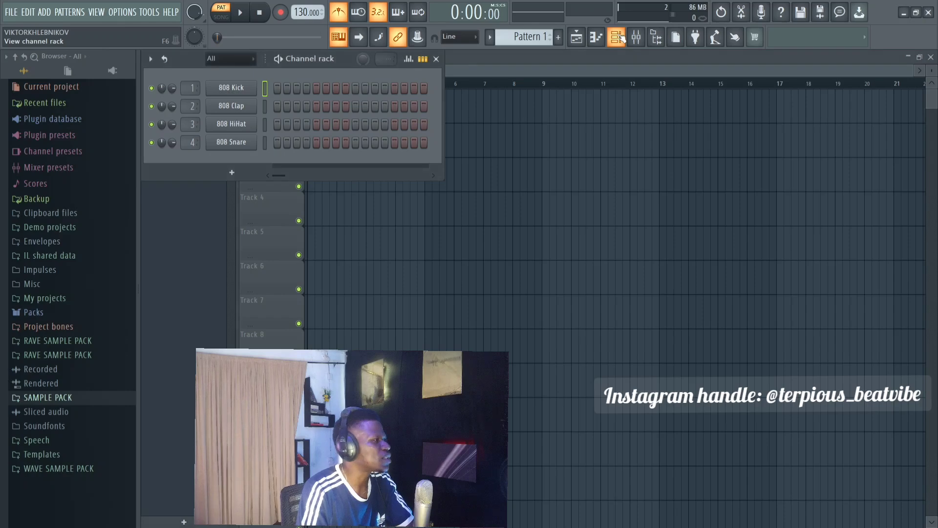
pyautogui.click(619, 38)
pyautogui.click(619, 38)
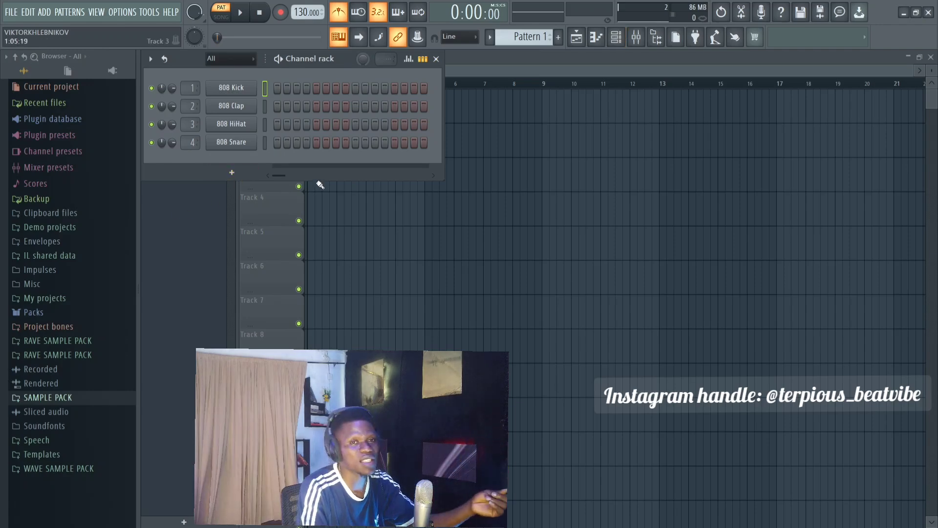
# Audition percussion samples from the Drums pack and add DNC Clap 2 as a new channel below 808 Snare
pyautogui.click(43, 313)
pyautogui.click(59, 327)
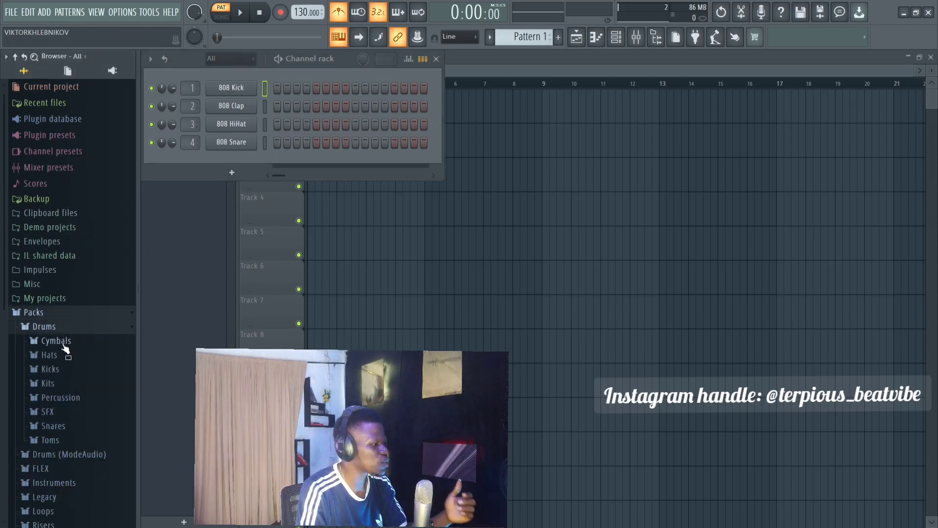
pyautogui.click(57, 396)
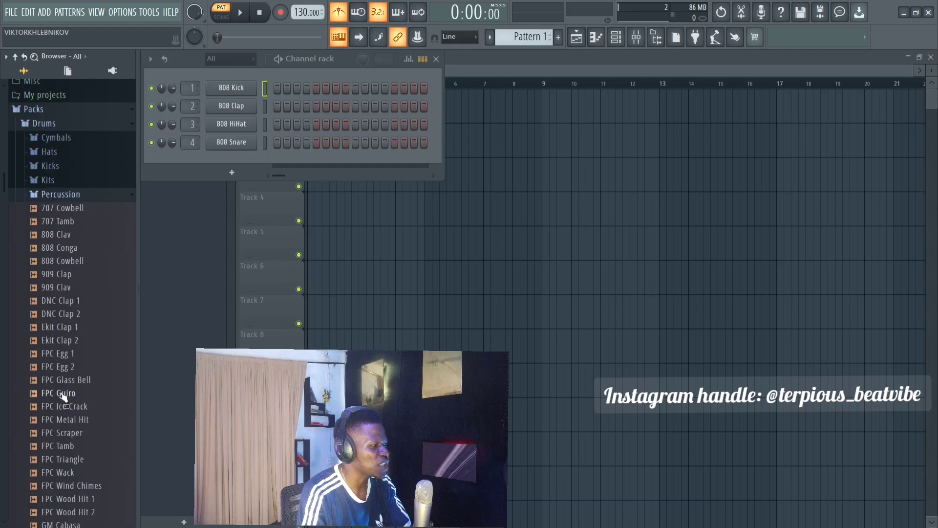
pyautogui.click(66, 367)
pyautogui.click(57, 287)
pyautogui.click(73, 315)
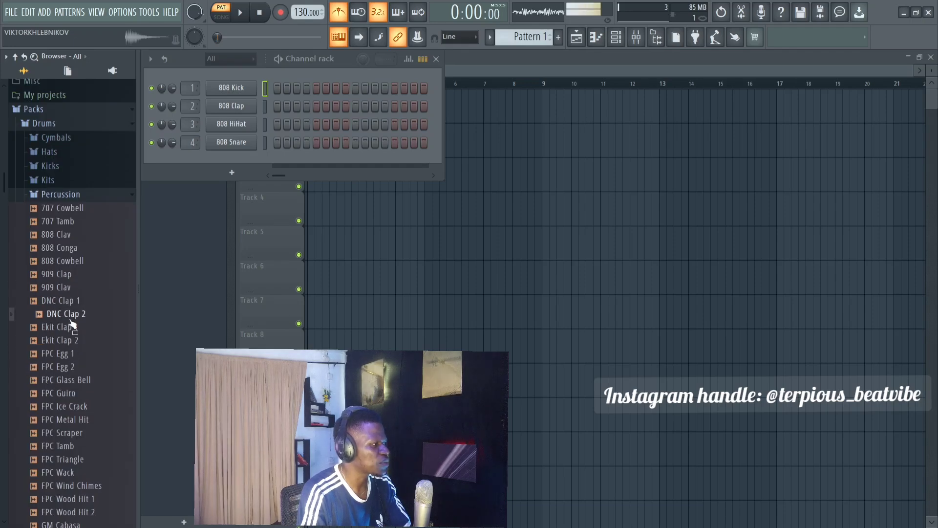
pyautogui.click(76, 301)
pyautogui.click(80, 315)
pyautogui.moveTo(80, 316); pyautogui.dragTo(260, 158)
# Audition further FPC percussion samples, including FPC Ice Crack, and collapse the Packs folder
pyautogui.click(80, 394)
pyautogui.click(80, 407)
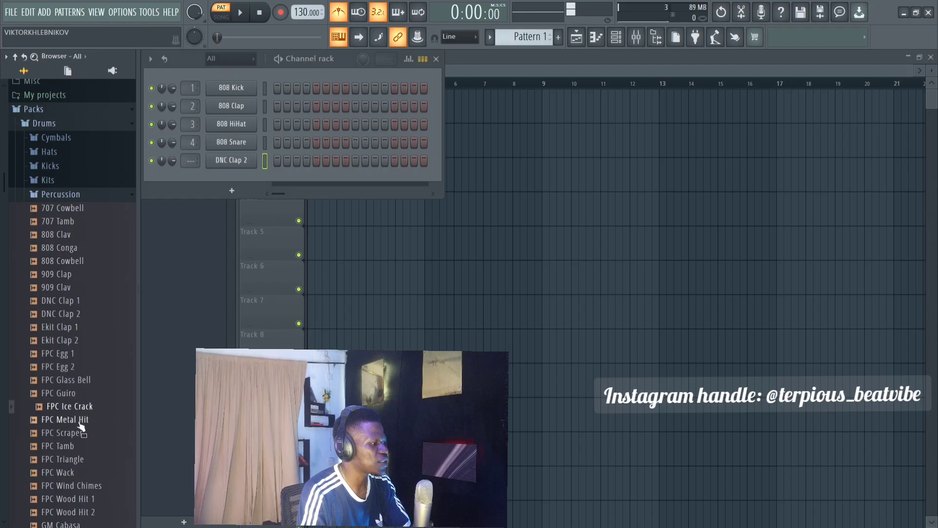
pyautogui.click(80, 433)
pyautogui.click(79, 447)
pyautogui.click(68, 198)
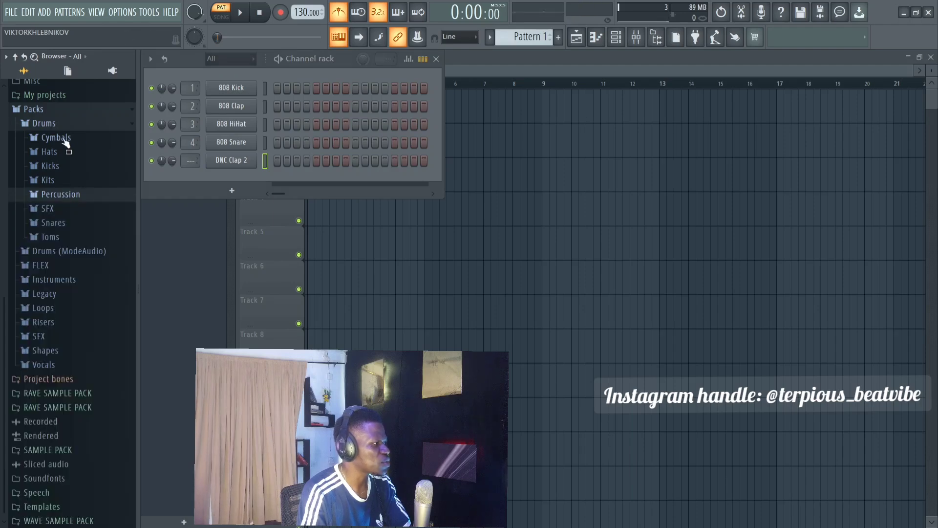
pyautogui.click(48, 123)
pyautogui.click(43, 224)
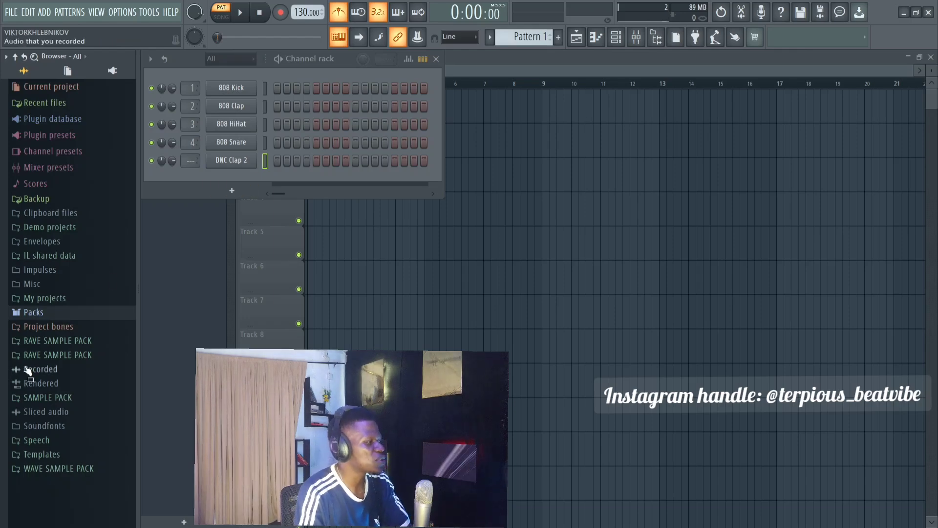
# View the mixer and close it, and hide and restore the channel rack
pyautogui.click(636, 39)
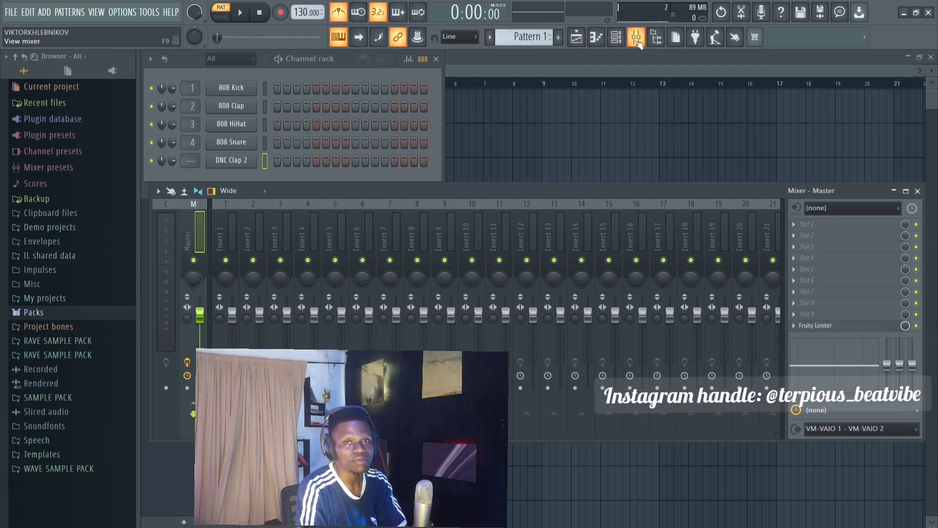
pyautogui.click(637, 39)
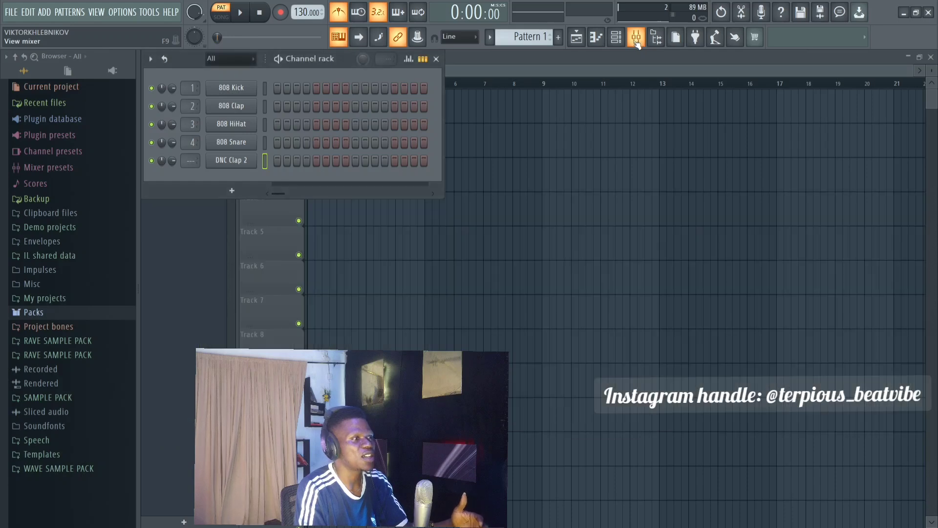
pyautogui.click(617, 39)
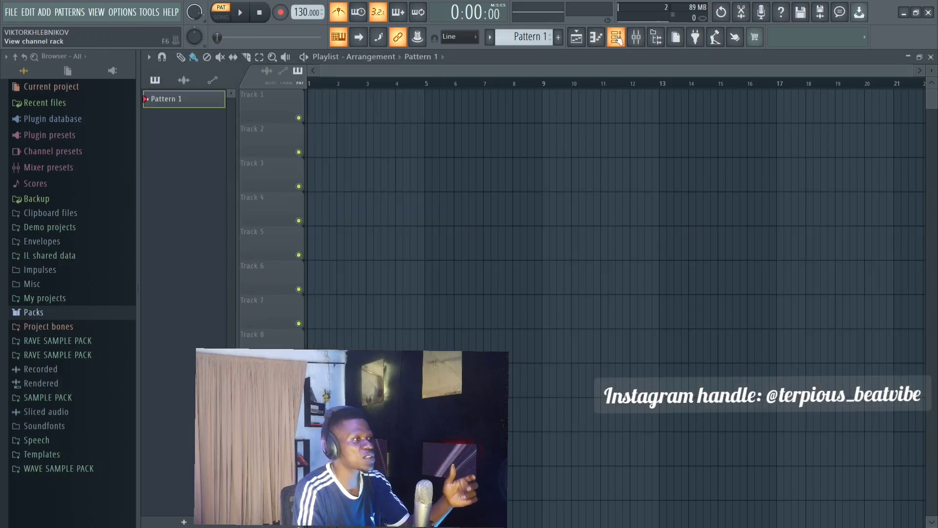
pyautogui.click(617, 40)
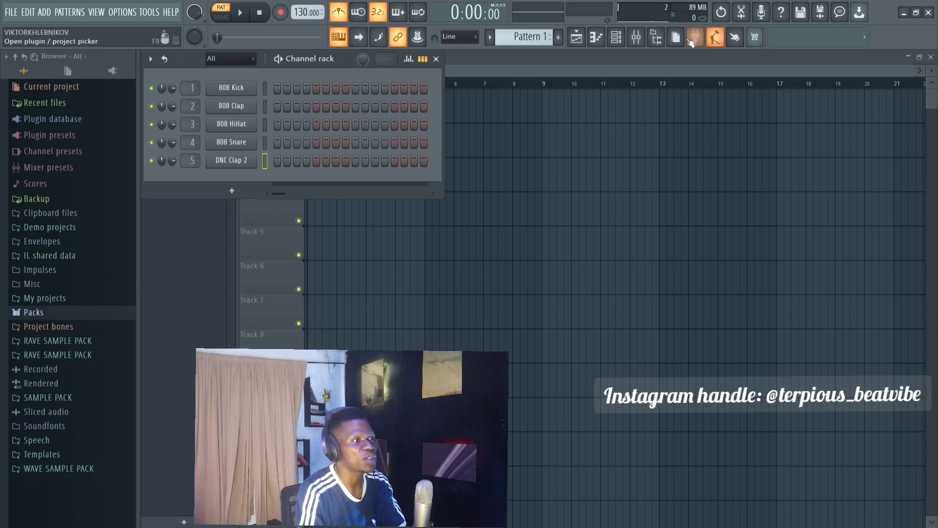
# Open the mixer, hide and restore the browser beside it, and close the mixer
pyautogui.click(637, 37)
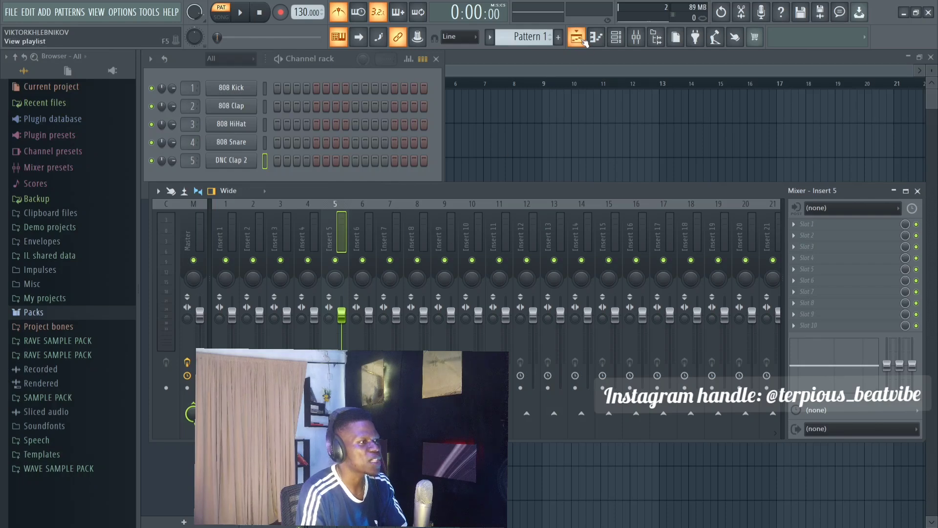
pyautogui.click(657, 38)
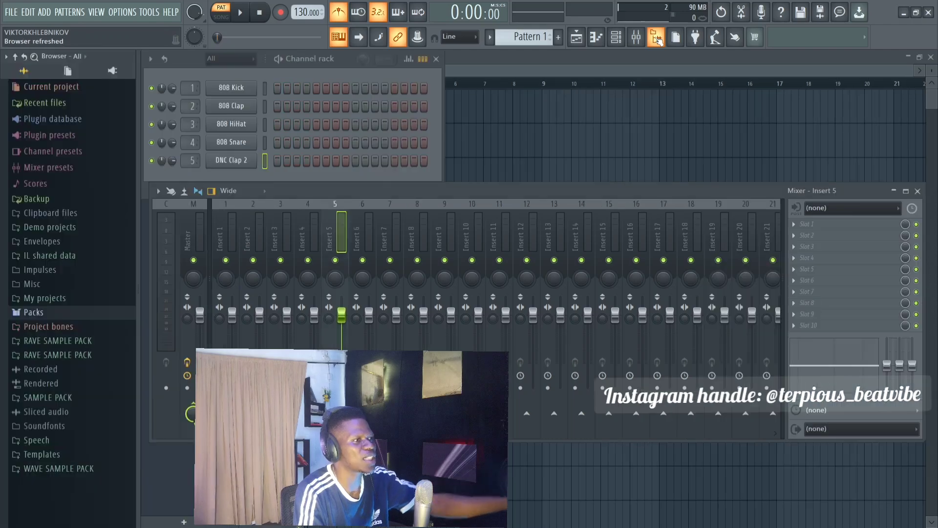
pyautogui.click(657, 38)
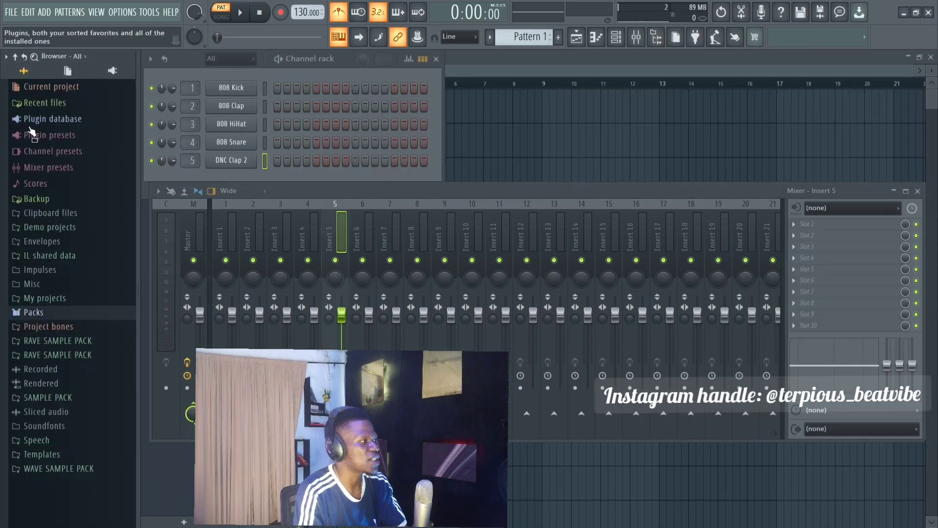
pyautogui.click(657, 38)
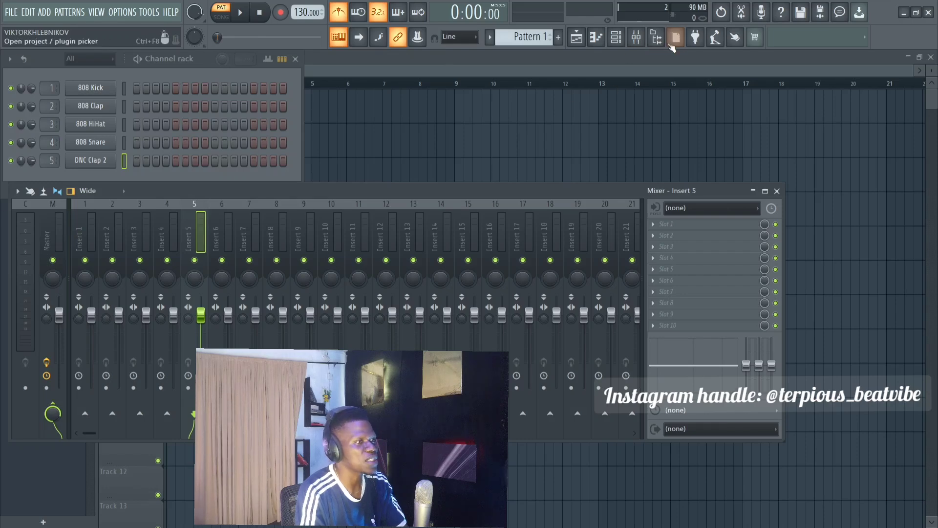
pyautogui.click(656, 38)
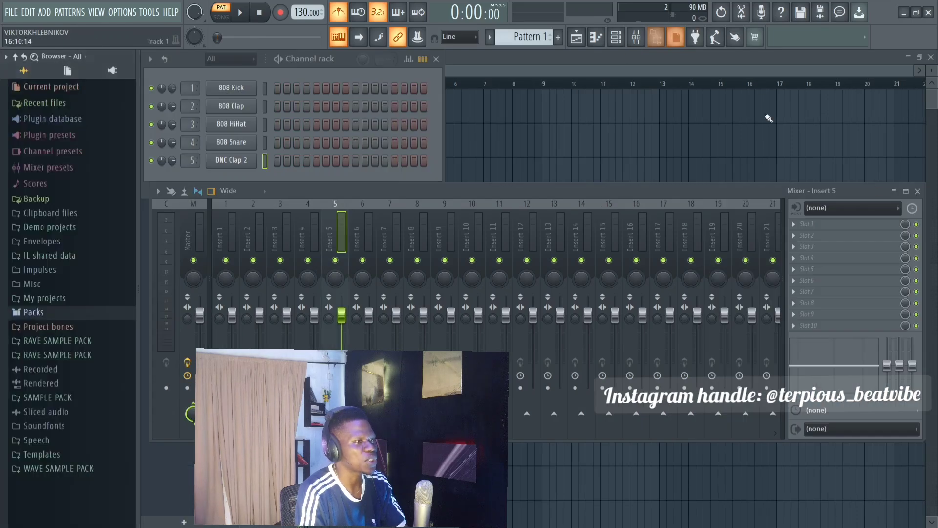
pyautogui.click(918, 191)
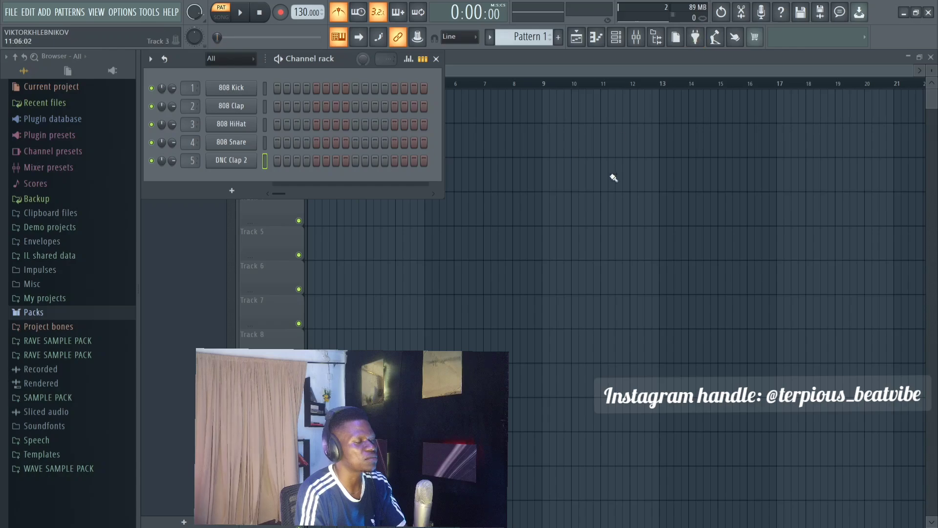
# View the available plugins in the plugin picker, close it and return the browser to showing all content
pyautogui.click(697, 38)
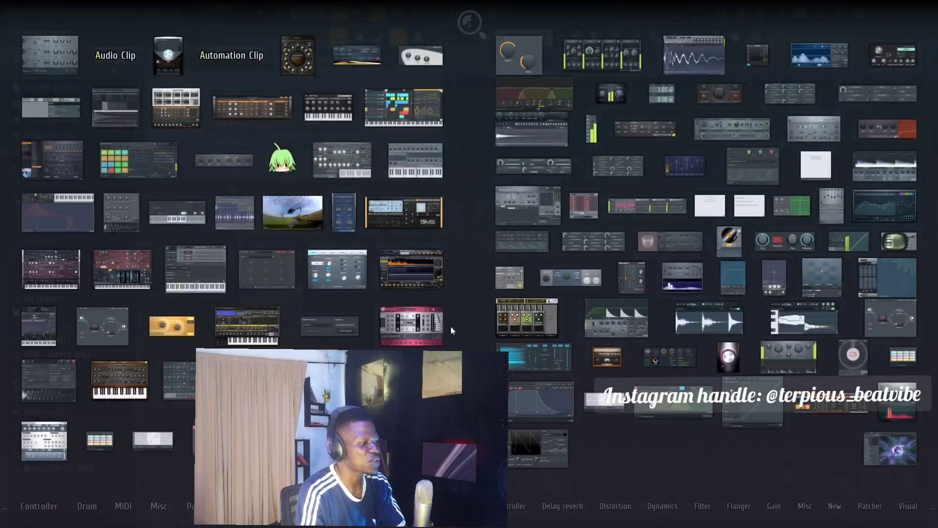
pyautogui.press('Escape')
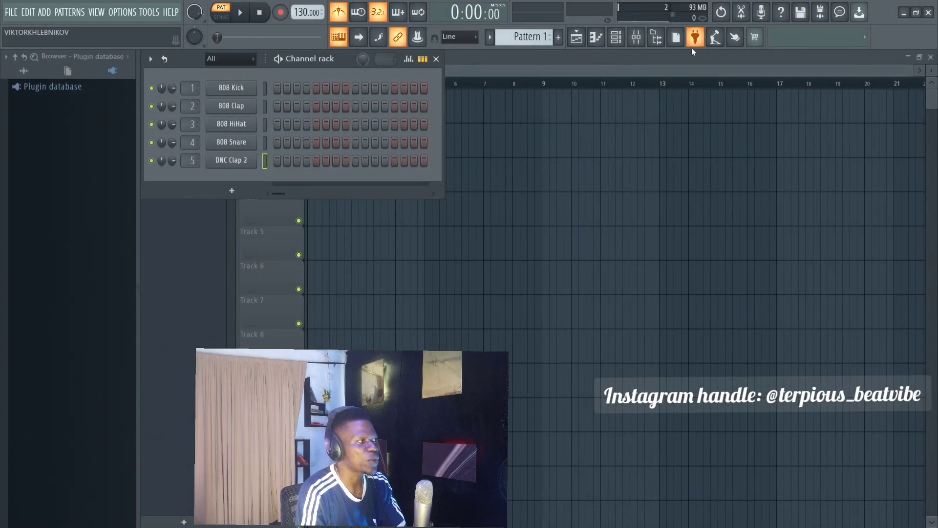
pyautogui.click(23, 72)
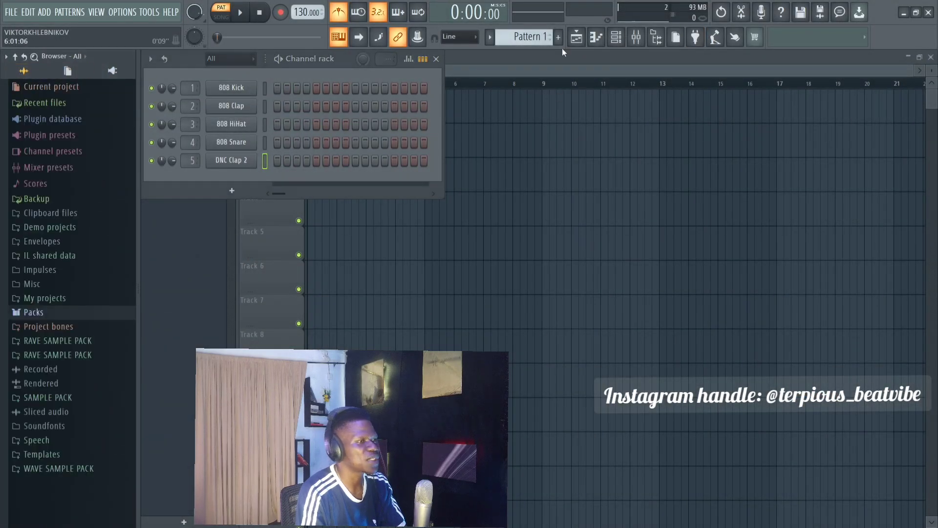
# Tap in a project tempo of 106 BPM with the tempo tapper and close it
pyautogui.click(717, 37)
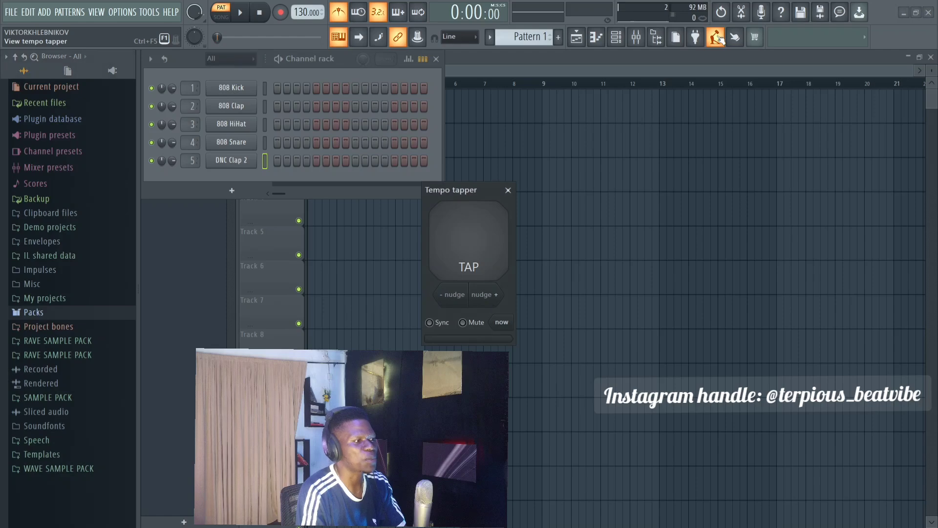
pyautogui.click(480, 243)
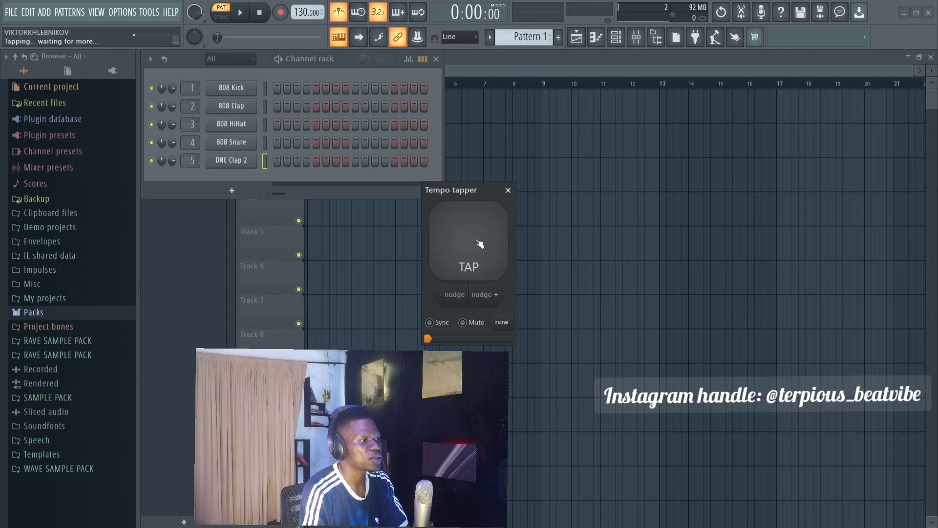
pyautogui.click(480, 244)
pyautogui.click(480, 244)
pyautogui.click(479, 244)
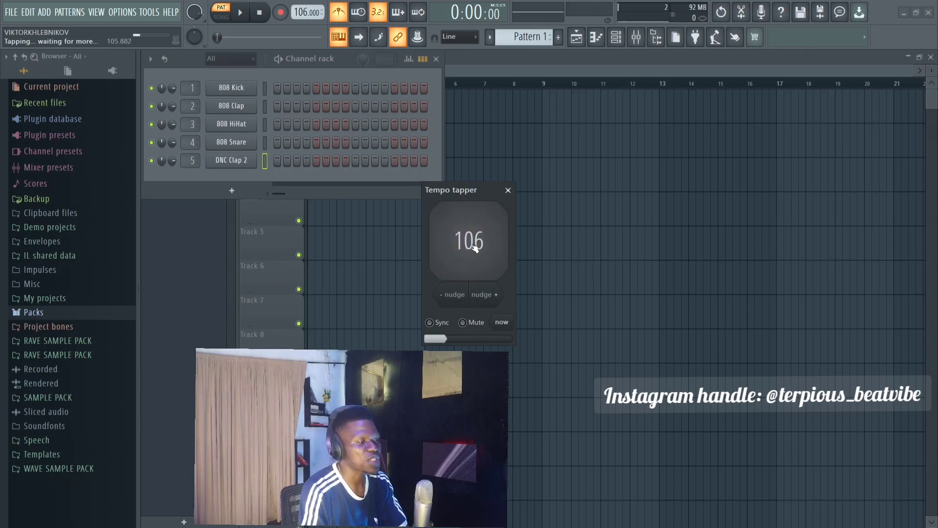
pyautogui.click(508, 190)
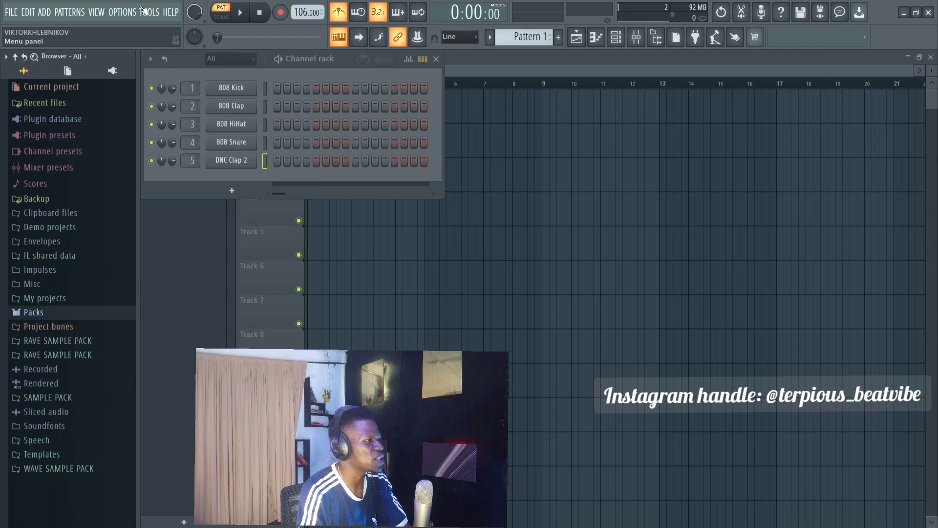
# Turn the metronome off and back on
pyautogui.click(339, 15)
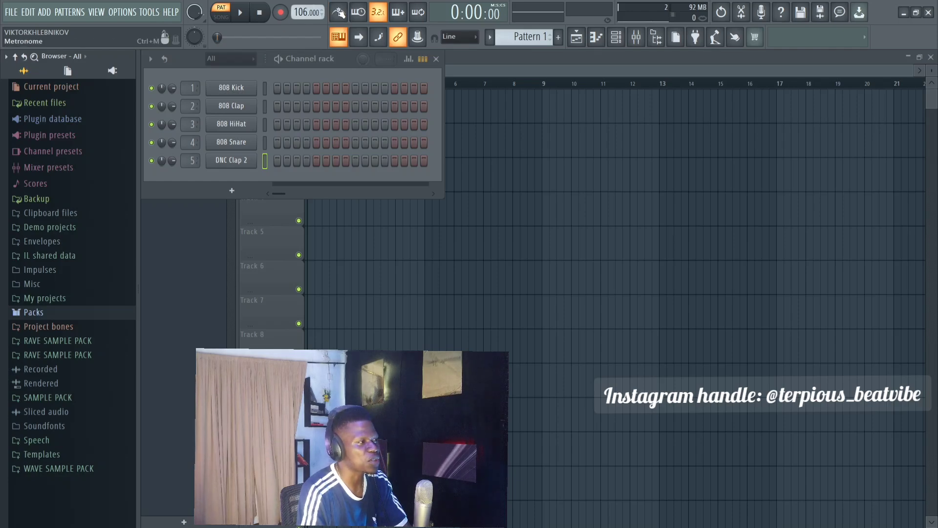
pyautogui.click(339, 14)
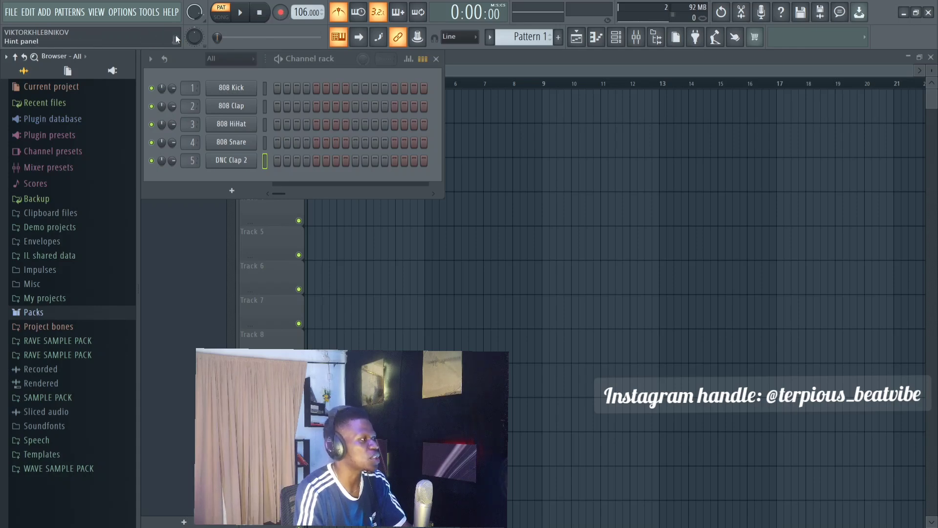
pyautogui.click(11, 12)
pyautogui.moveTo(147, 15)
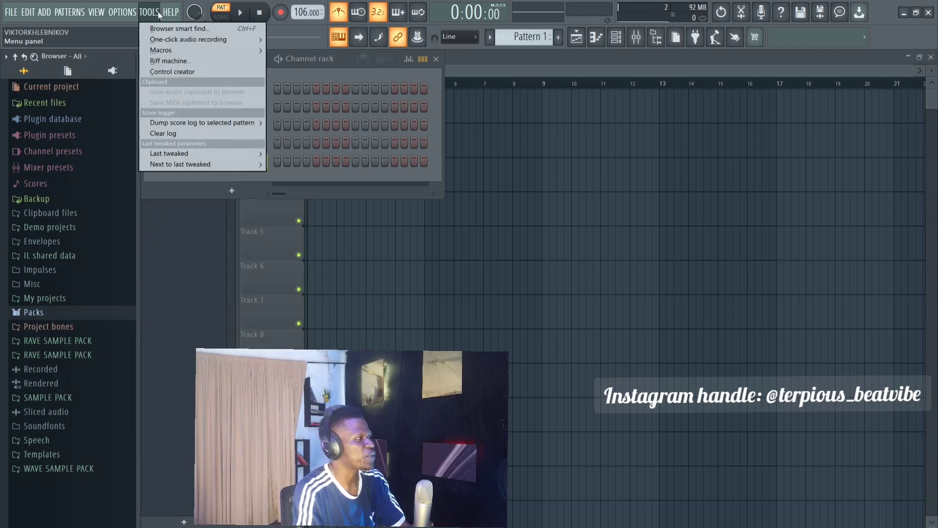
pyautogui.click(11, 12)
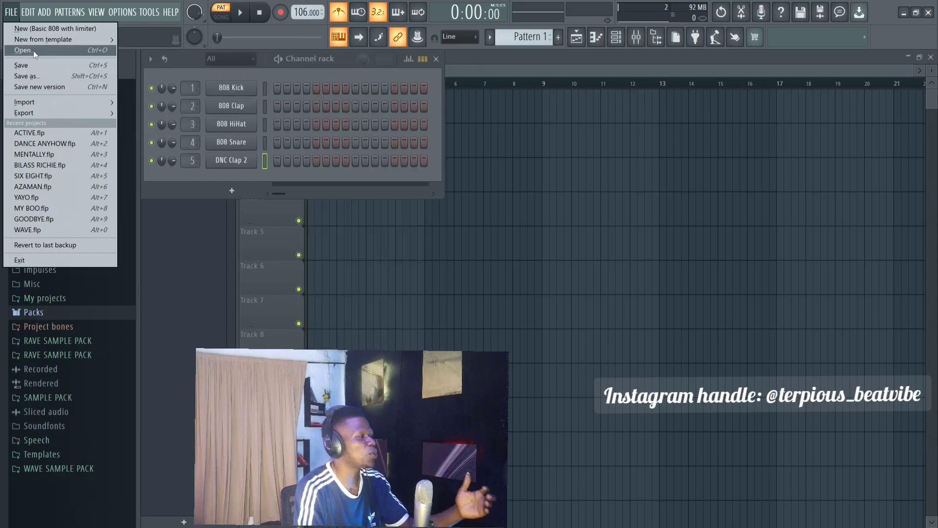
pyautogui.moveTo(47, 40)
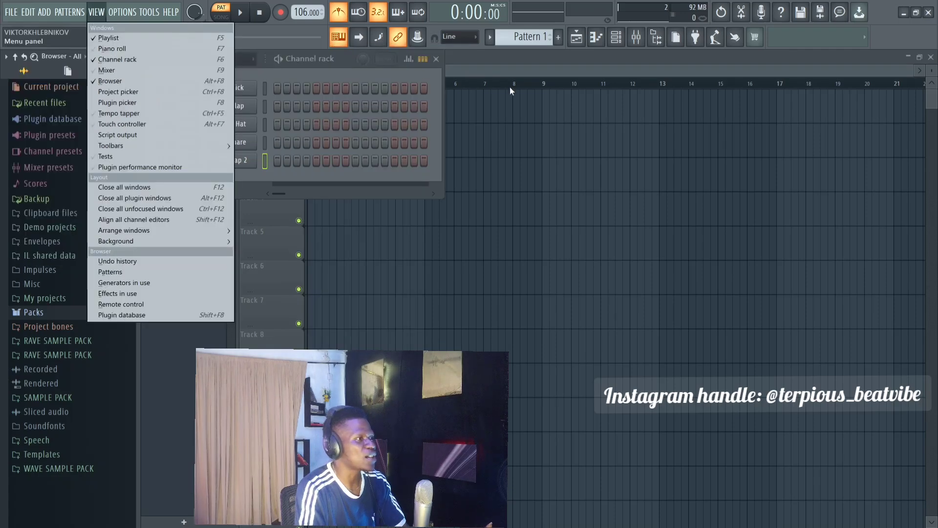
pyautogui.click(510, 87)
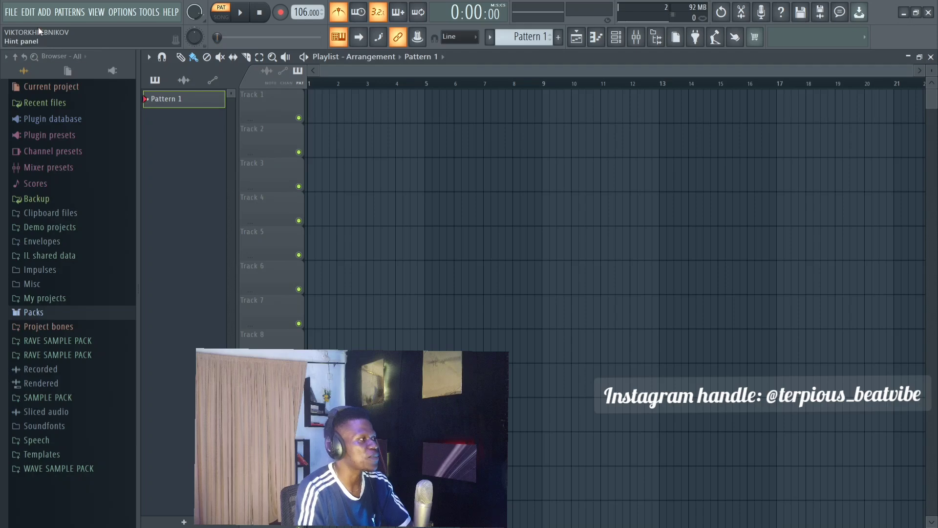
# Create a new project from the Empty template
pyautogui.click(11, 13)
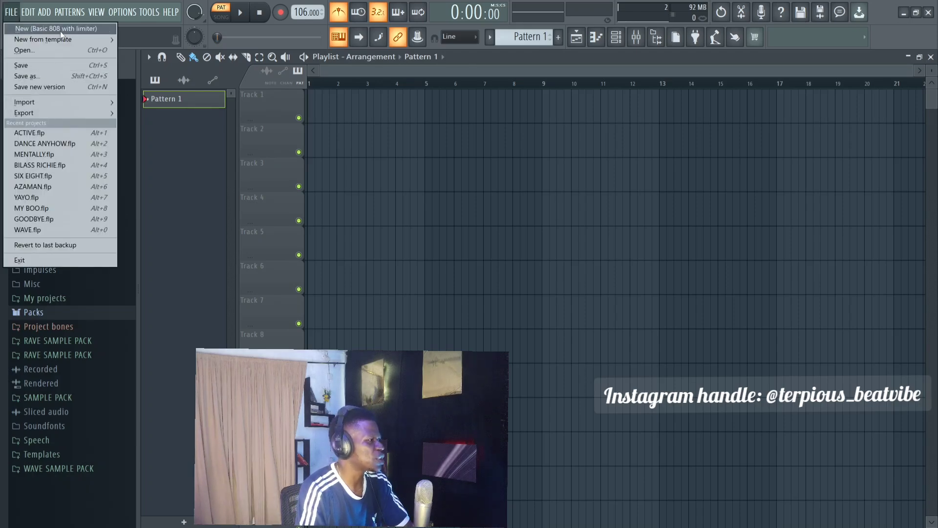
pyautogui.moveTo(61, 17)
pyautogui.moveTo(11, 12)
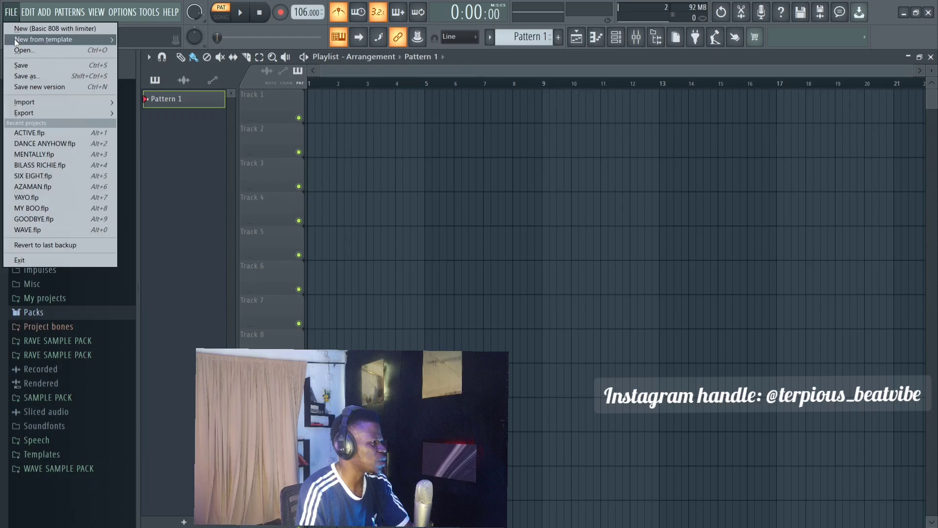
pyautogui.moveTo(28, 39)
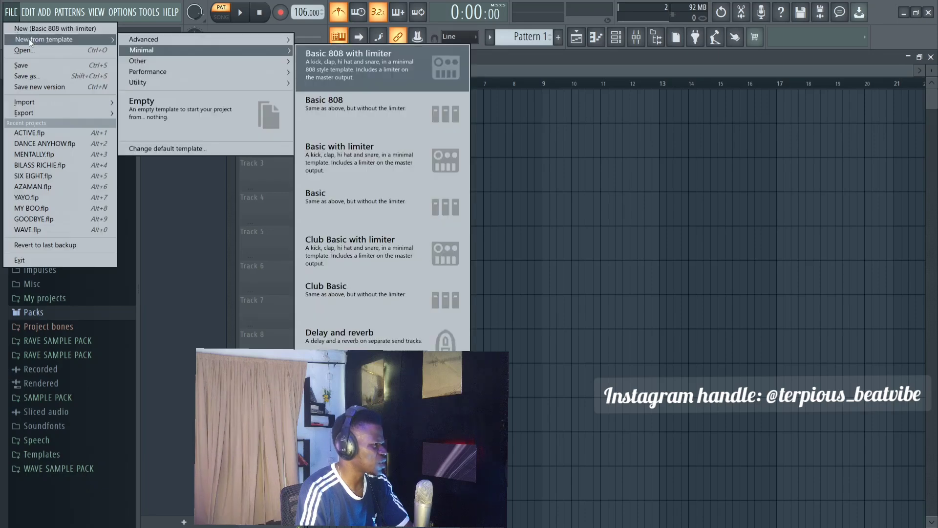
pyautogui.click(222, 105)
pyautogui.click(487, 304)
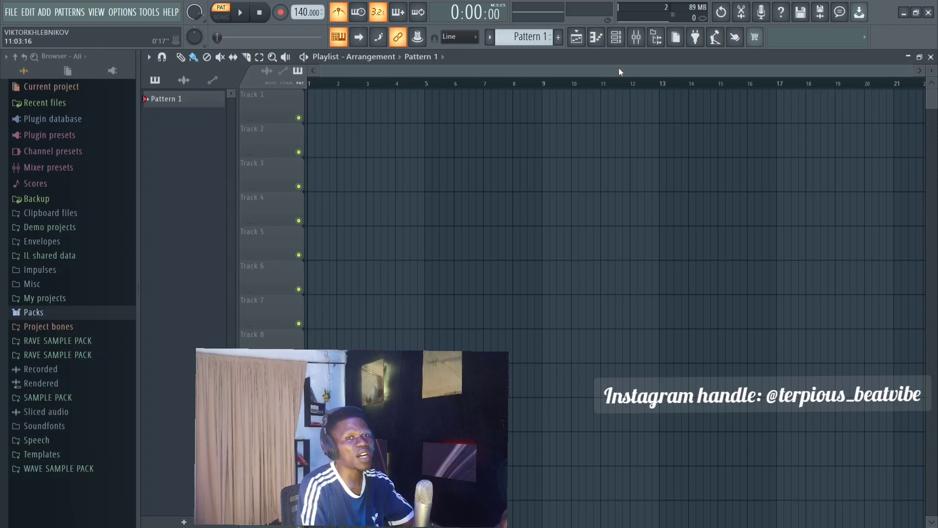
# View the empty project's channel rack, hiding it and showing it again
pyautogui.click(617, 38)
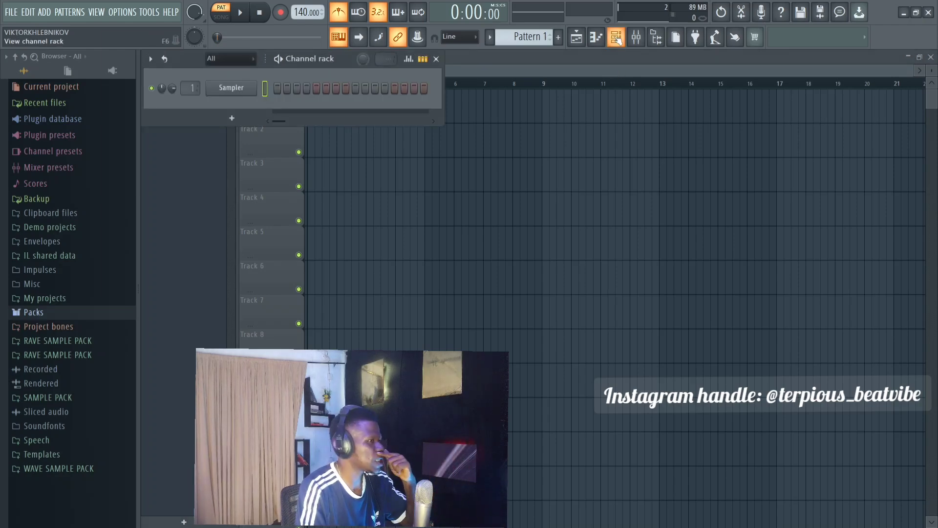
pyautogui.click(617, 38)
pyautogui.click(617, 37)
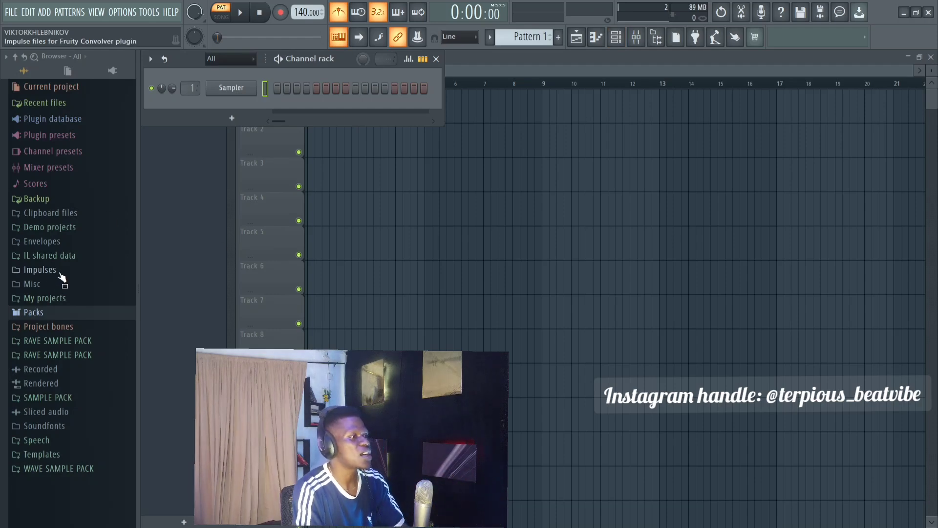
# Create a new project from the Rock template in the Advanced category
pyautogui.click(14, 17)
pyautogui.moveTo(52, 40)
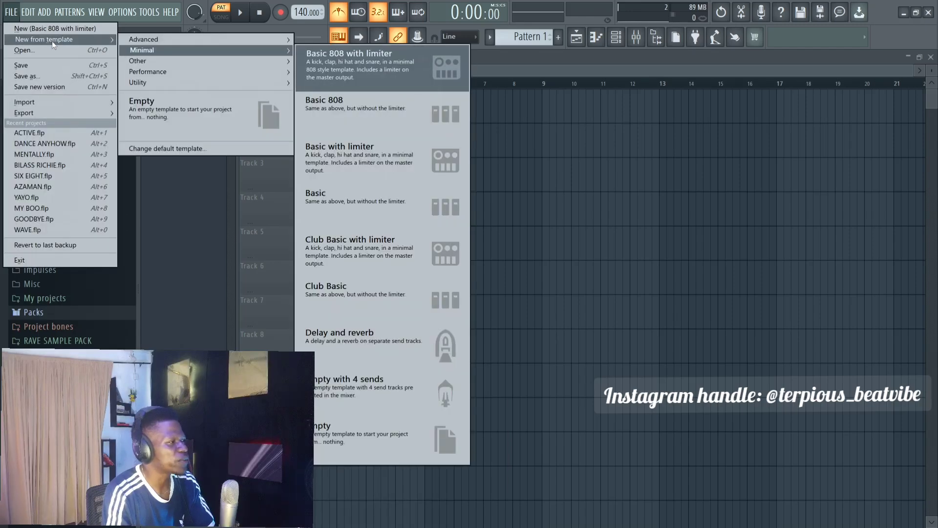
pyautogui.moveTo(173, 42)
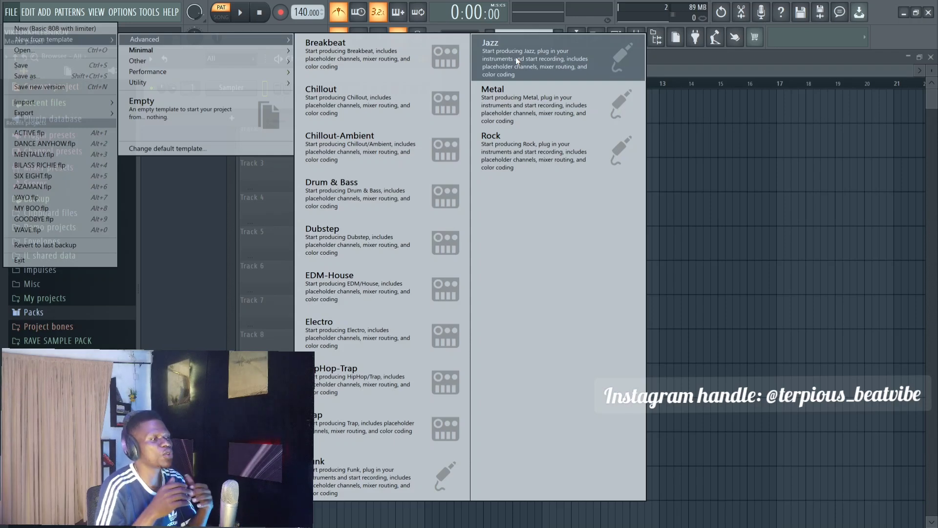
pyautogui.click(530, 149)
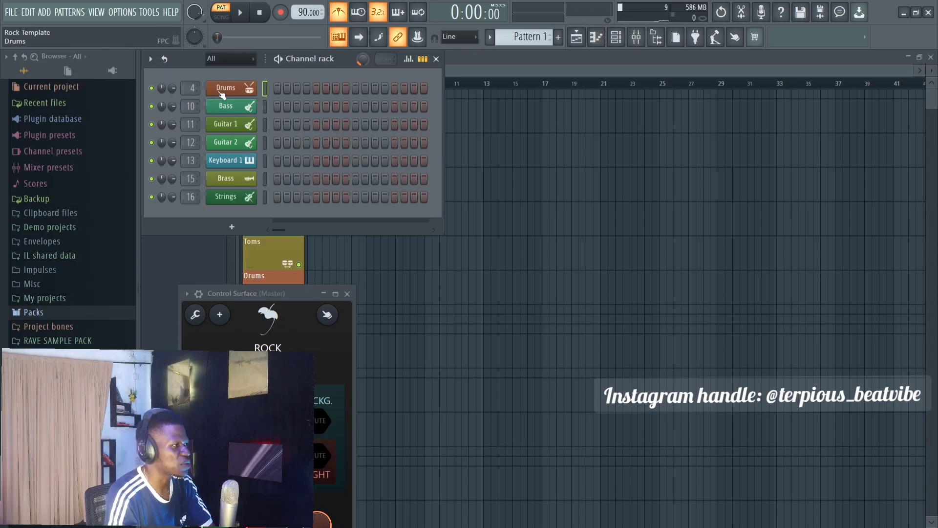
# Open the mixer and move the Control Surface window clear of the mixer tracks
pyautogui.click(637, 36)
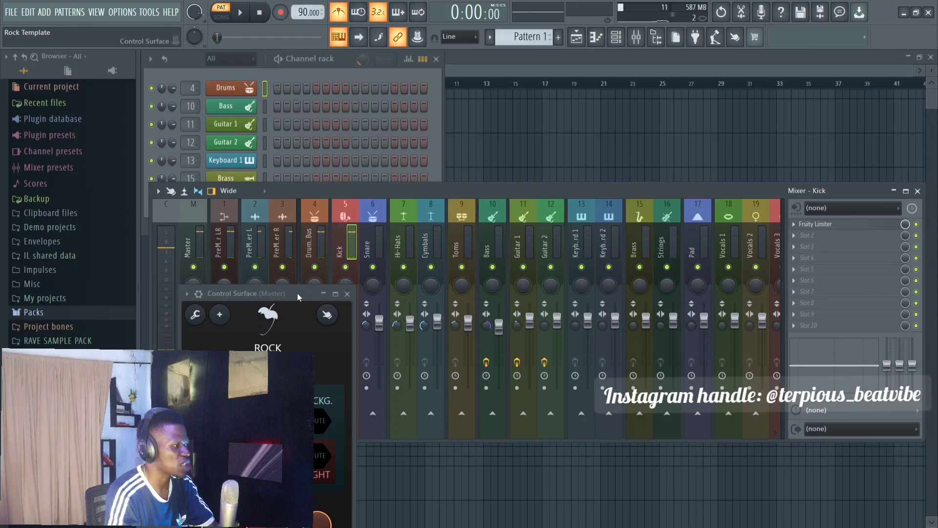
pyautogui.moveTo(298, 292); pyautogui.dragTo(115, 342)
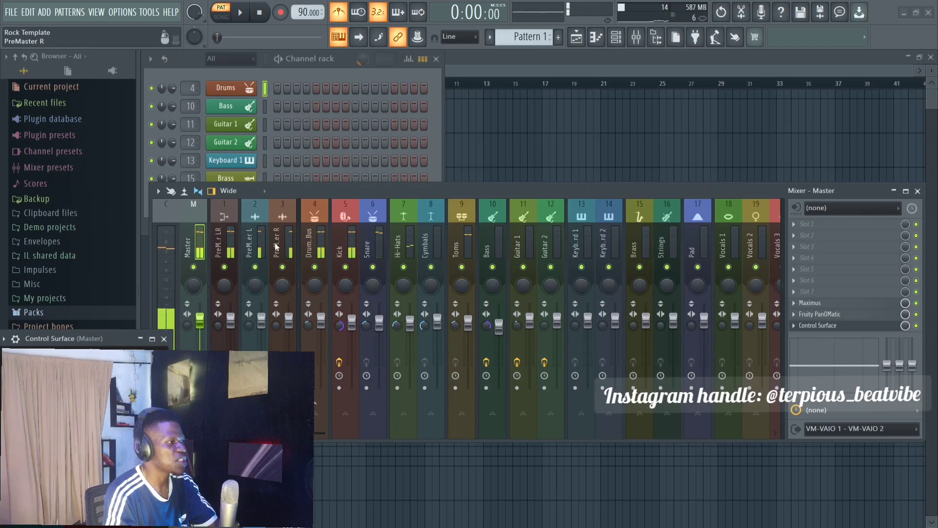
# Audition the Bass and Guitar 1 channels, and view Guitar 1's instrument window and close it
pyautogui.click(304, 75)
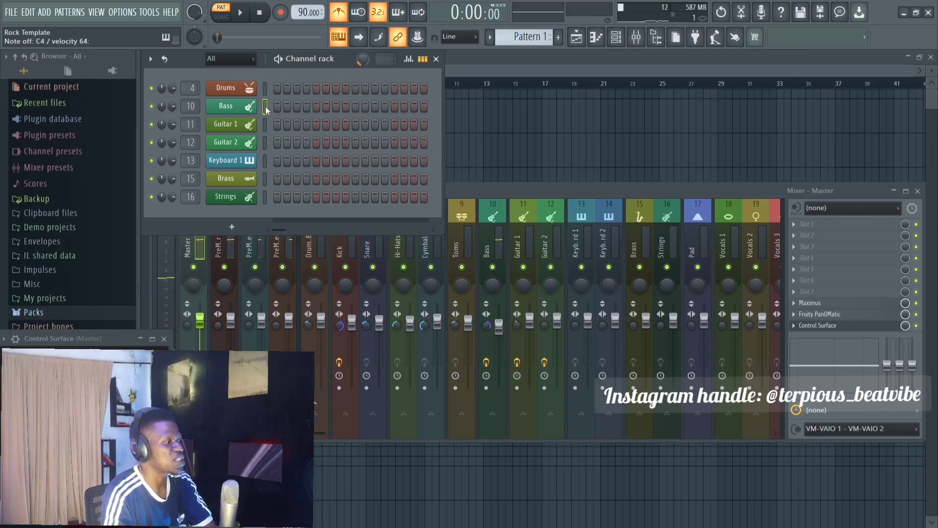
pyautogui.click(265, 127)
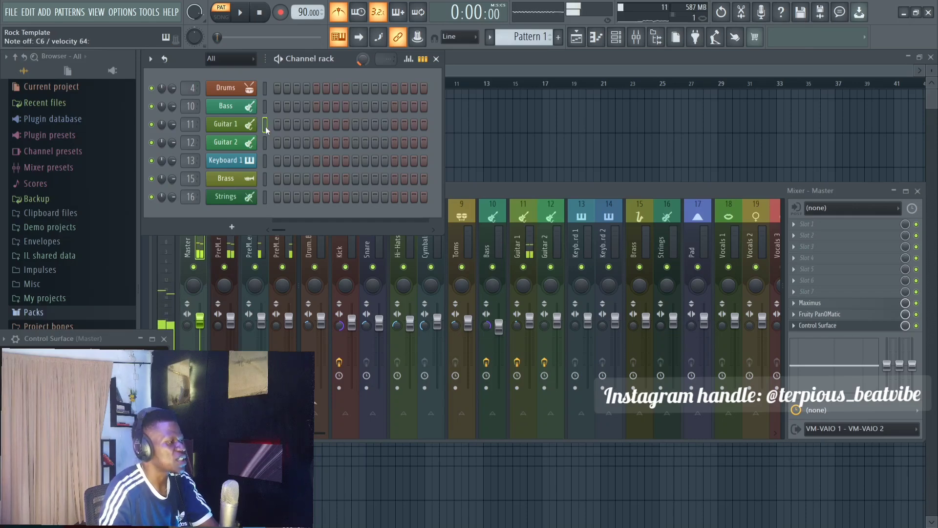
pyautogui.click(225, 124)
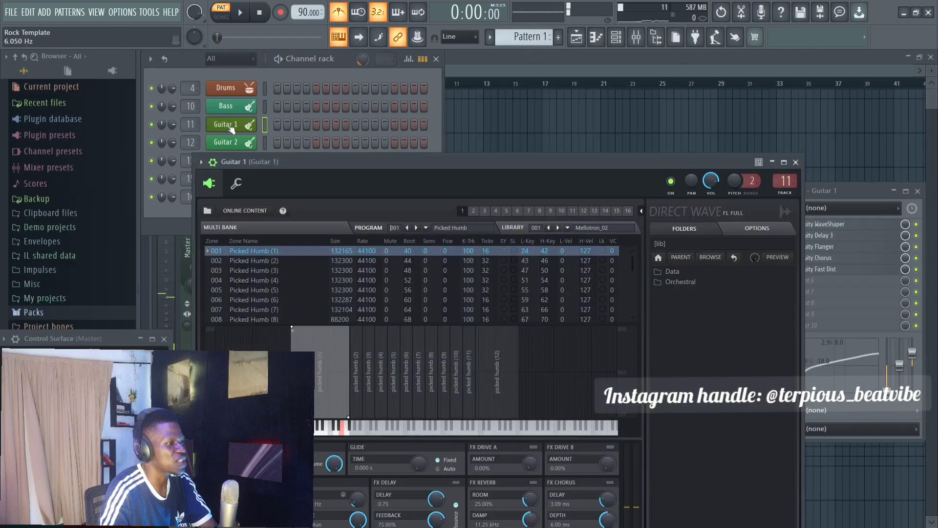
pyautogui.click(796, 162)
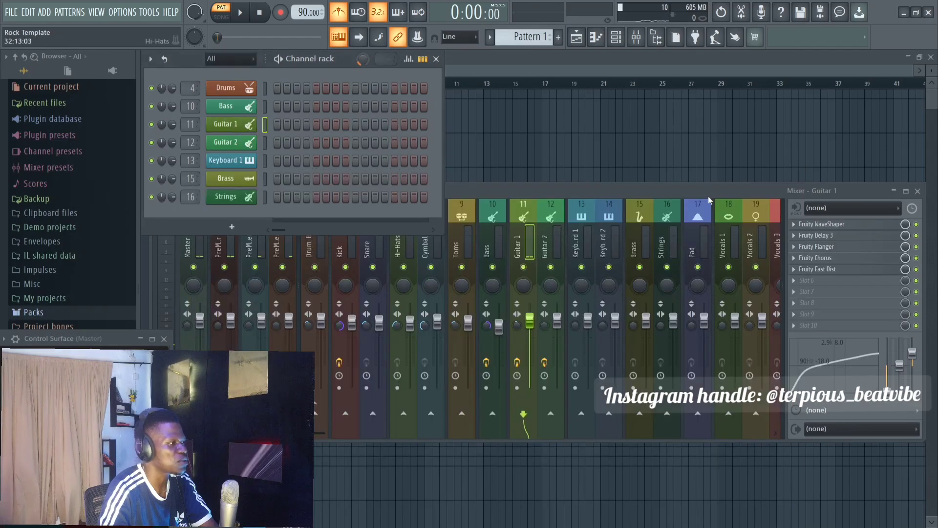
# Audition the Guitar 2, Keyboard 1, Brass and Strings channels one after another
pyautogui.click(265, 143)
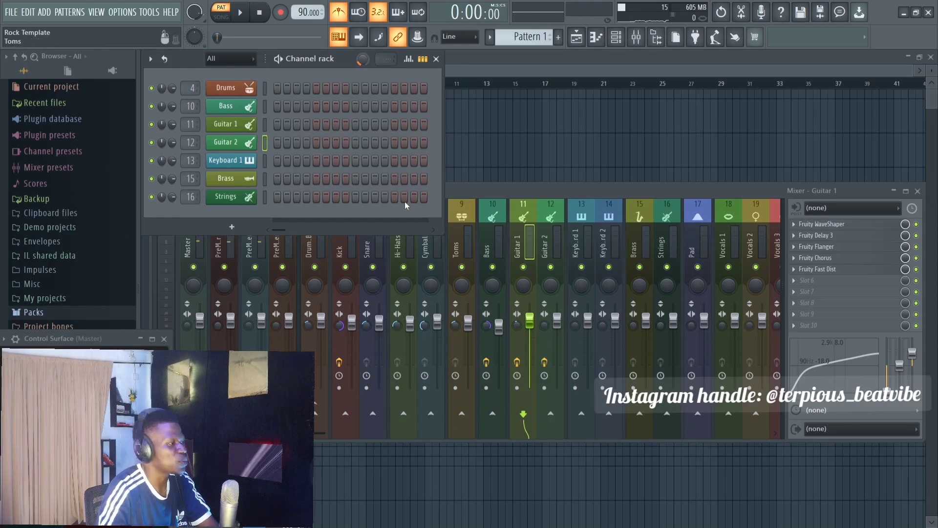
pyautogui.click(263, 161)
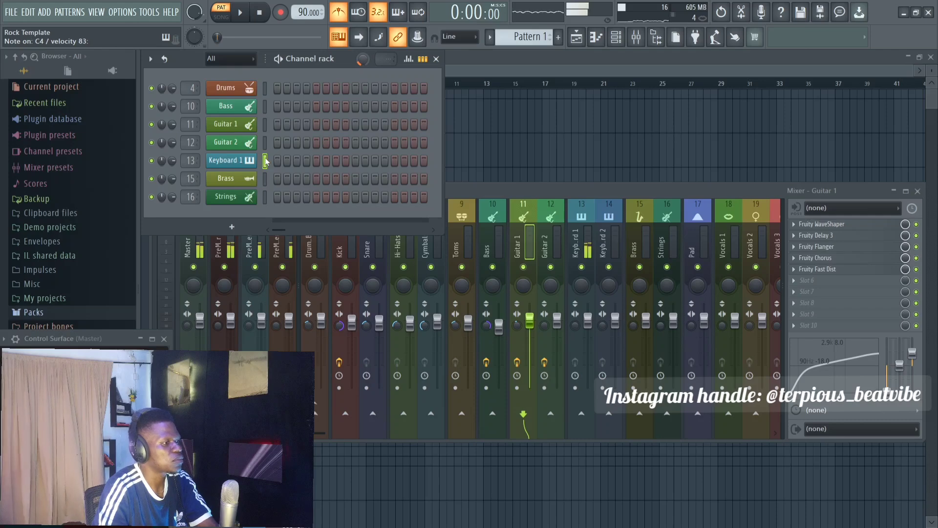
pyautogui.click(268, 182)
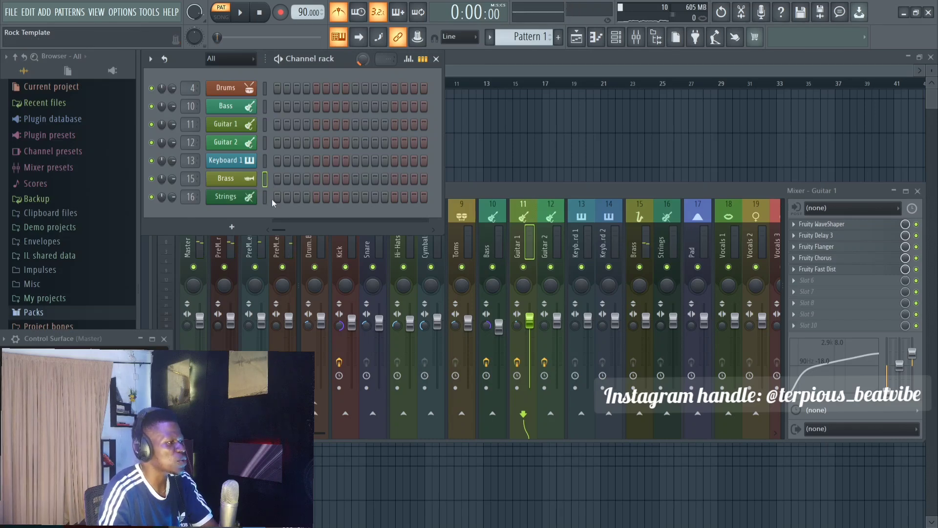
pyautogui.click(266, 198)
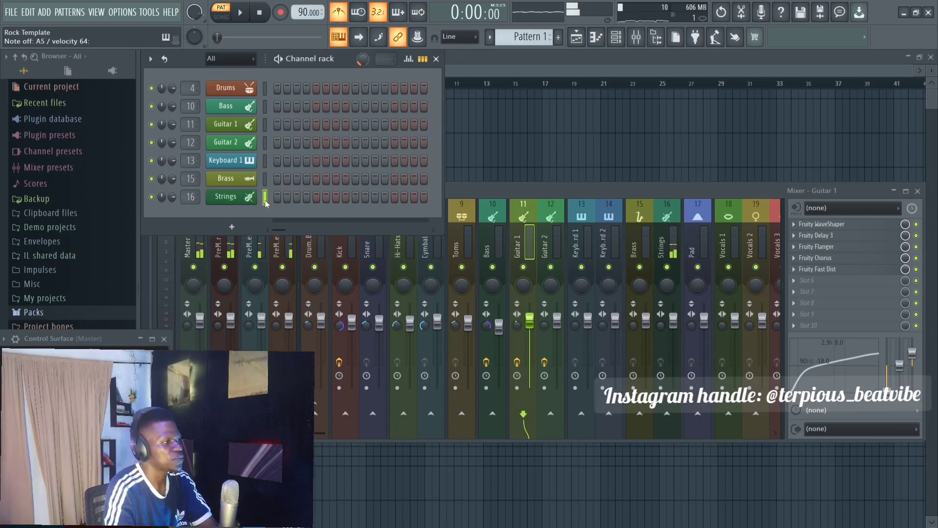
# Select bars 2 to 5 in the playlist, and switch to the Draw tool with the playhead at bar 1
pyautogui.click(499, 67)
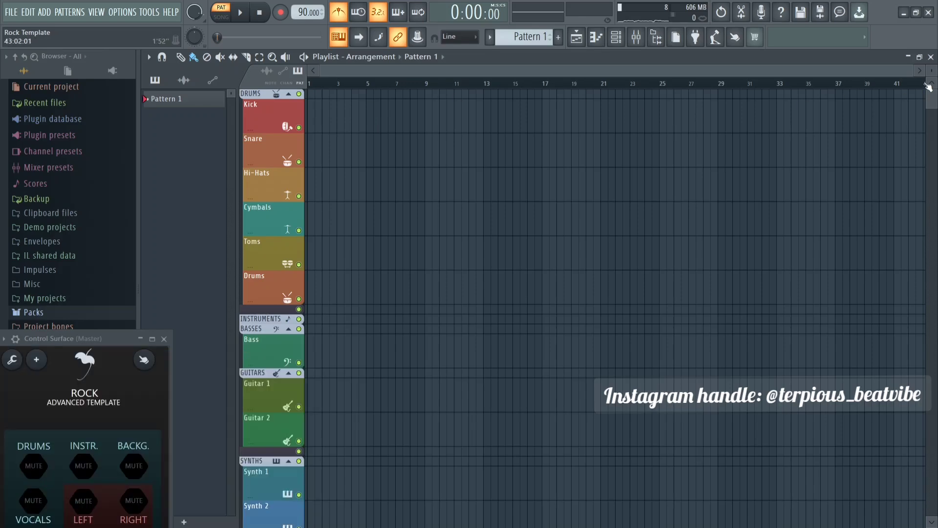
pyautogui.moveTo(914, 73); pyautogui.dragTo(875, 73)
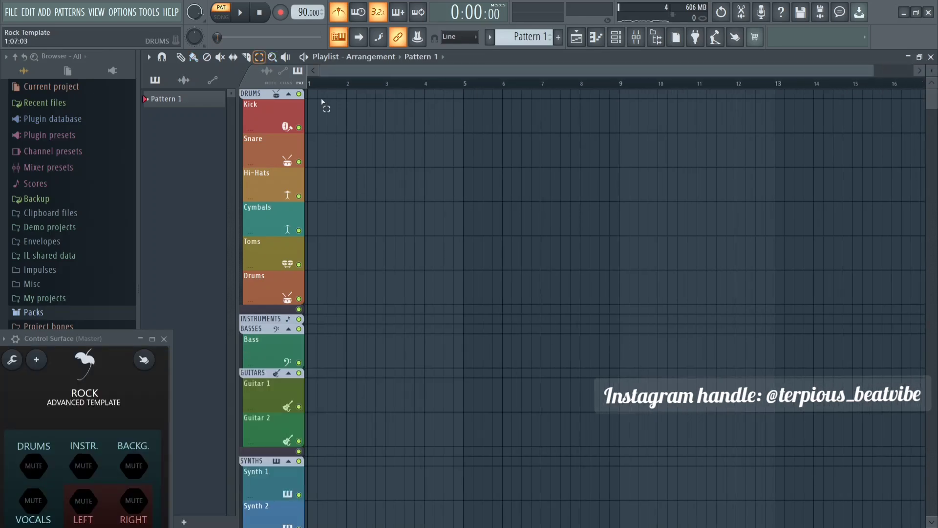
pyautogui.moveTo(345, 88); pyautogui.dragTo(507, 132)
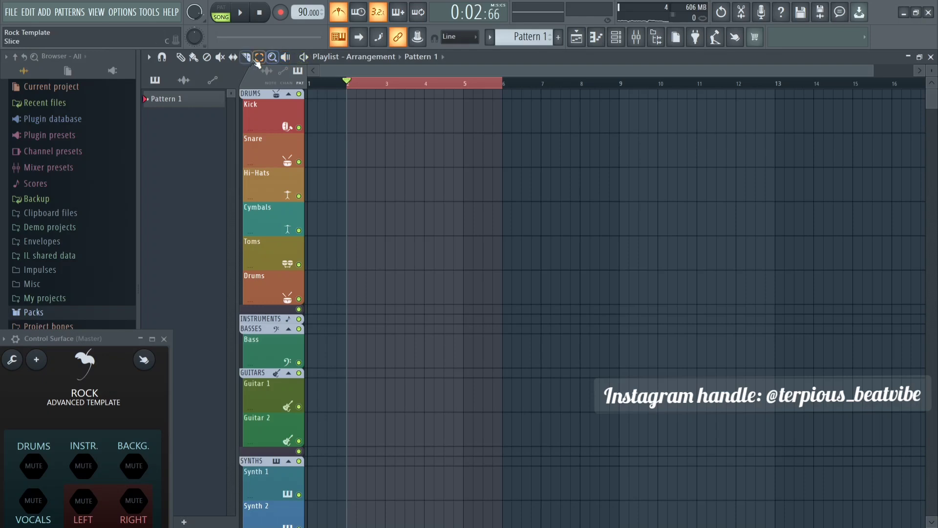
pyautogui.click(182, 58)
pyautogui.moveTo(348, 83); pyautogui.dragTo(303, 111)
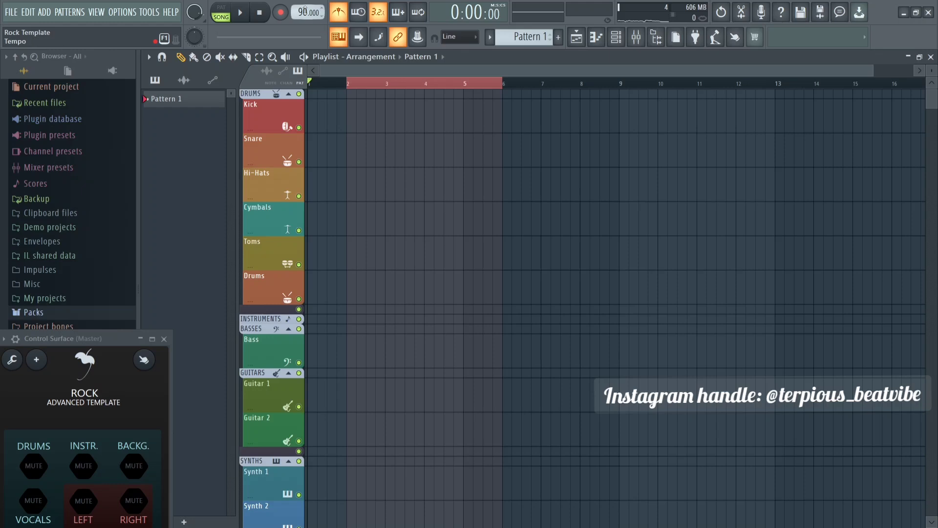
# Set the project tempo to 72 BPM, and view the channel rack and return to the playlist
pyautogui.moveTo(303, 12); pyautogui.dragTo(302, 22)
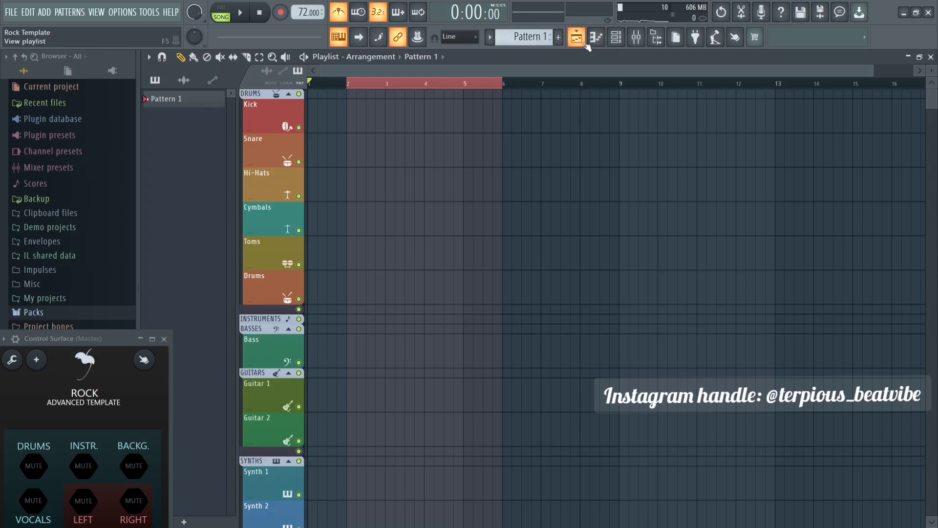
pyautogui.click(617, 37)
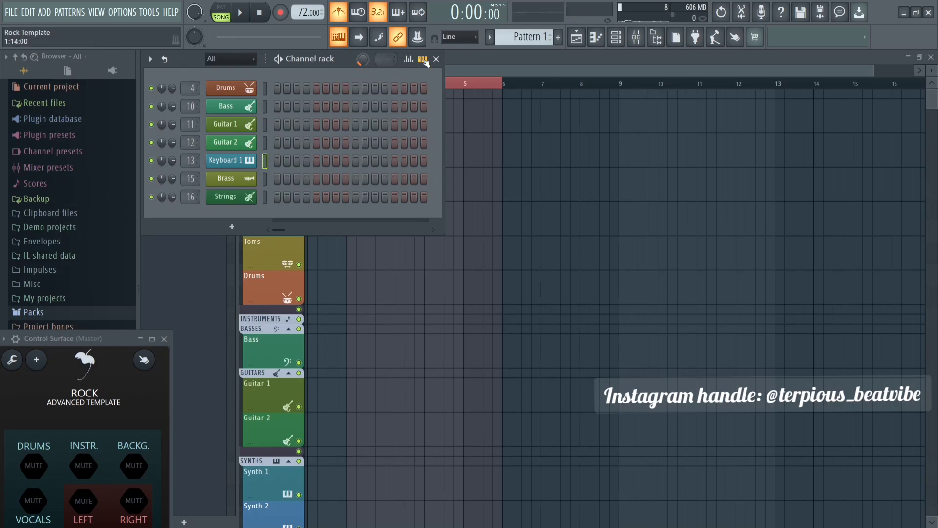
pyautogui.click(540, 70)
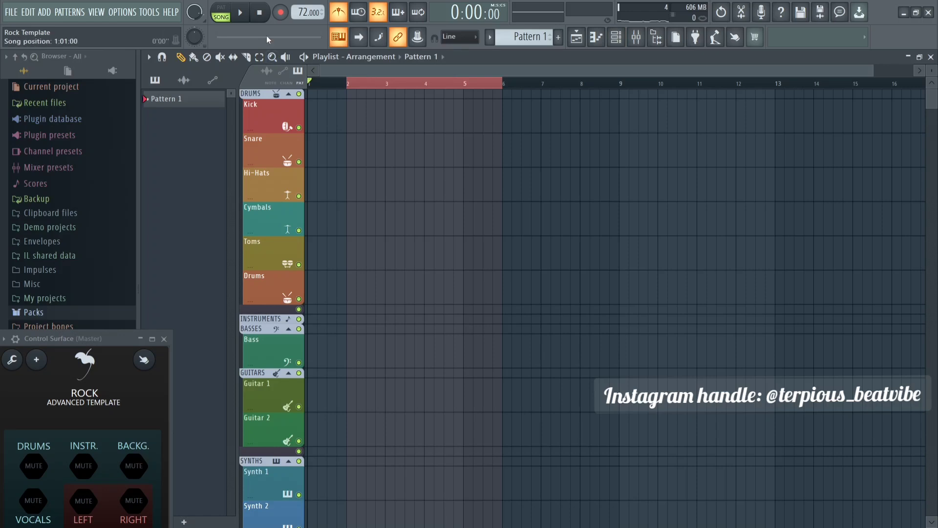
# Play the song briefly and stop it, and enable recording and start a recording pass from bar 1
pyautogui.click(244, 12)
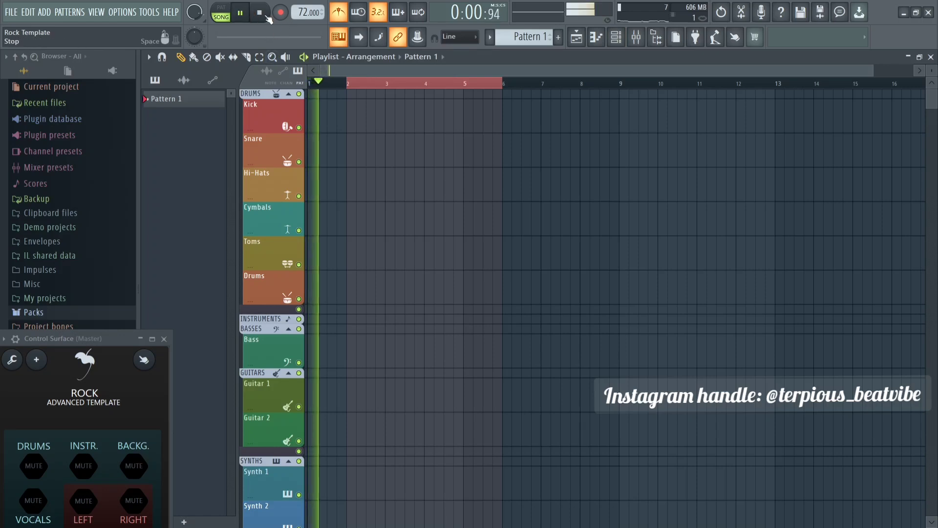
pyautogui.click(261, 13)
pyautogui.click(283, 14)
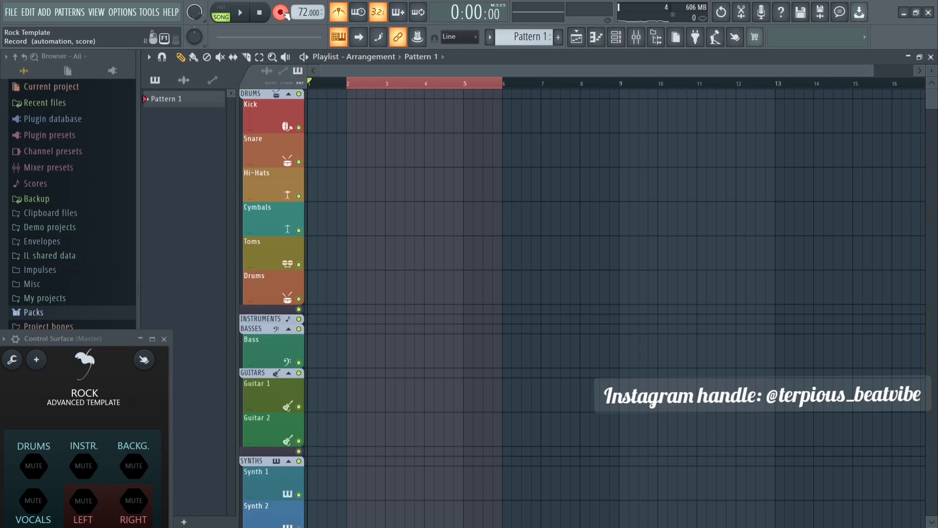
pyautogui.click(244, 13)
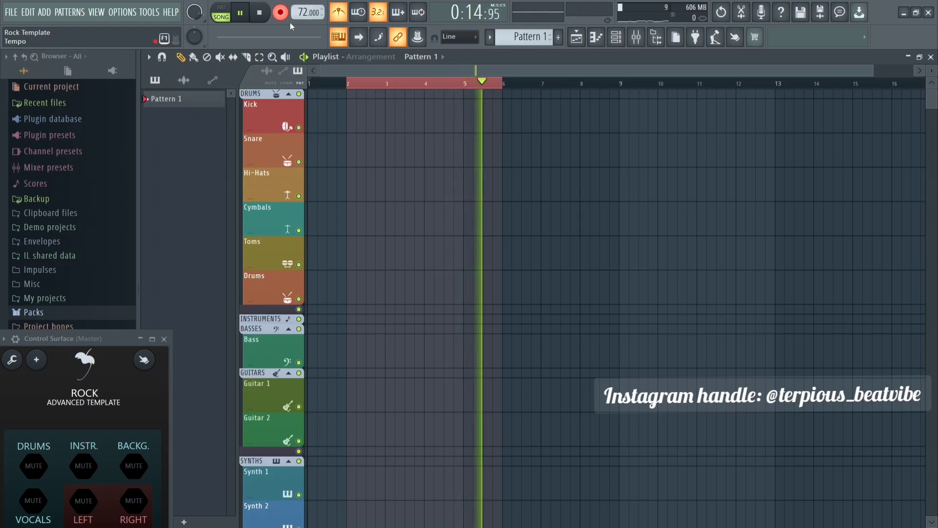
# Stop the keyboard recording pass, and play the recorded pattern back from bar 1 and stop it
pyautogui.click(260, 12)
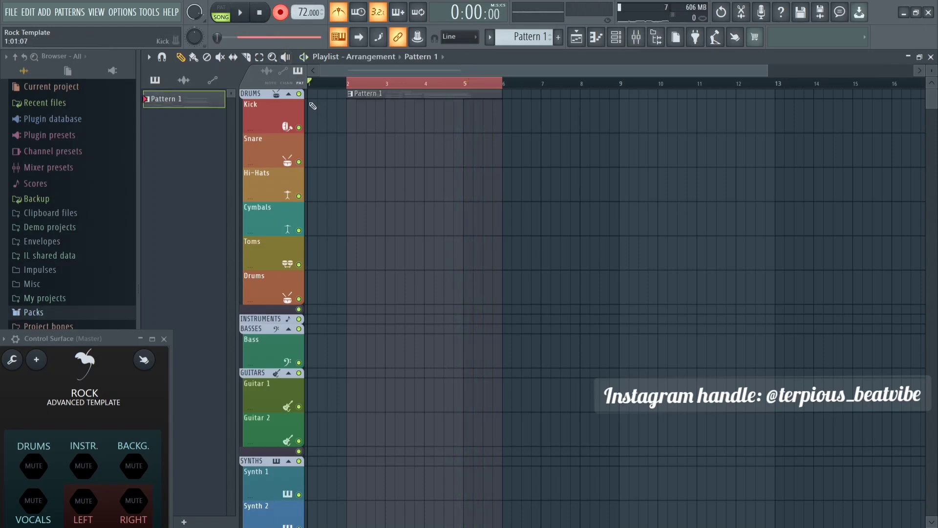
pyautogui.click(289, 95)
pyautogui.click(296, 95)
pyautogui.press('space')
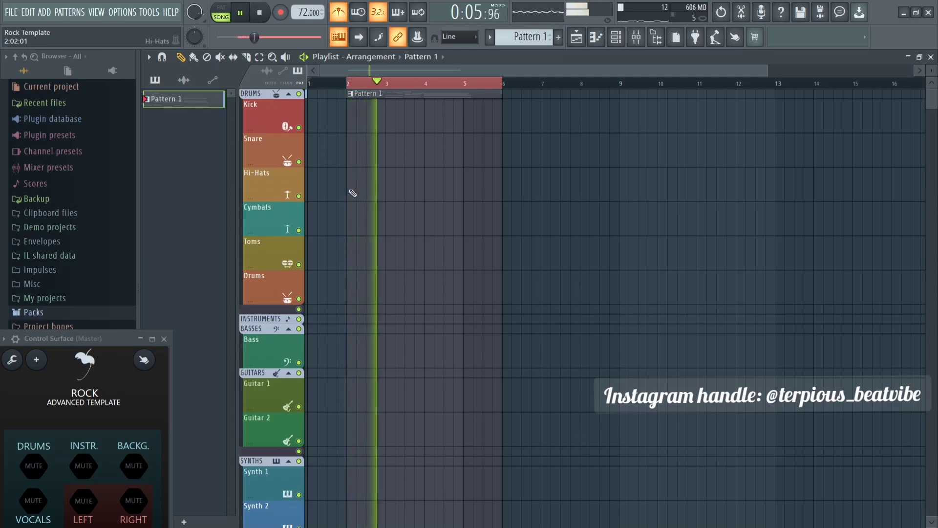
pyautogui.scroll(-8, 352, 193)
pyautogui.scroll(-8, 352, 193)
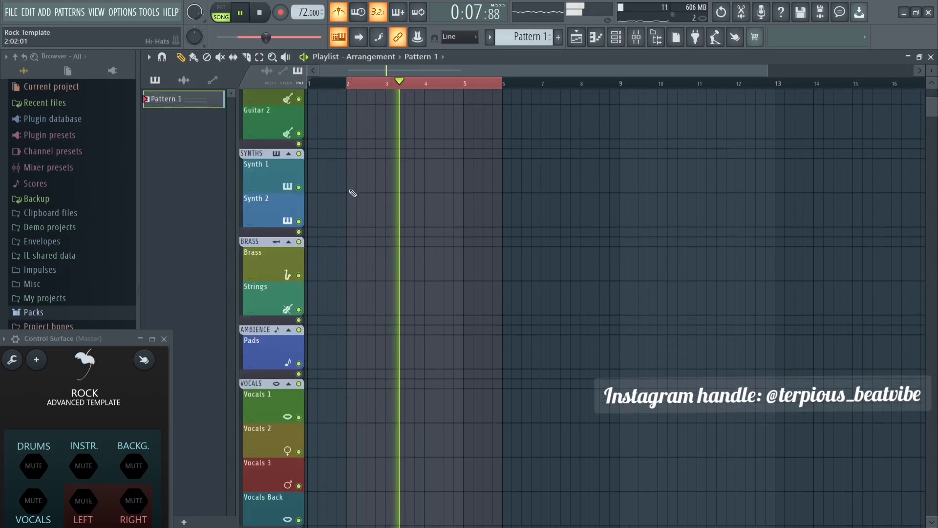
pyautogui.scroll(16, 352, 193)
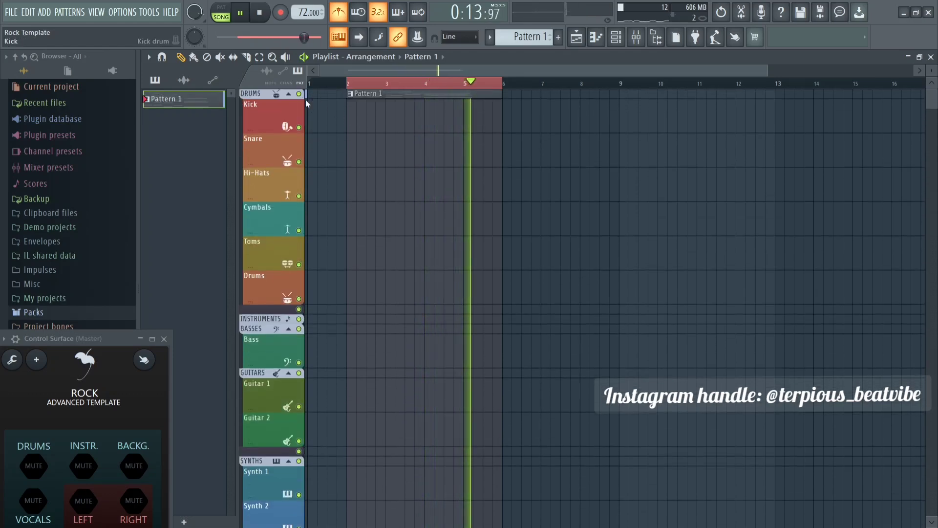
pyautogui.click(258, 14)
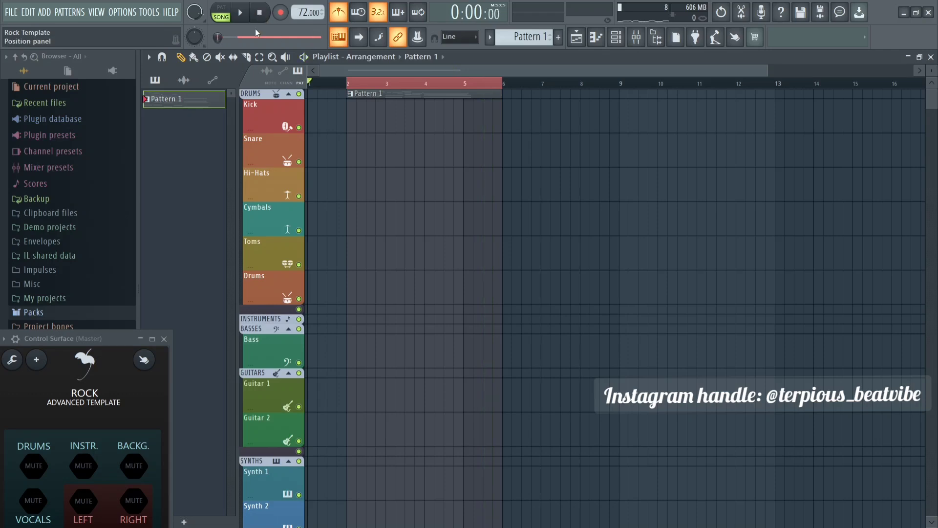
# Rename Pattern 1 as KEYBOARD
pyautogui.rightClick(163, 96)
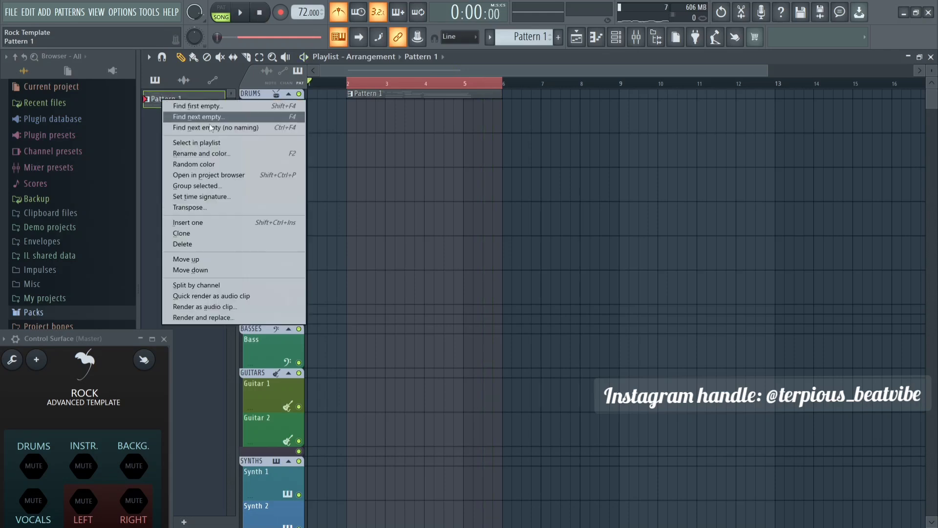
pyautogui.click(209, 154)
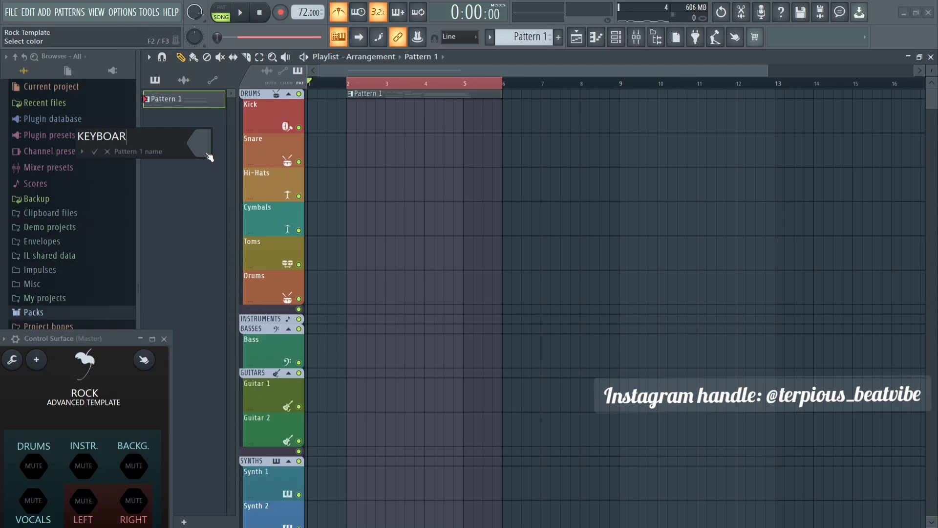
pyautogui.press('Return')
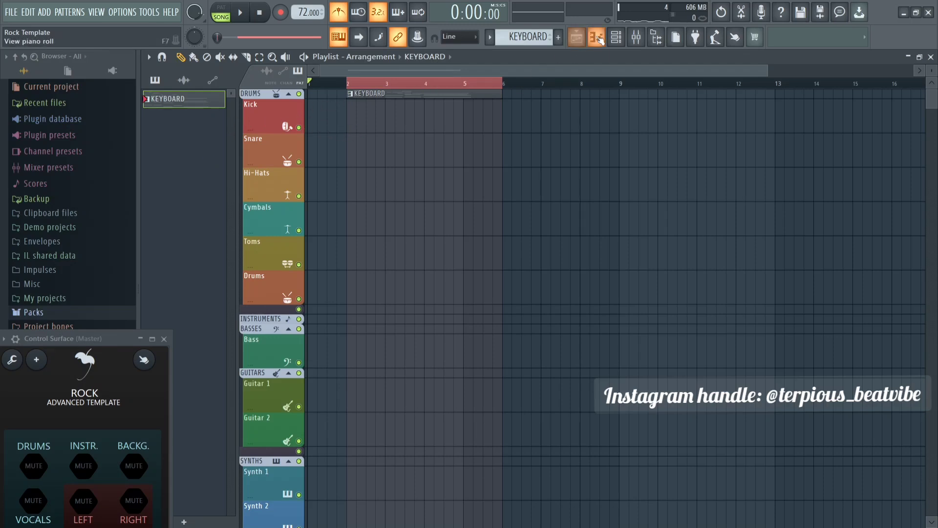
# Clear the time selection in the playlist, and select the Drums channel in the channel rack
pyautogui.click(619, 41)
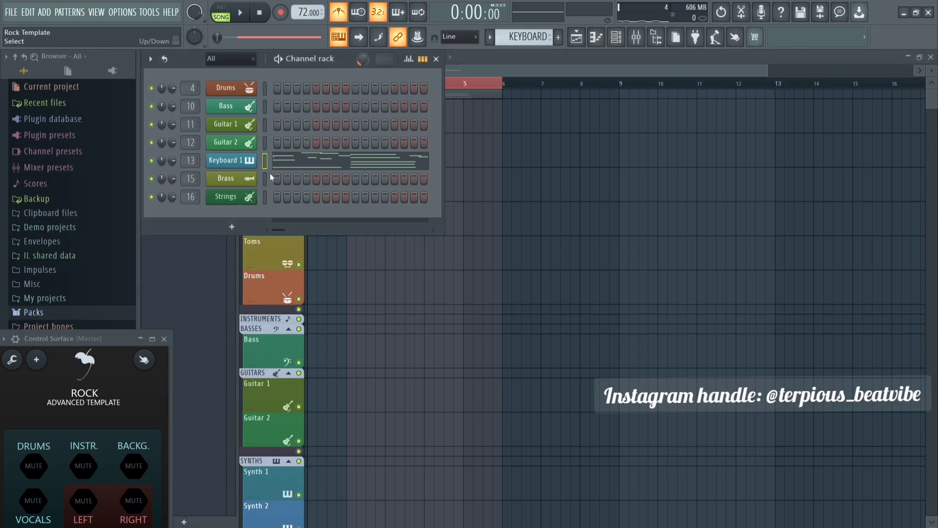
pyautogui.click(436, 58)
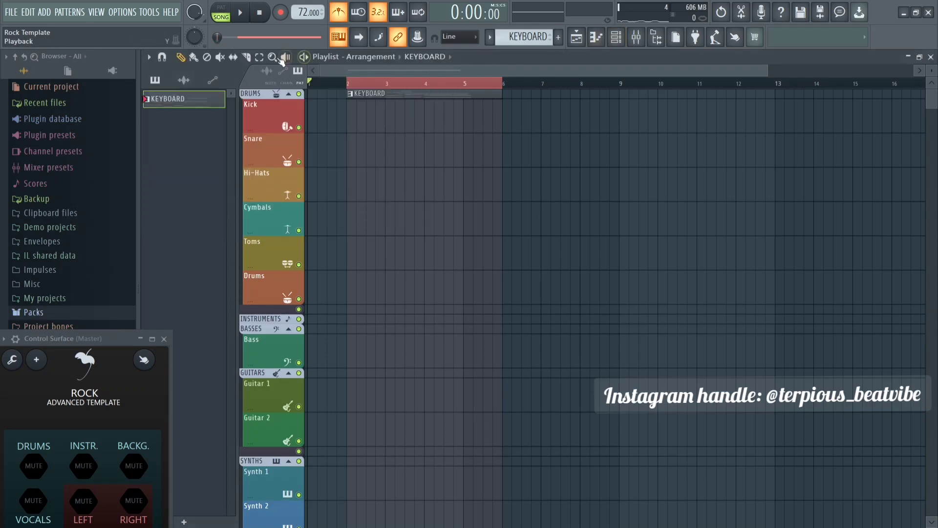
pyautogui.rightClick(377, 84)
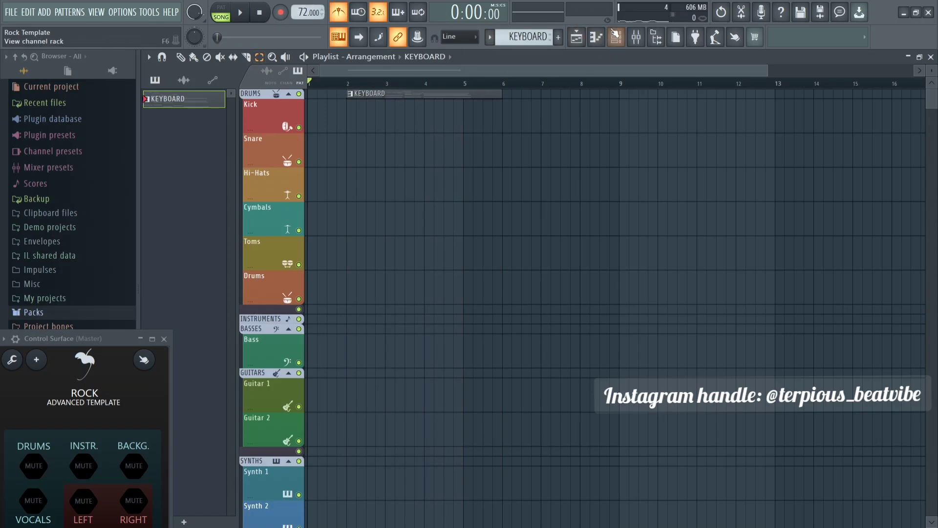
pyautogui.click(620, 42)
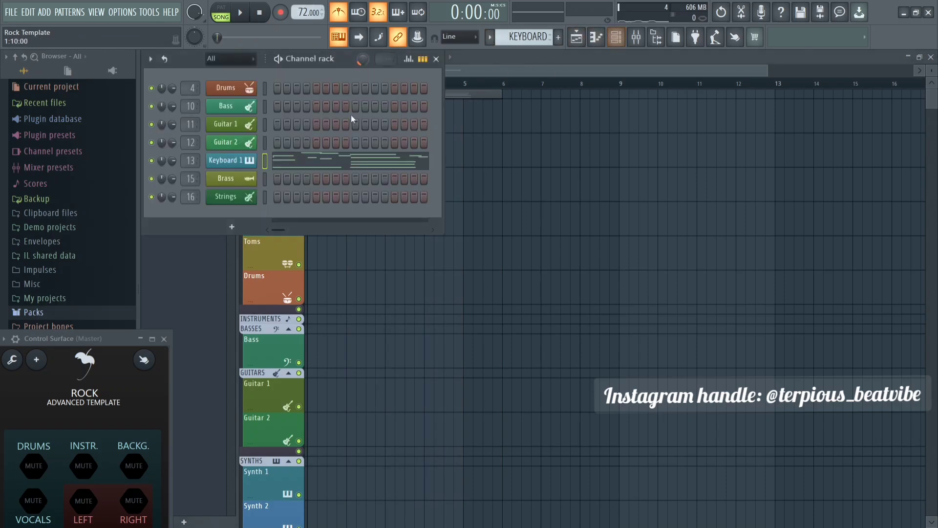
pyautogui.click(266, 86)
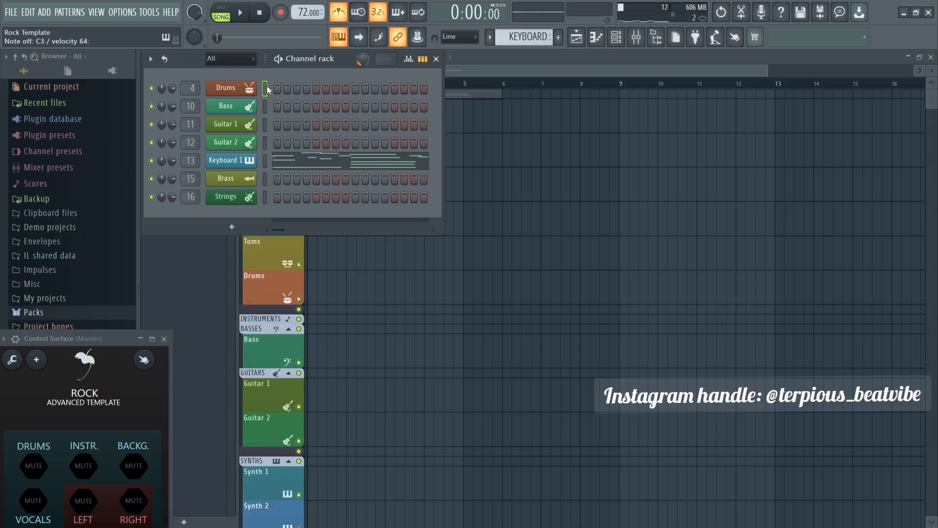
pyautogui.click(560, 69)
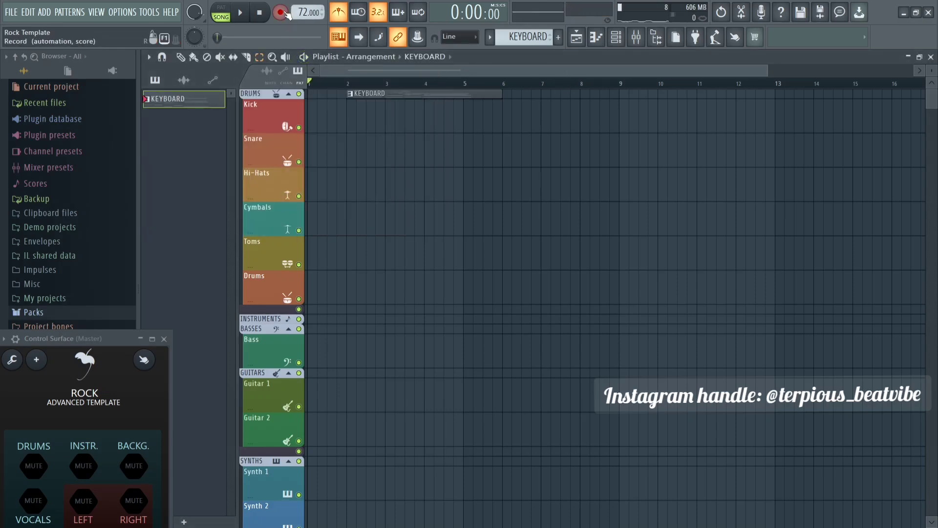
# Record a drum take from bar 1 into the KEYBOARD pattern, and undo the recorded items
pyautogui.click(241, 14)
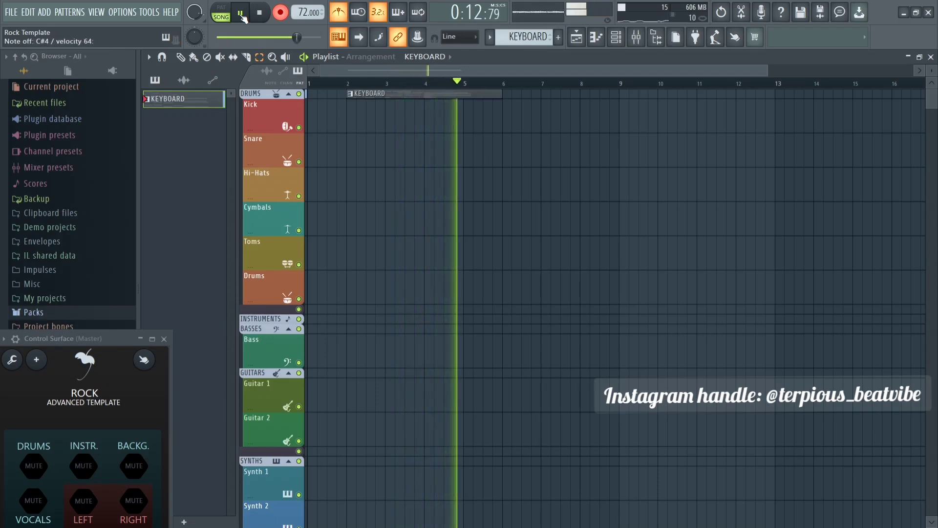
pyautogui.click(259, 13)
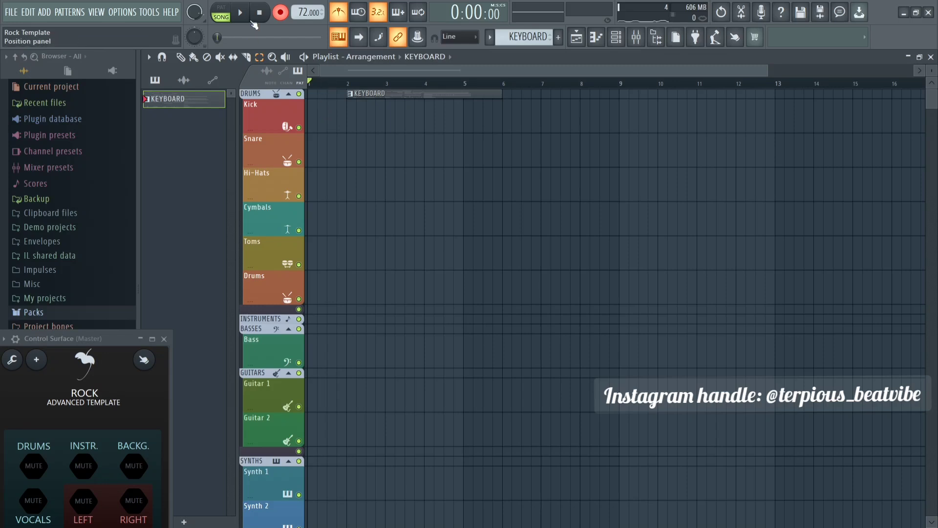
pyautogui.click(28, 16)
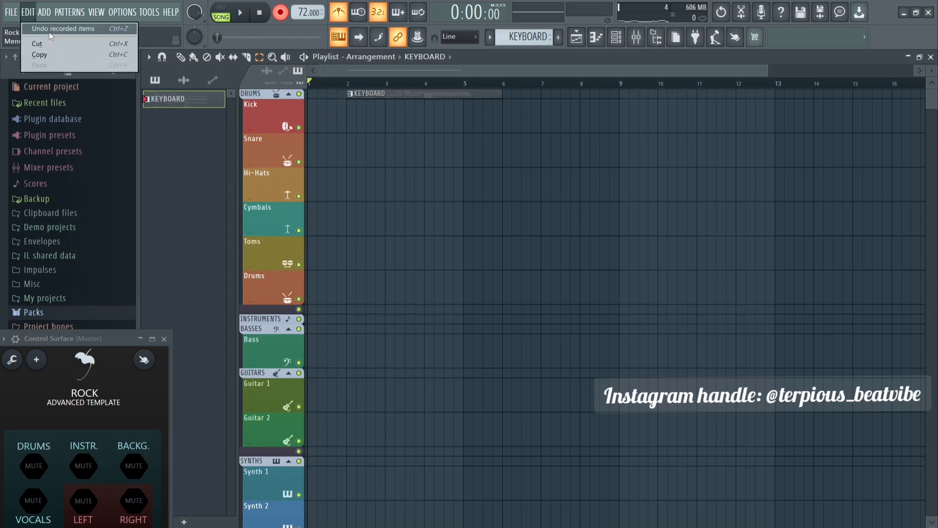
pyautogui.click(50, 30)
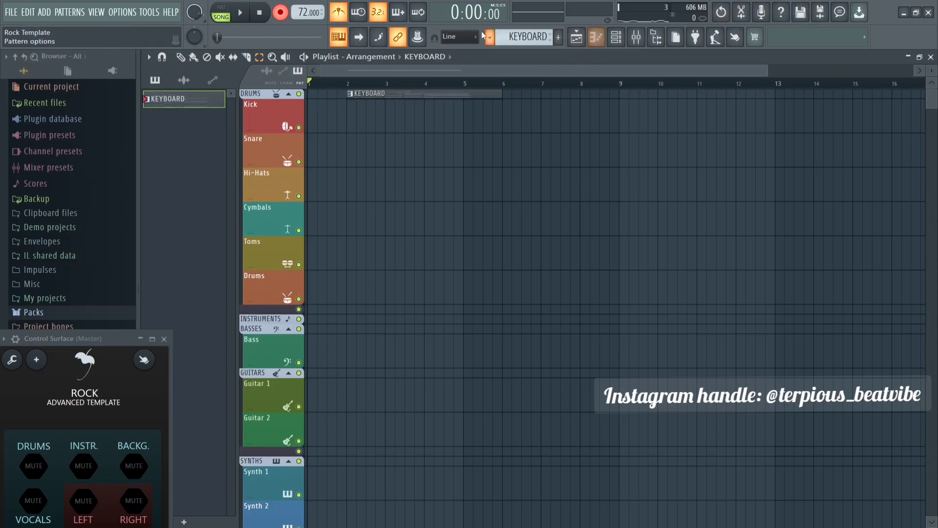
# Switch to the empty Pattern 2, and record a drum take of about four bars from bar 1
pyautogui.scroll(-1, 522, 39)
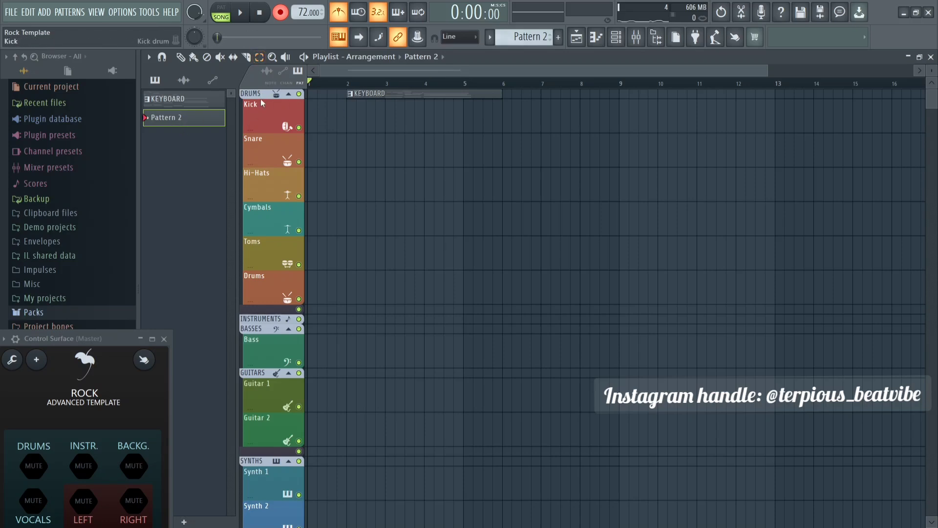
pyautogui.click(242, 13)
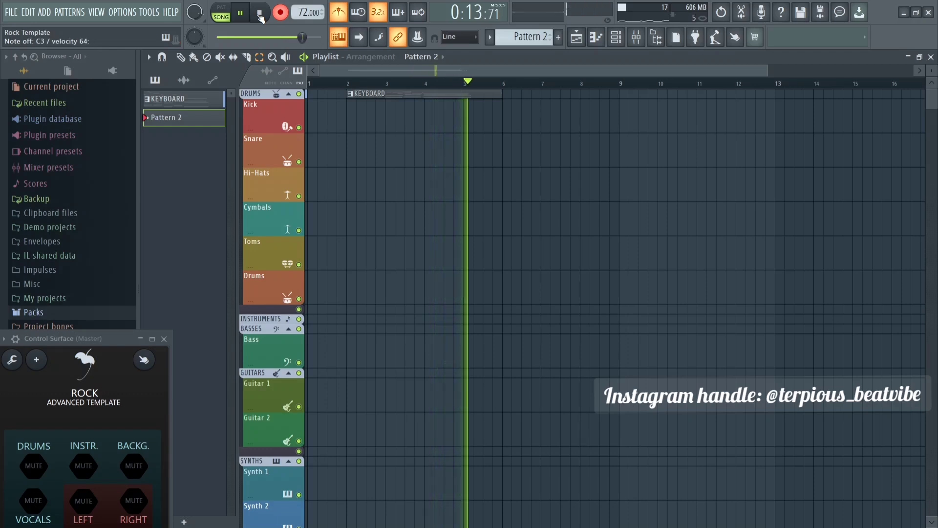
pyautogui.click(260, 14)
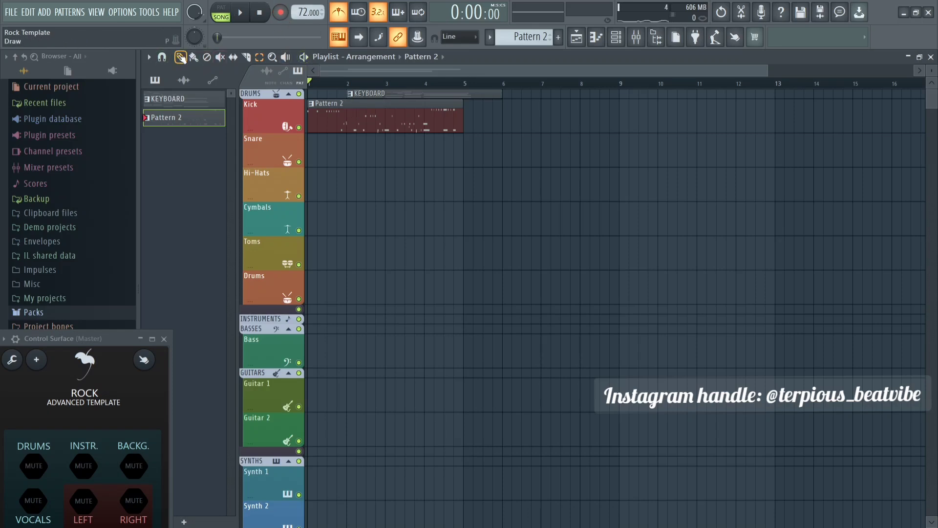
# Open the Pattern 2 clip in the piano roll, and play back the recorded drum notes
pyautogui.doubleClick(351, 107)
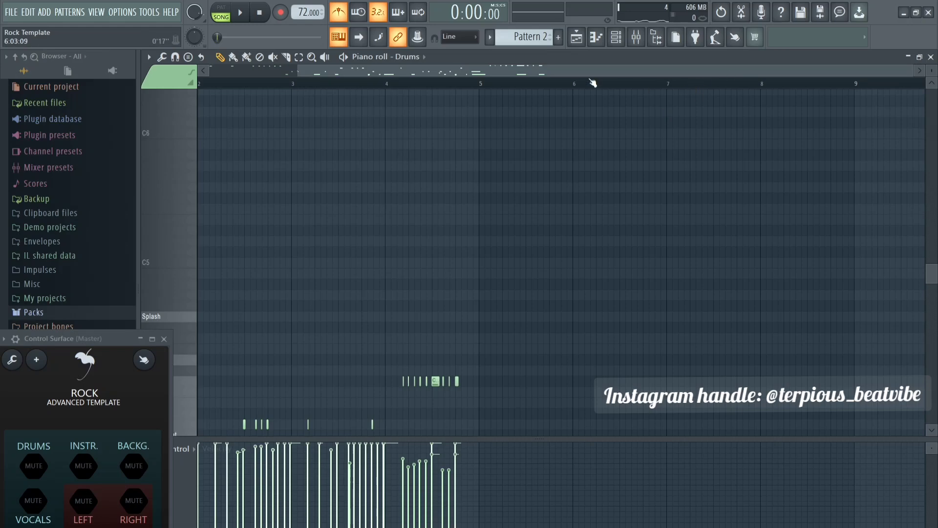
pyautogui.moveTo(574, 75); pyautogui.dragTo(391, 78)
pyautogui.scroll(-3, 419, 190)
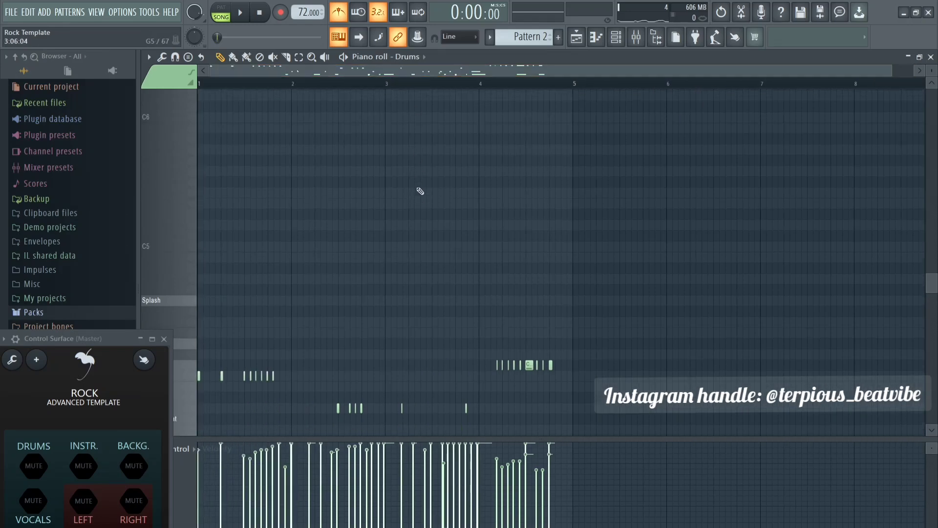
pyautogui.scroll(-3, 420, 190)
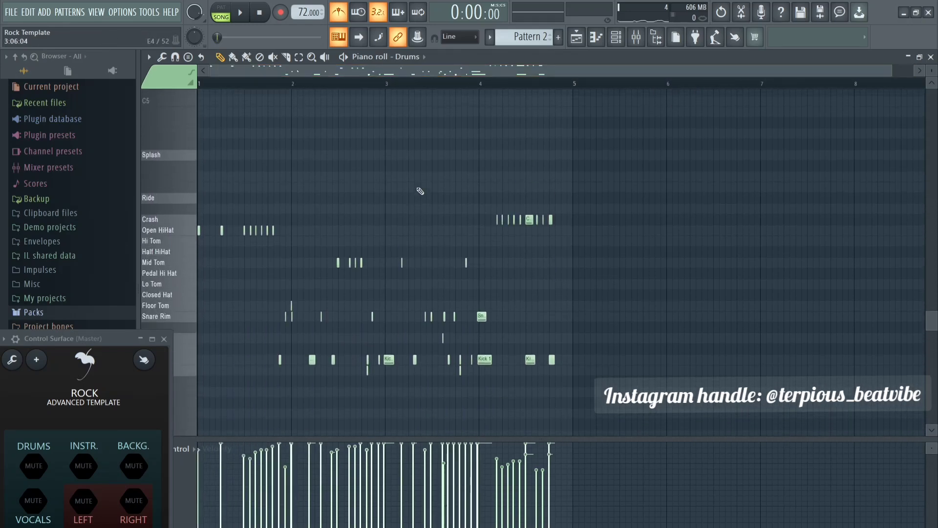
pyautogui.press('space')
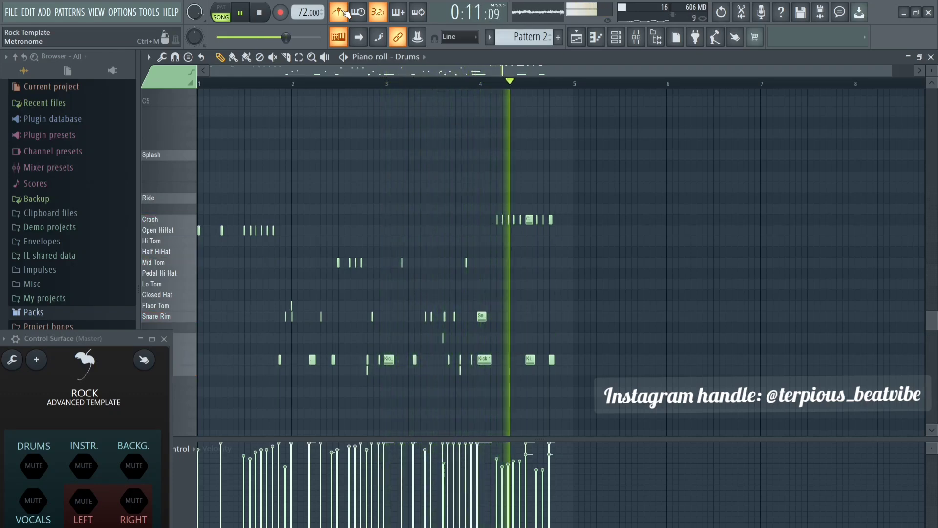
pyautogui.press('space')
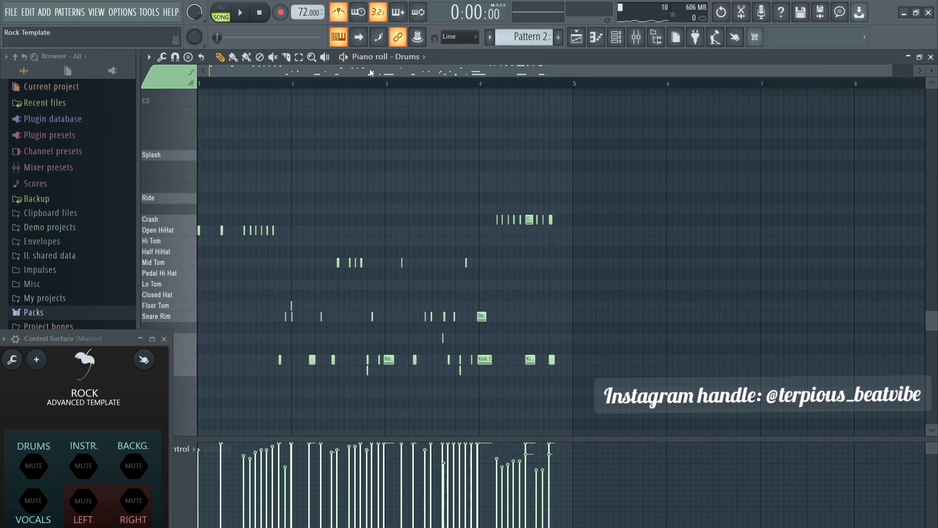
# Quick quantize the start times of all drum notes in Pattern 2, and return to the playlist
pyautogui.hotkey('ctrl', 'a')
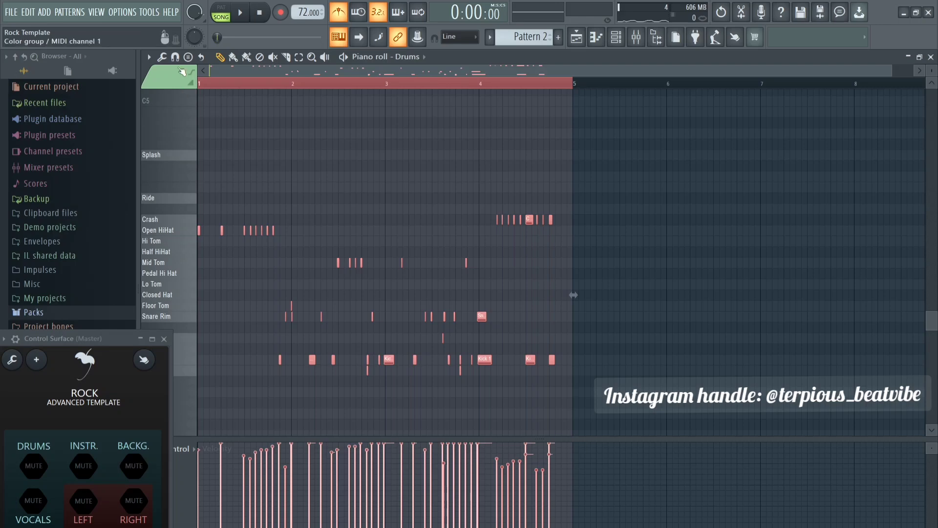
pyautogui.click(163, 57)
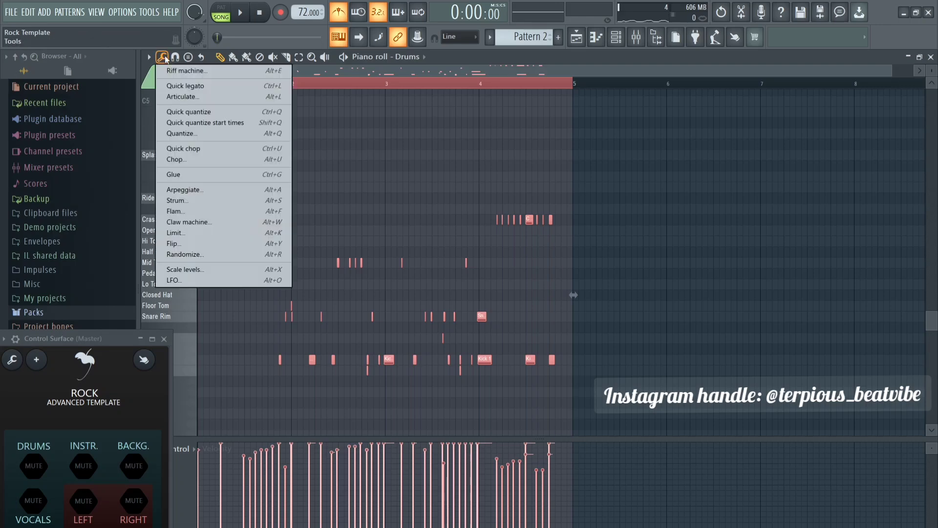
pyautogui.click(199, 122)
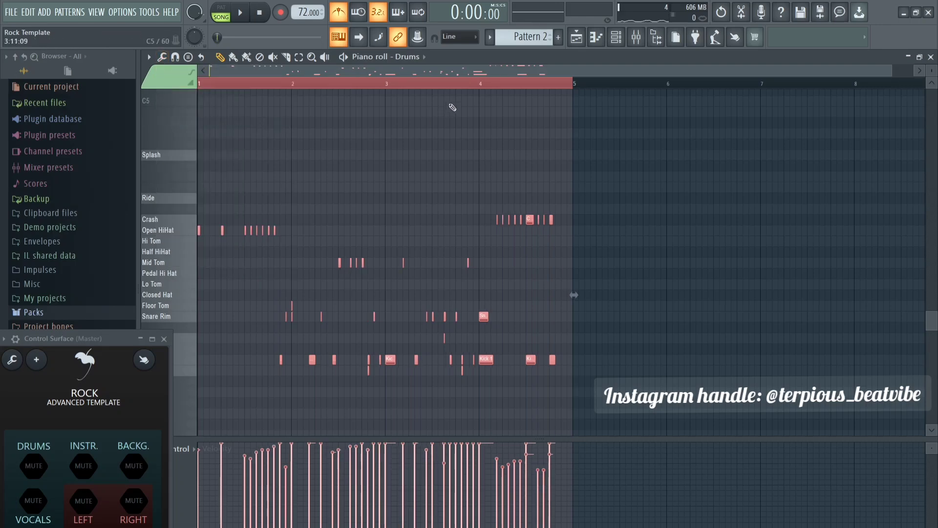
pyautogui.click(931, 57)
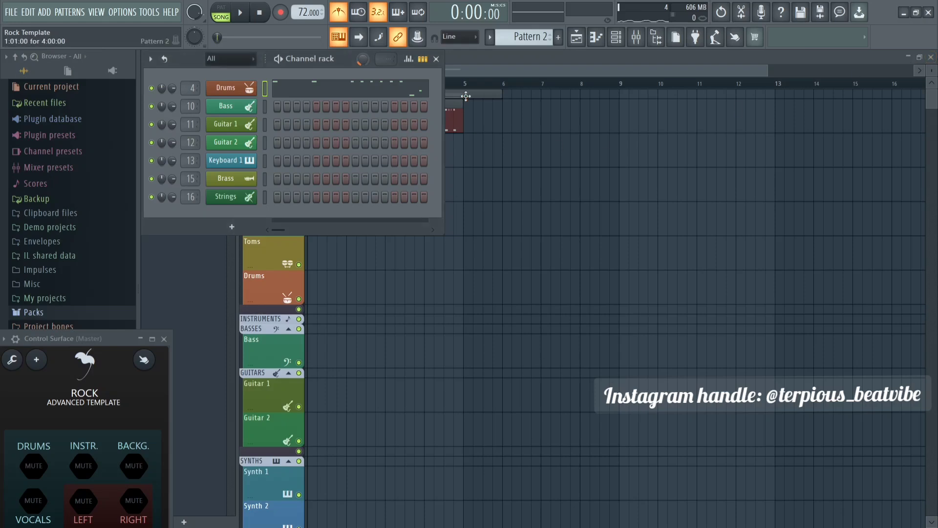
pyautogui.click(480, 68)
# Play the song from bar 1 with the metronome turned off, and stop it
pyautogui.click(244, 21)
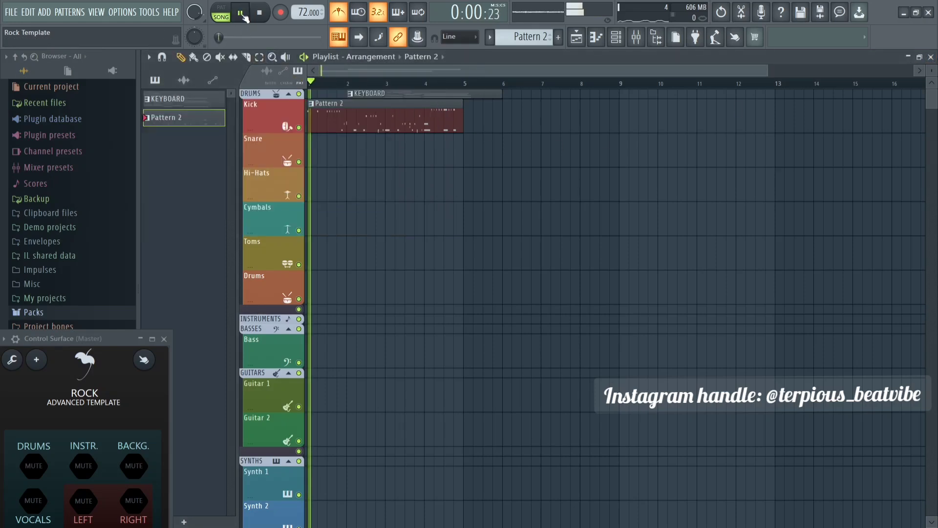
pyautogui.click(341, 14)
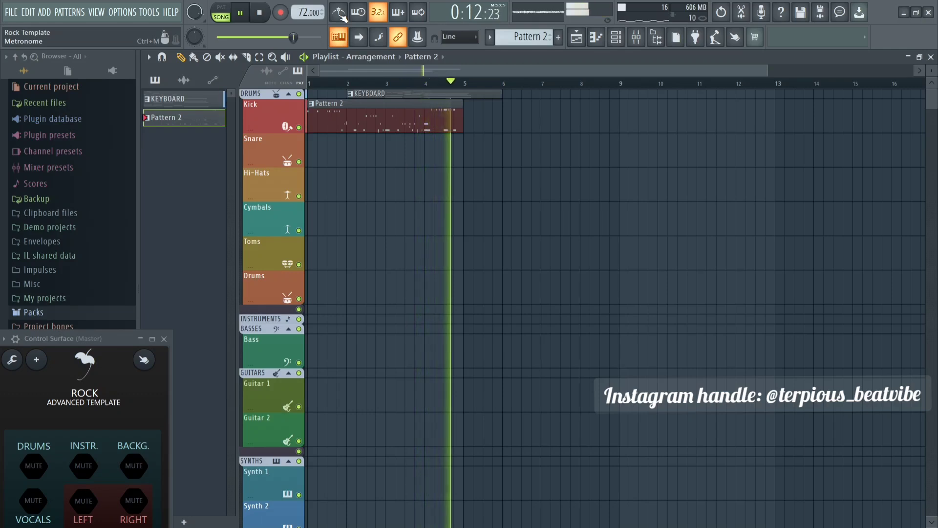
pyautogui.click(259, 12)
# Select the Strings channel in the channel rack, and switch to the empty Pattern 3 for recording
pyautogui.click(617, 40)
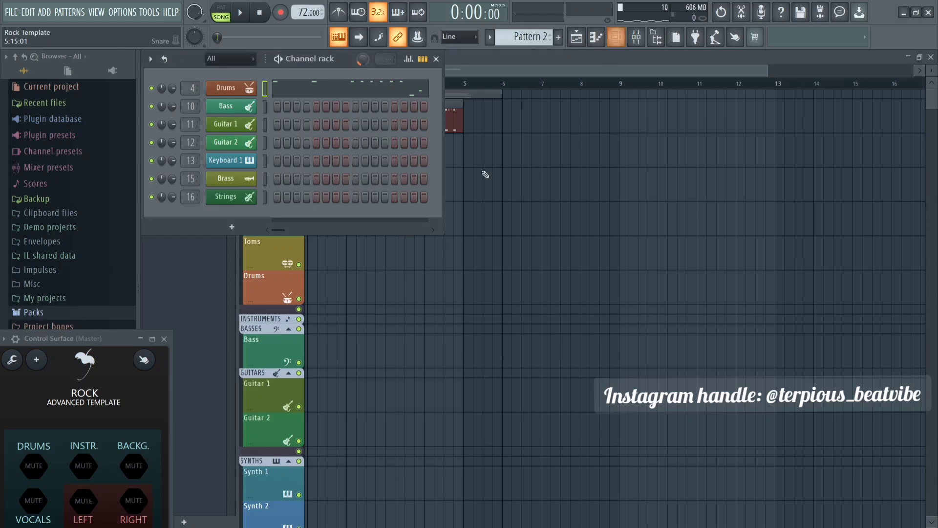
pyautogui.click(265, 197)
pyautogui.click(503, 73)
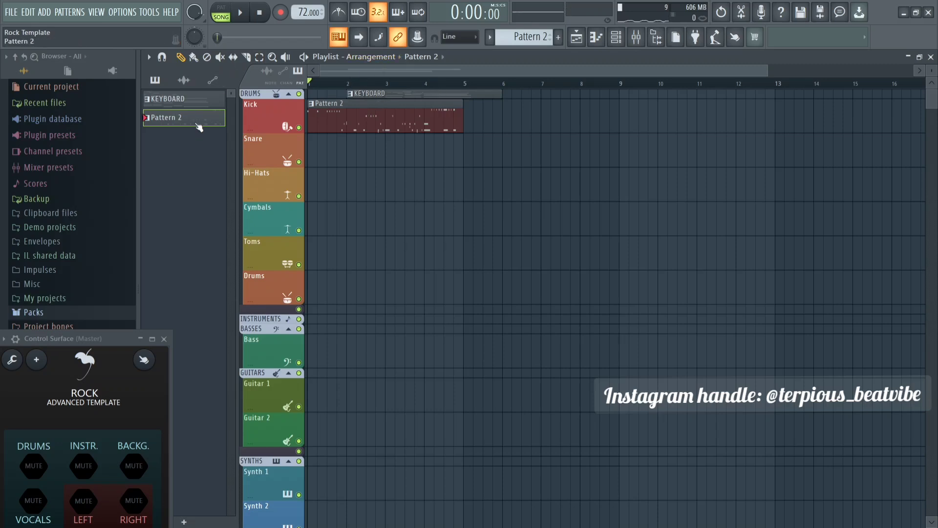
pyautogui.scroll(1, 532, 41)
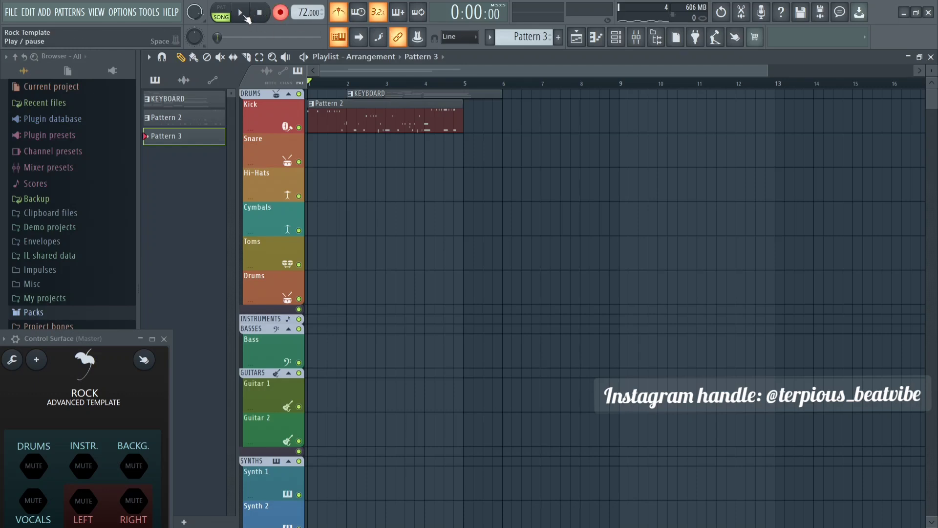
# Record a strings part into Pattern 3 over bars 1 to 4, stop recording, and check the Strings channel in the channel rack
pyautogui.click(242, 13)
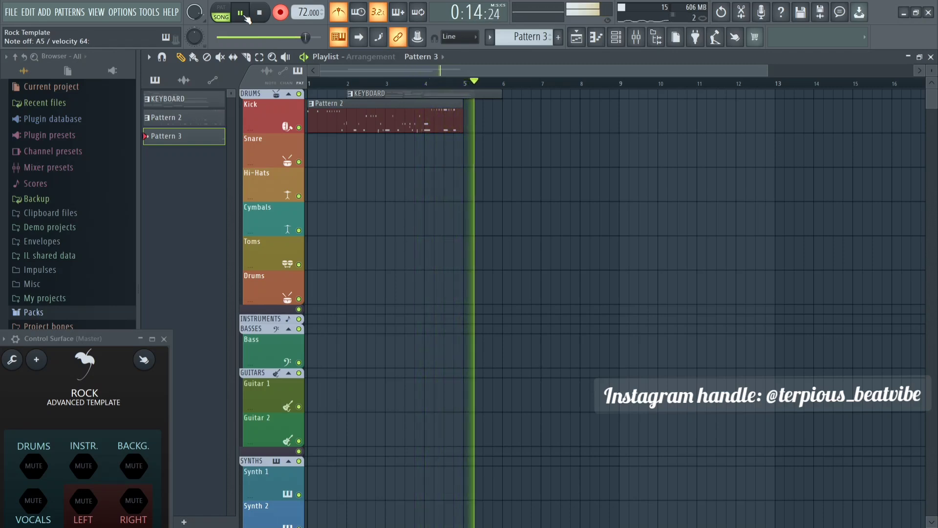
pyautogui.click(260, 13)
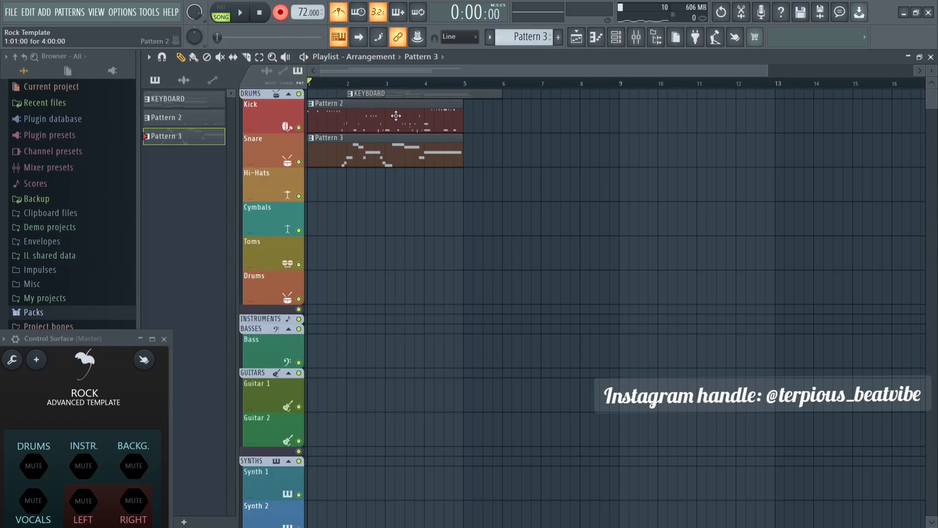
pyautogui.click(616, 38)
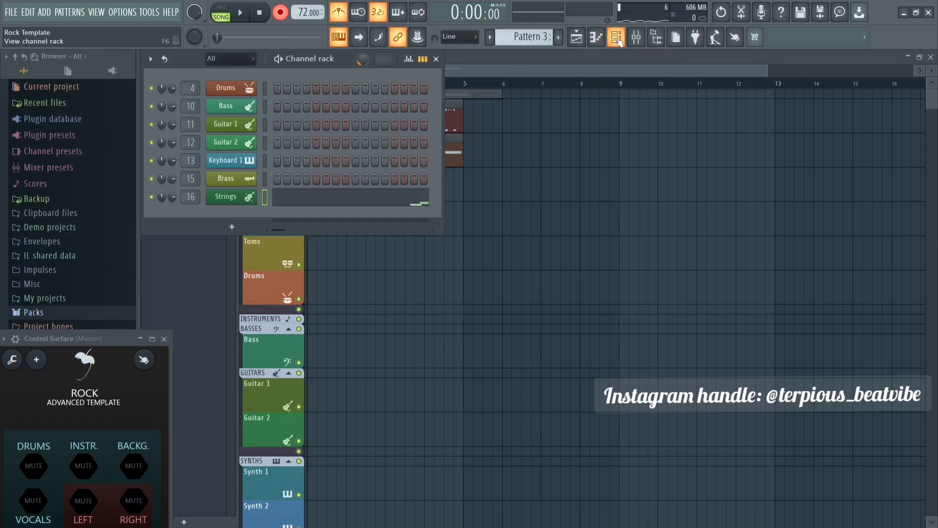
pyautogui.click(581, 69)
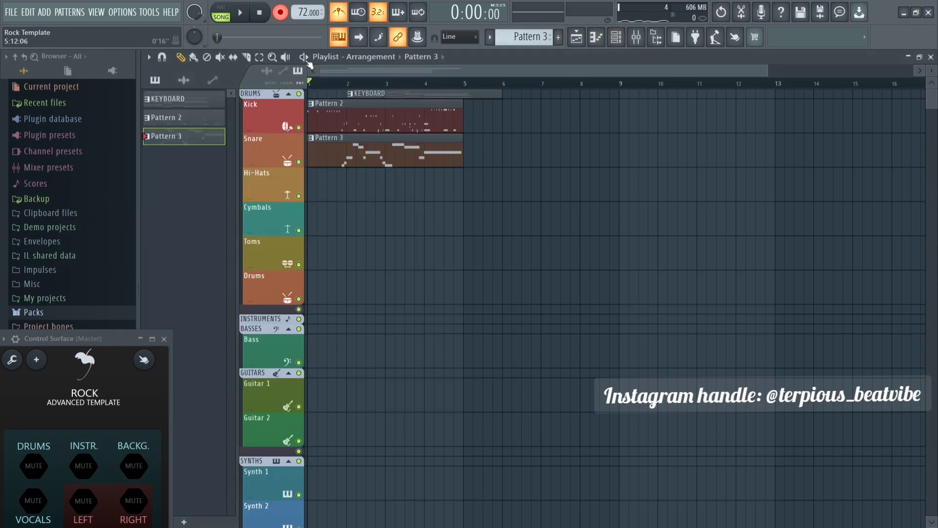
# Quick quantize all strings notes of the Pattern 3 clip in the piano roll, and close the piano roll
pyautogui.doubleClick(373, 143)
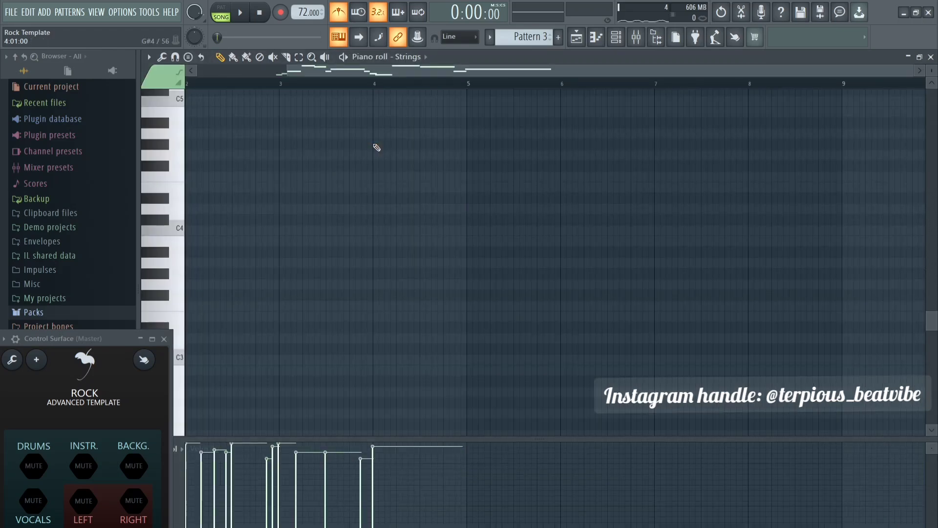
pyautogui.hotkey('ctrl', 'a')
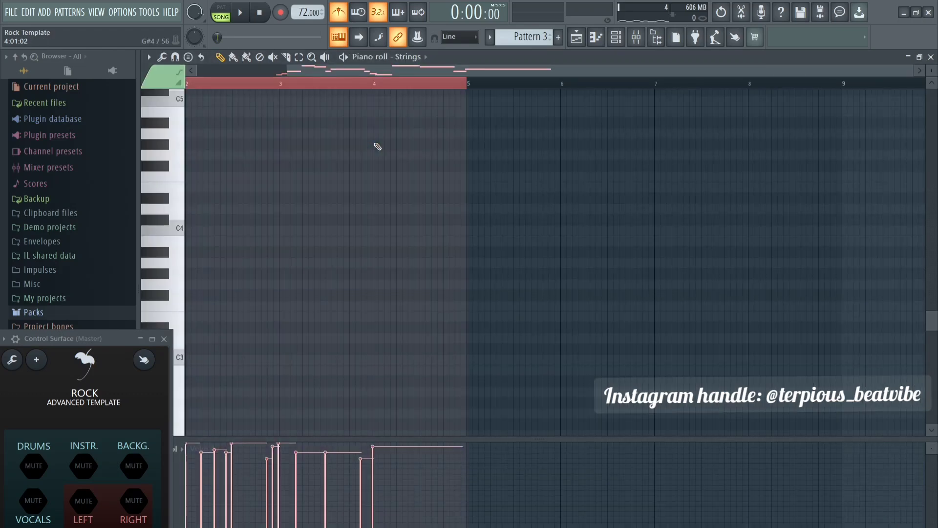
pyautogui.click(162, 58)
pyautogui.click(182, 121)
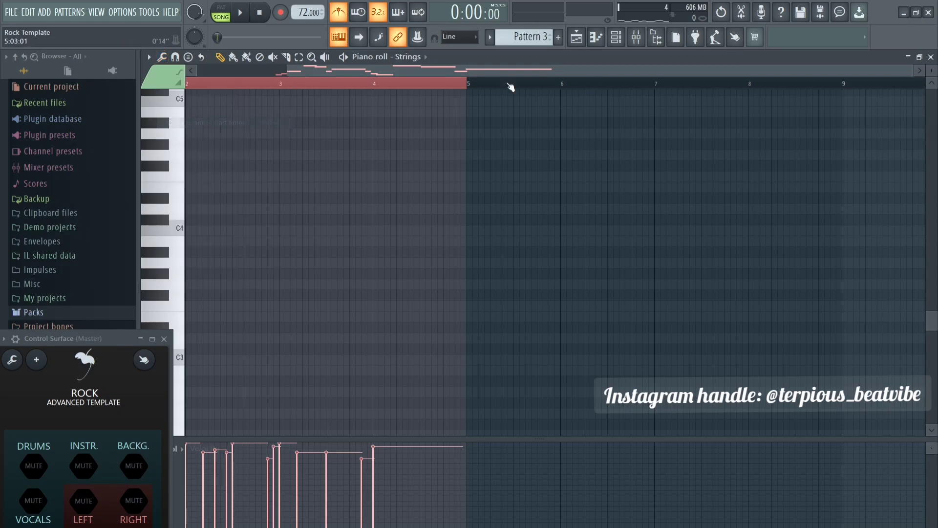
pyautogui.click(933, 57)
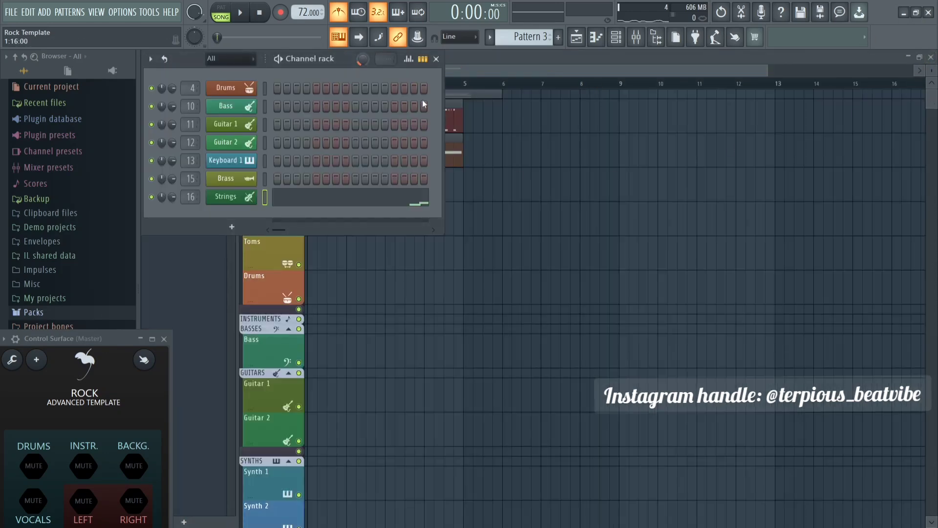
# Play the song through bars 1 to 4 with the quantized strings and the metronome off, and stop it
pyautogui.click(482, 63)
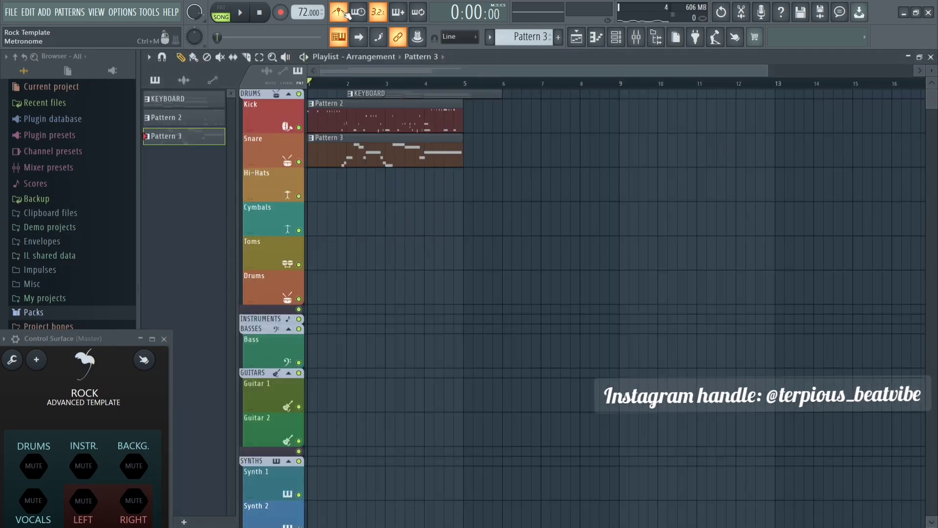
pyautogui.click(244, 14)
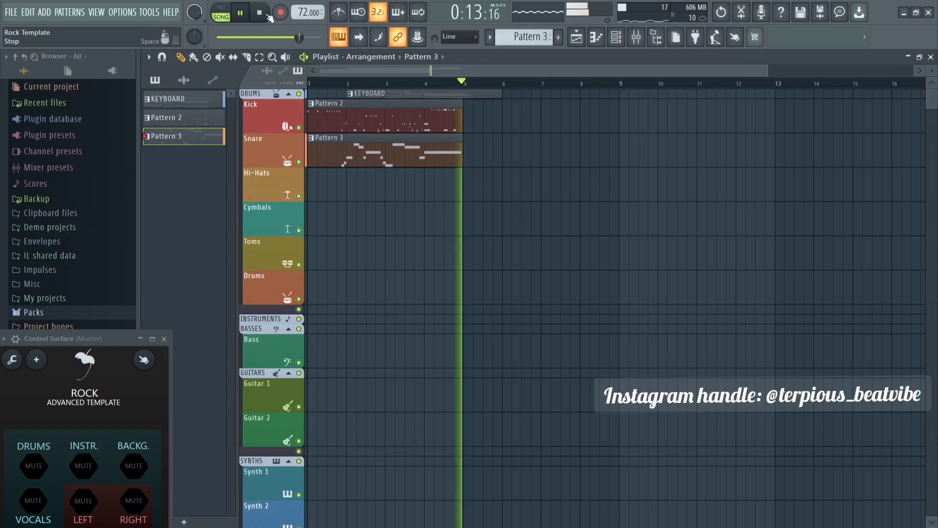
pyautogui.click(269, 15)
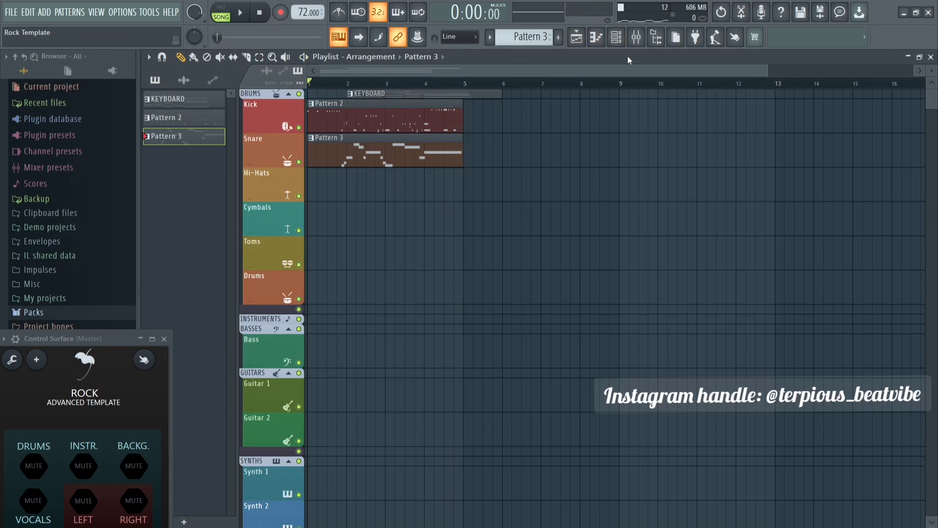
# Record a Guitar 2 part into the empty Pattern 4 over bars 1 to 4 with the metronome on
pyautogui.click(617, 36)
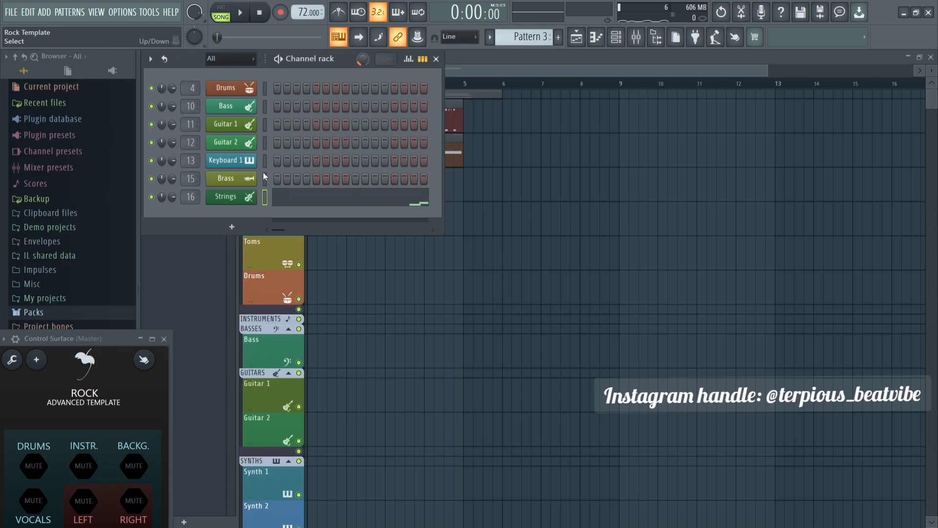
pyautogui.click(264, 125)
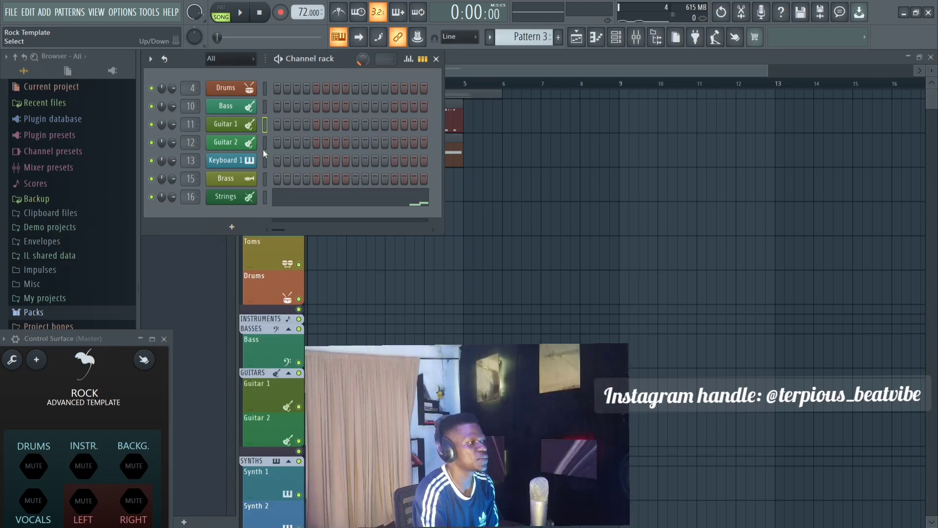
pyautogui.click(268, 143)
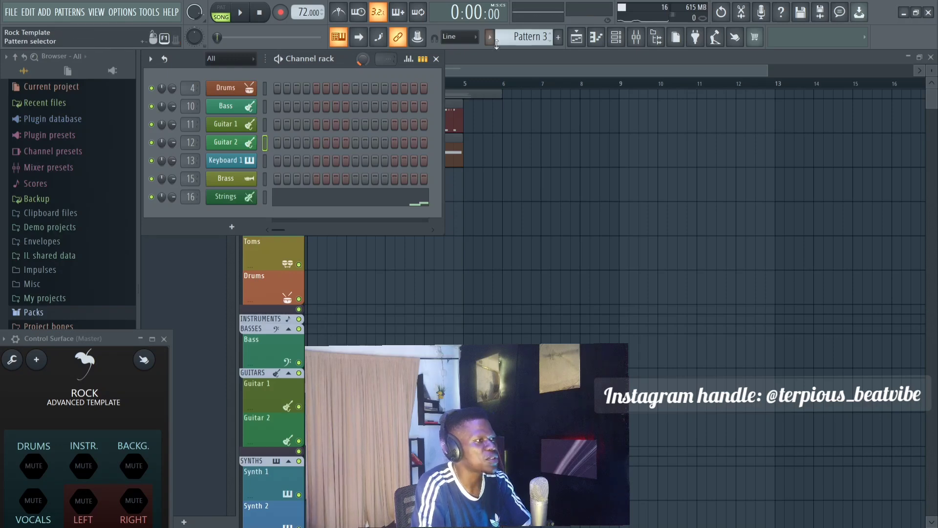
pyautogui.press('F6')
pyautogui.scroll(1, 518, 43)
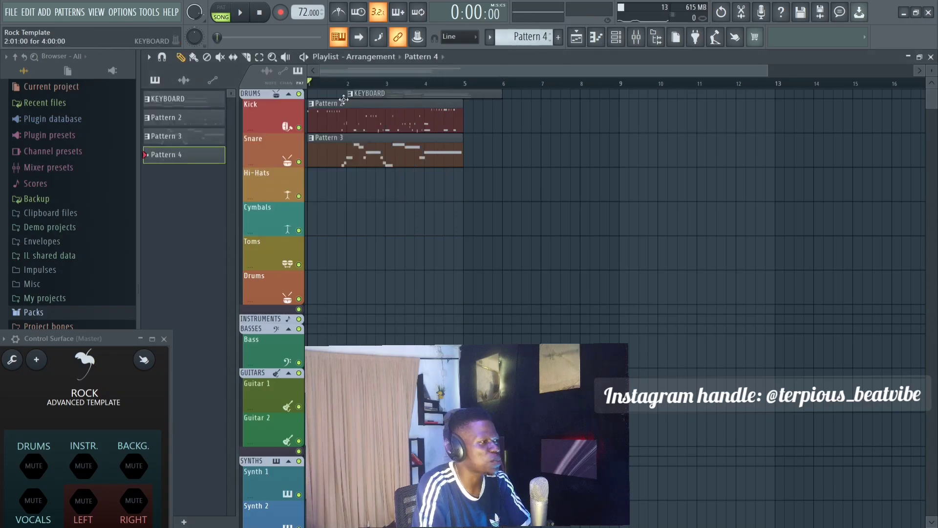
pyautogui.click(281, 13)
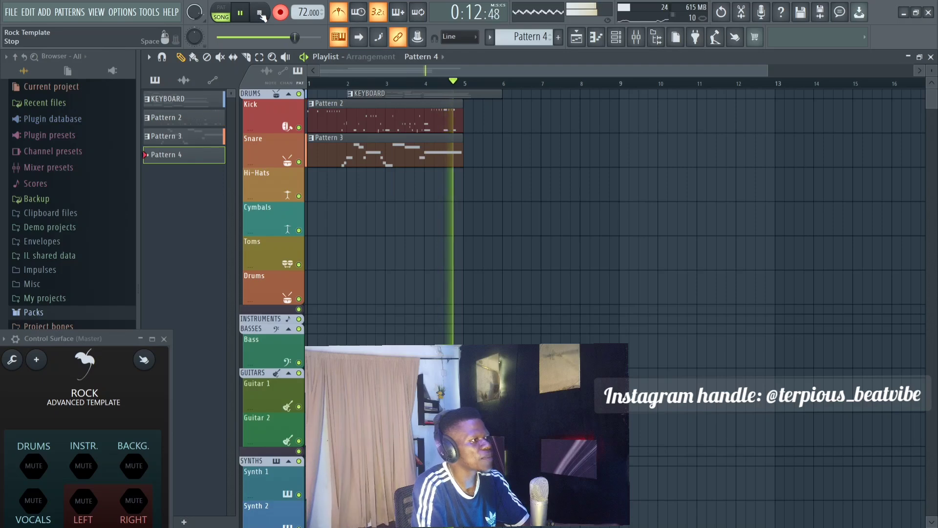
pyautogui.click(257, 12)
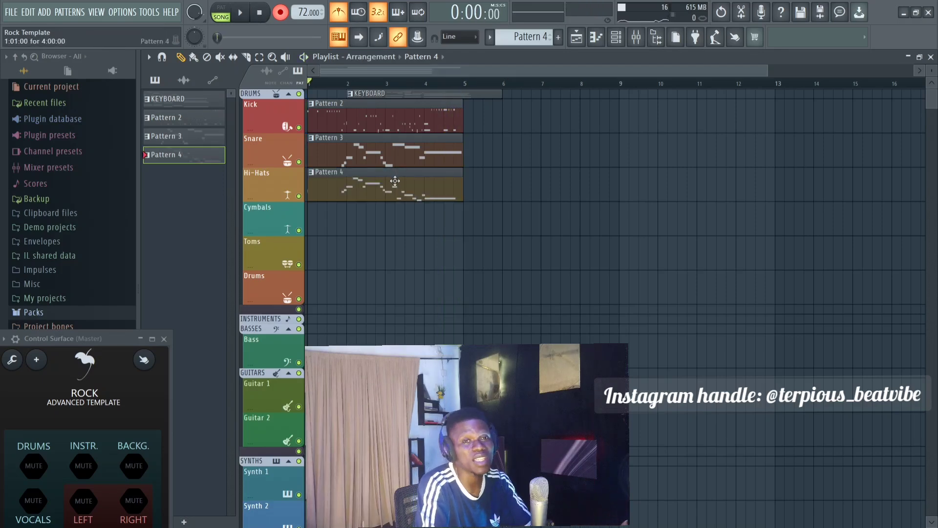
# Quick quantize all Guitar 2 notes of the Pattern 4 clip in the piano roll, and close the piano roll
pyautogui.doubleClick(366, 179)
pyautogui.scroll(3, 373, 180)
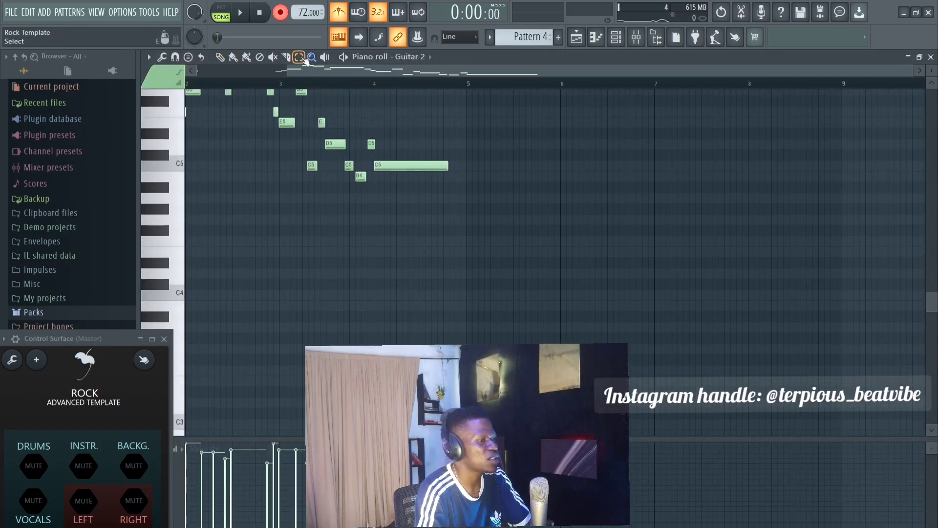
pyautogui.hotkey('ctrl', 'a')
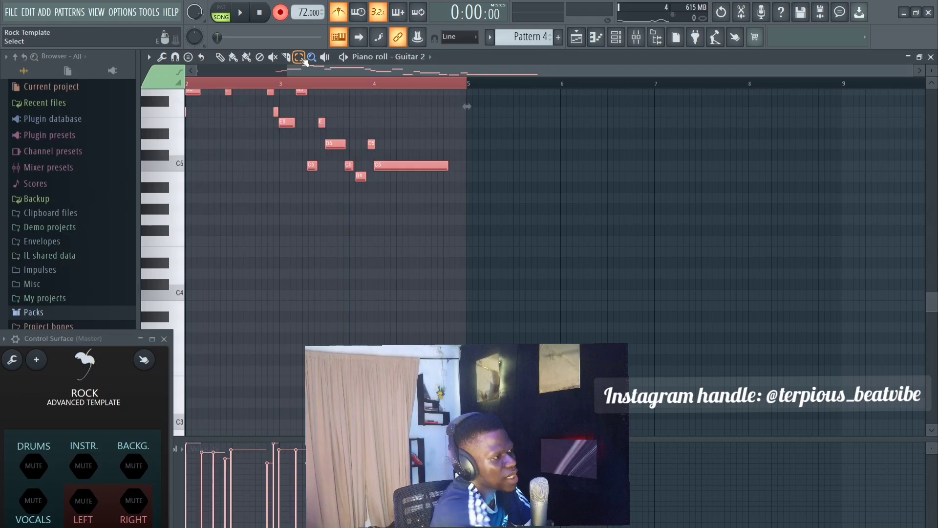
pyautogui.click(162, 57)
pyautogui.click(184, 123)
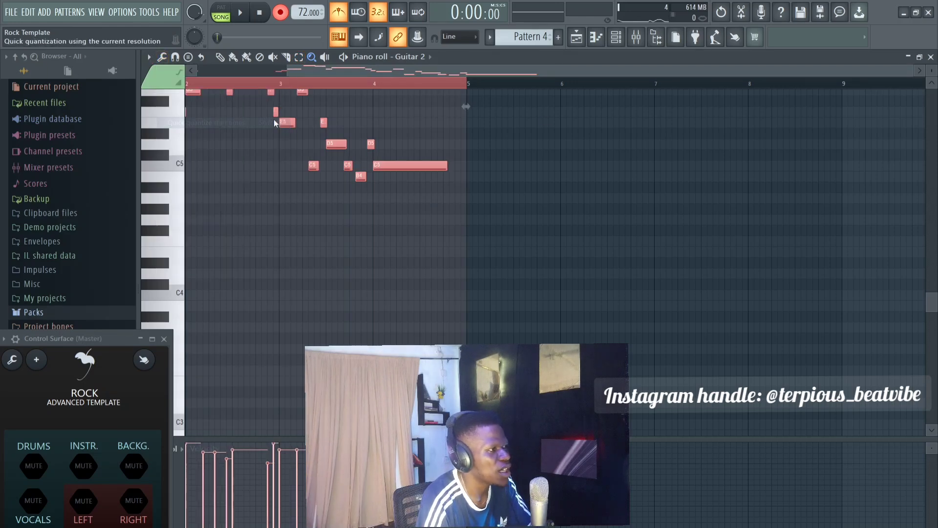
pyautogui.click(931, 57)
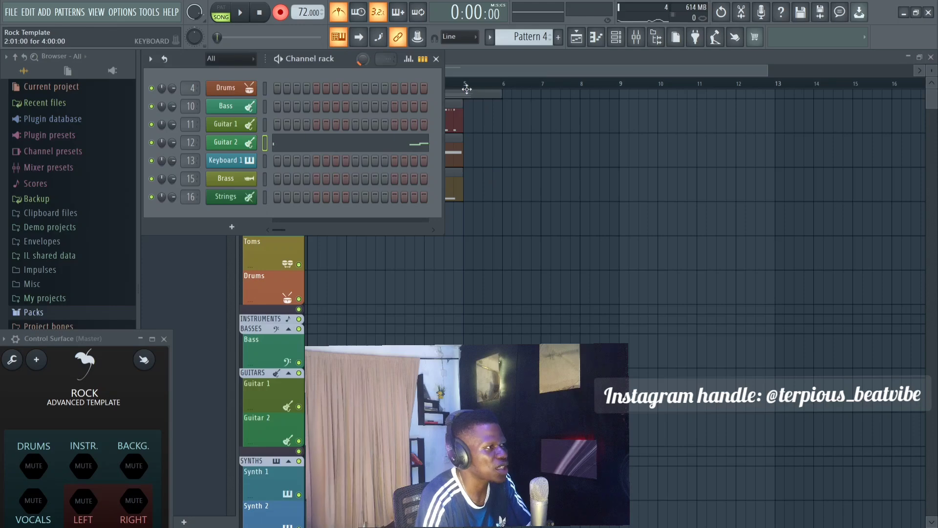
# Play the song, trim the empty start of the Pattern 4 clip to just before bar 2, and stop playback
pyautogui.click(459, 61)
pyautogui.press('space')
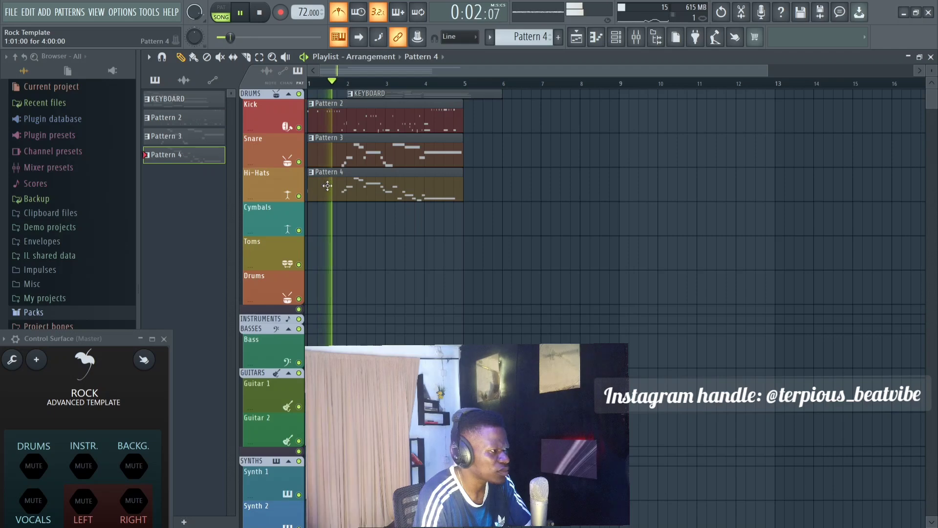
pyautogui.moveTo(311, 186); pyautogui.dragTo(342, 203)
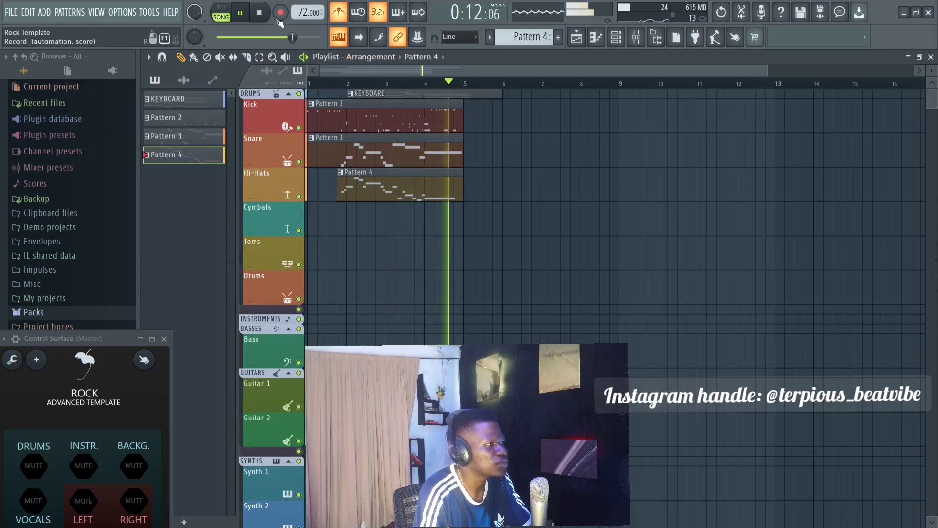
pyautogui.press('space')
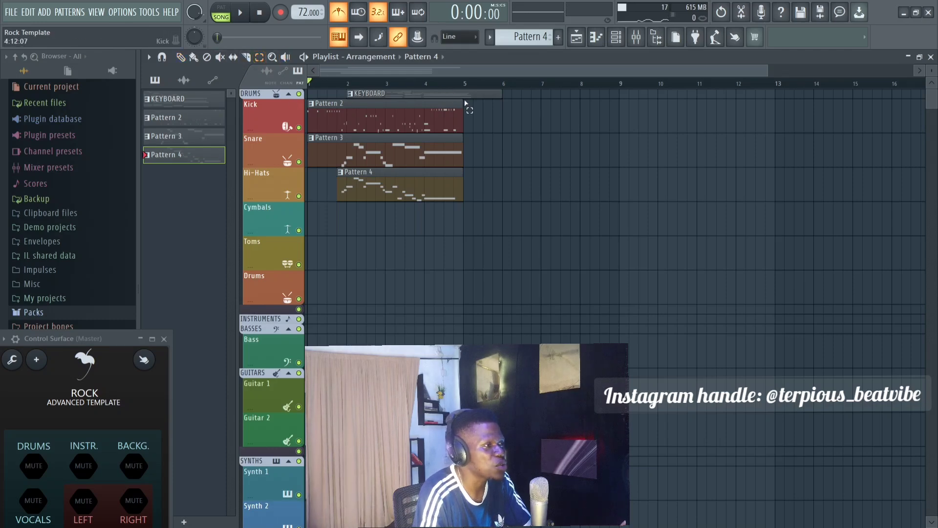
# Select bars 5 to 8 on the playlist timeline, and select the Drums channel in the channel rack
pyautogui.moveTo(466, 85); pyautogui.dragTo(620, 139)
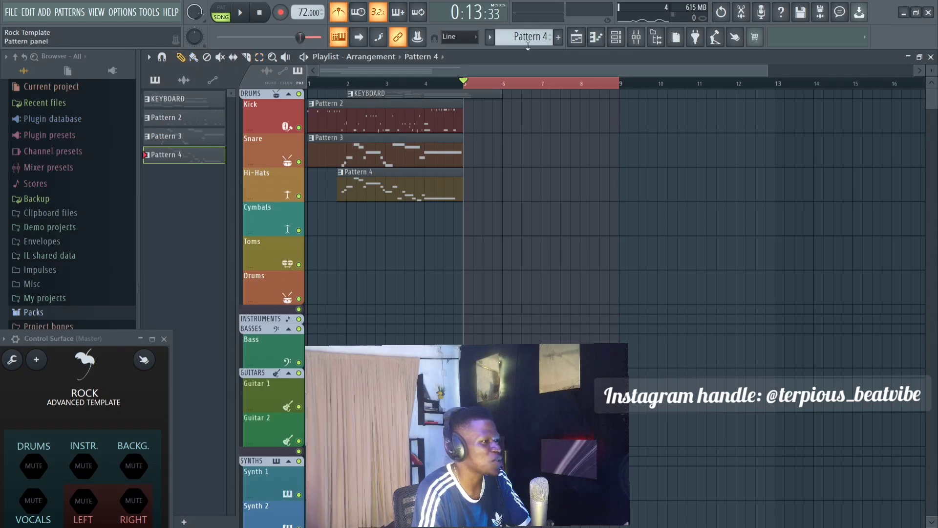
pyautogui.click(614, 40)
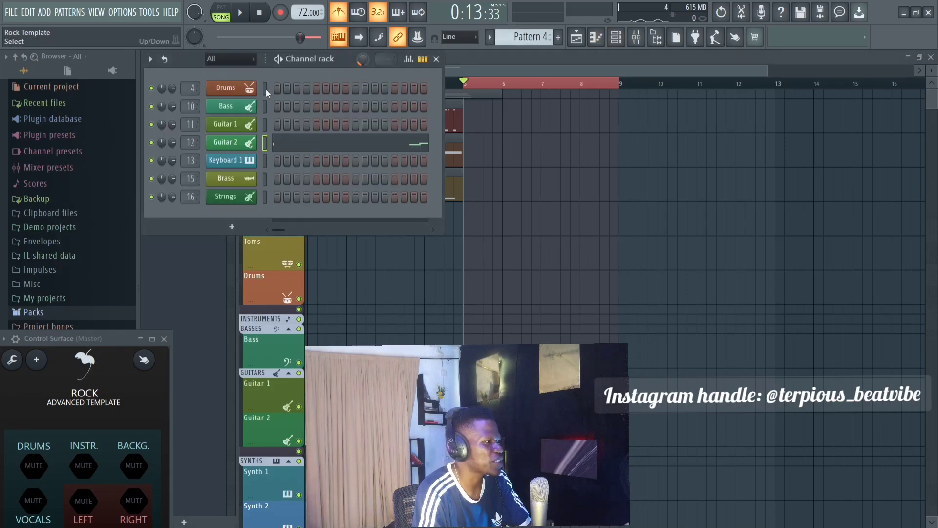
pyautogui.click(436, 59)
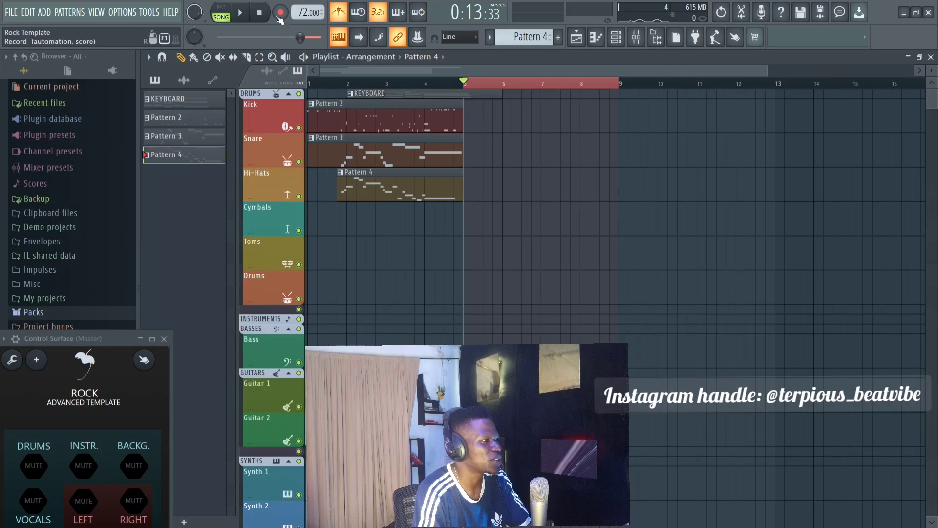
# Play the song from bar 5, and replay the passage leading into it from around bar 4
pyautogui.click(244, 16)
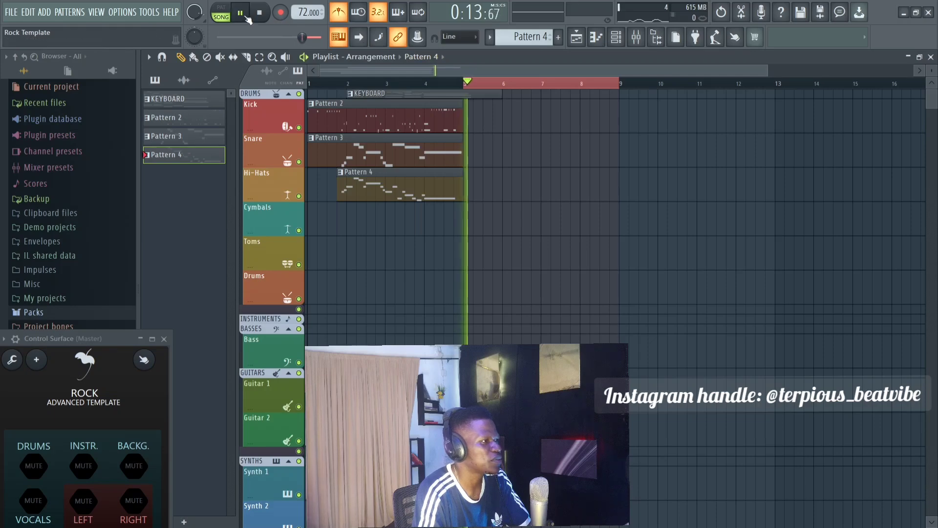
pyautogui.click(416, 88)
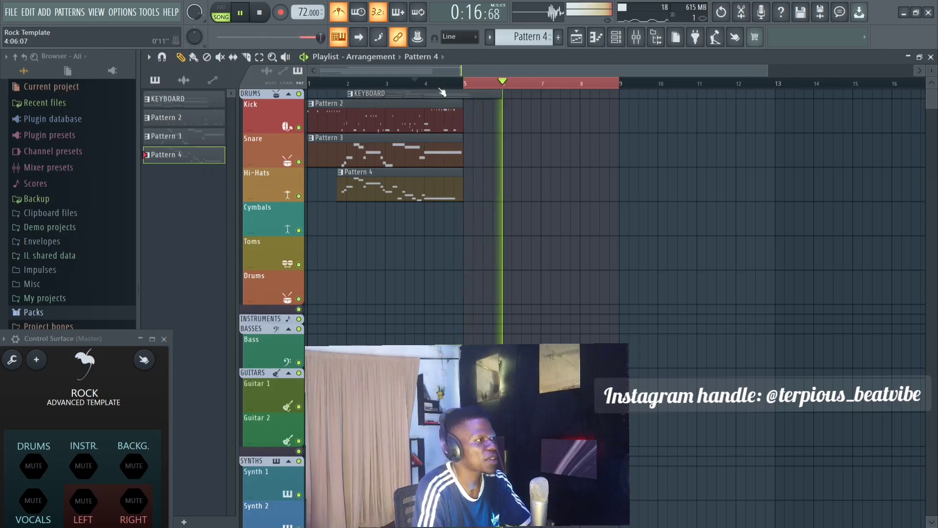
pyautogui.click(437, 89)
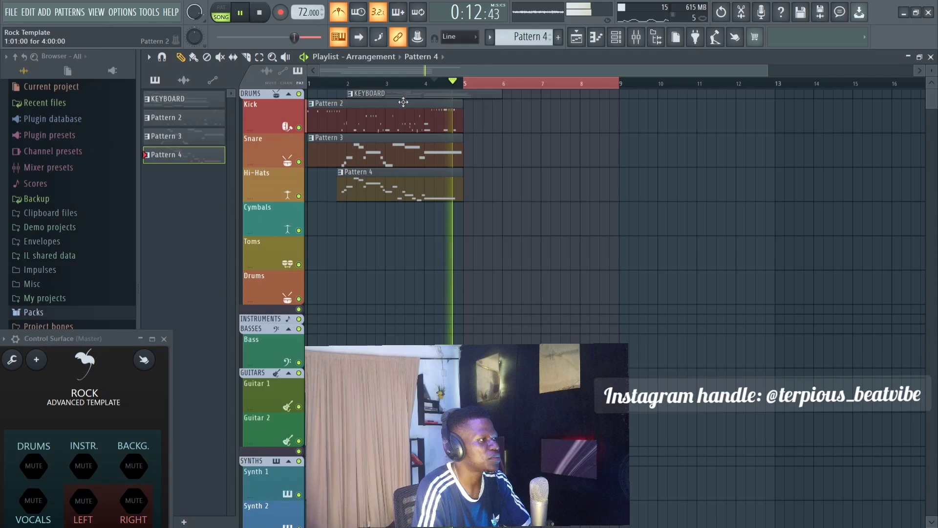
# Record more drums into Pattern 2 over bars 5 to 8, playing in from bar 2, and stop
pyautogui.click(345, 86)
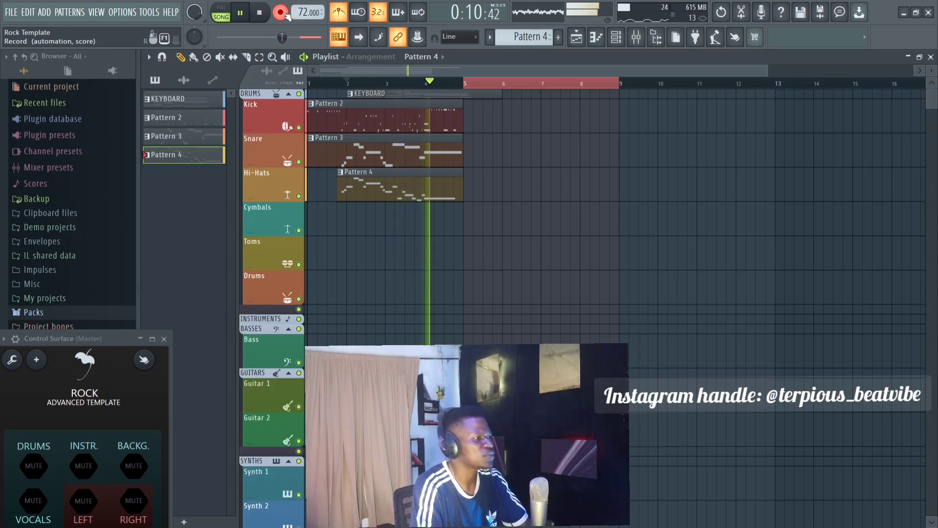
pyautogui.scroll(-2, 540, 39)
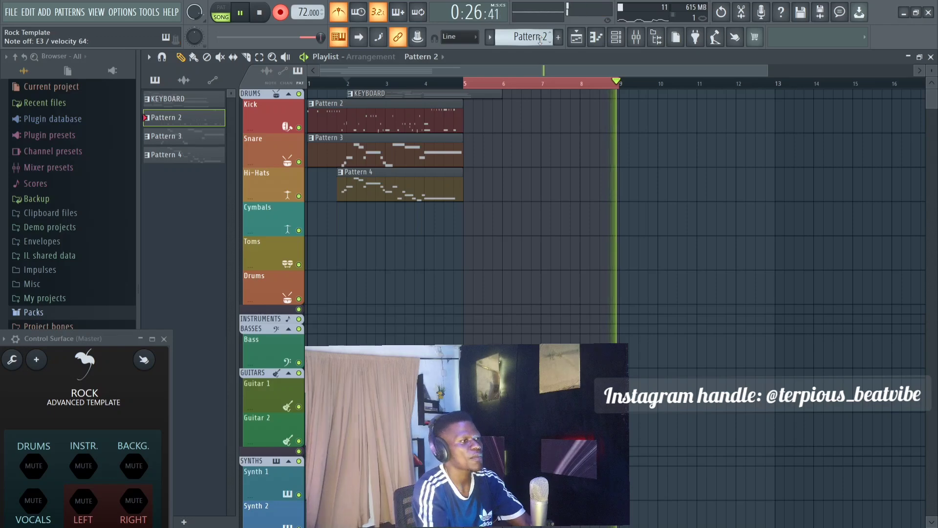
pyautogui.press('space')
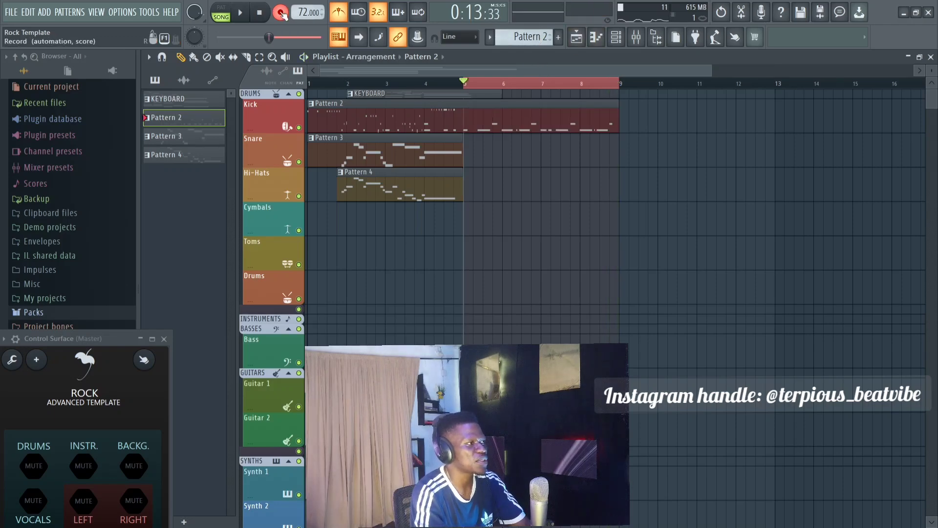
# Quantize all the Drums notes in Pattern 2, and close the piano roll and the channel rack
pyautogui.doubleClick(503, 106)
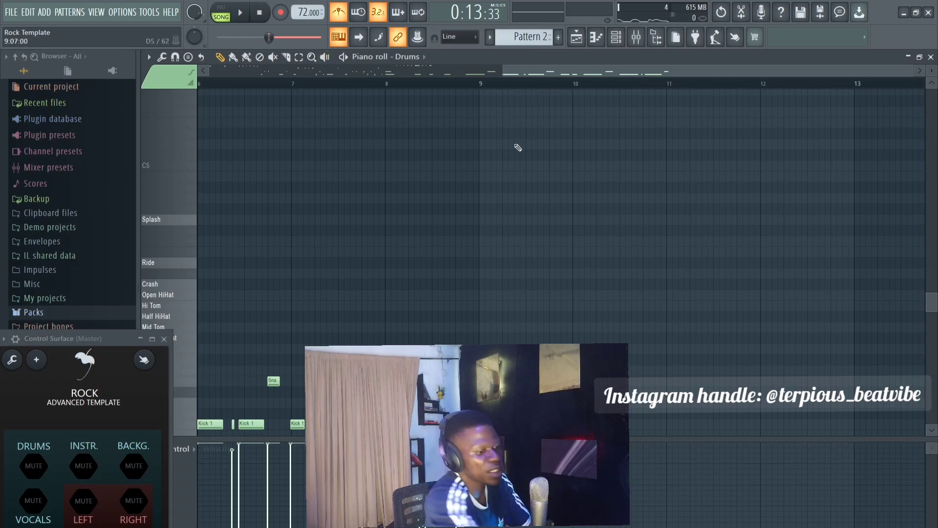
pyautogui.hotkey('ctrl', 'a')
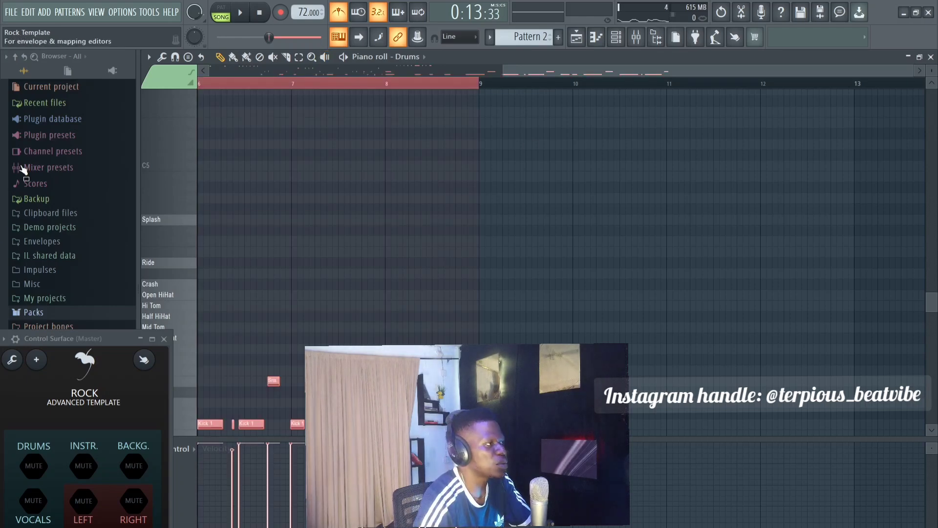
pyautogui.click(162, 57)
pyautogui.click(186, 123)
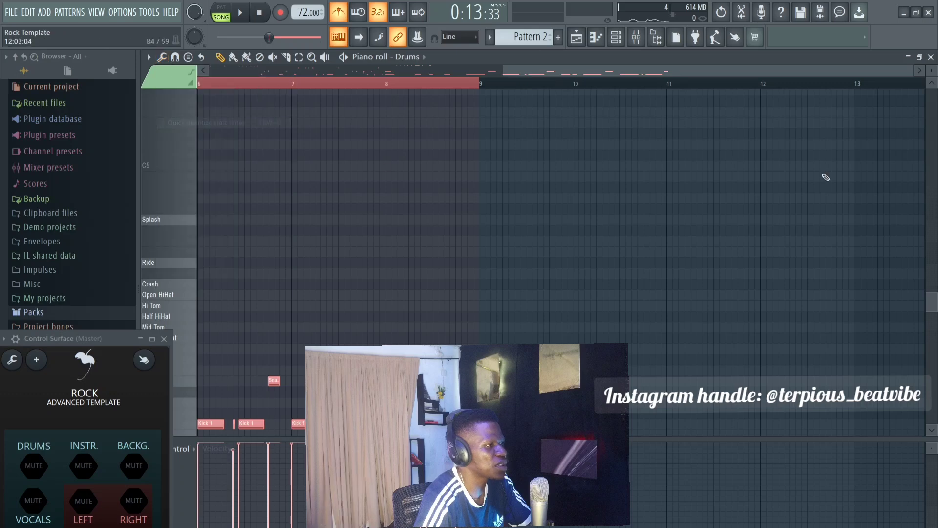
pyautogui.click(931, 58)
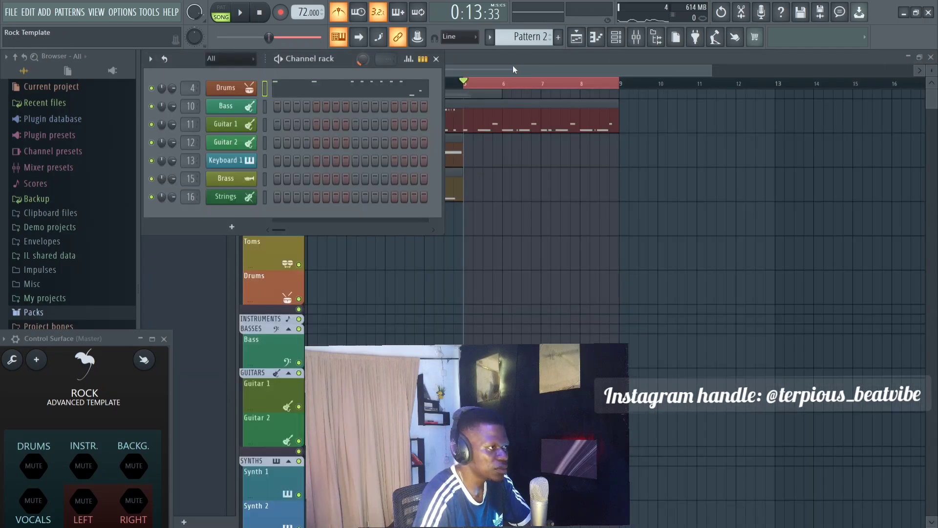
pyautogui.click(436, 58)
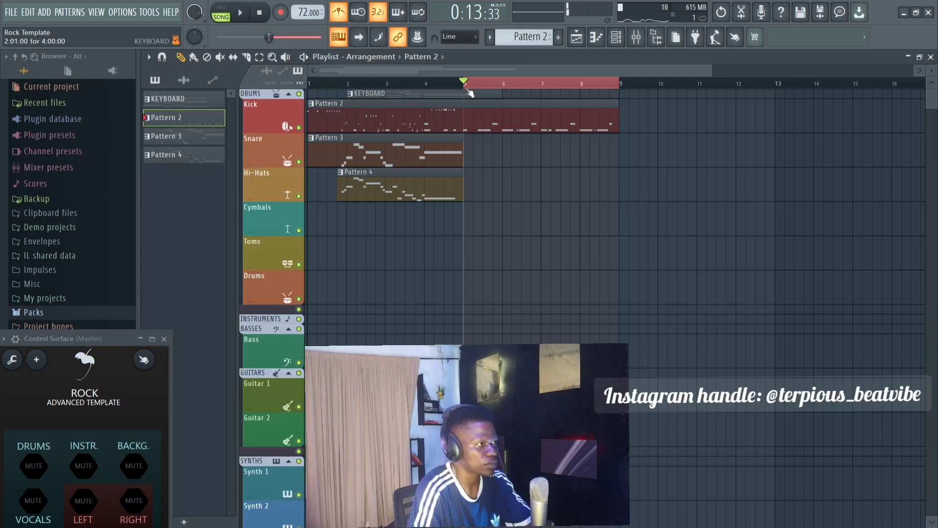
# Record another drum layer into Pattern 2 over bars 5 to 8, starting within bar 4, and play the result back
pyautogui.click(444, 84)
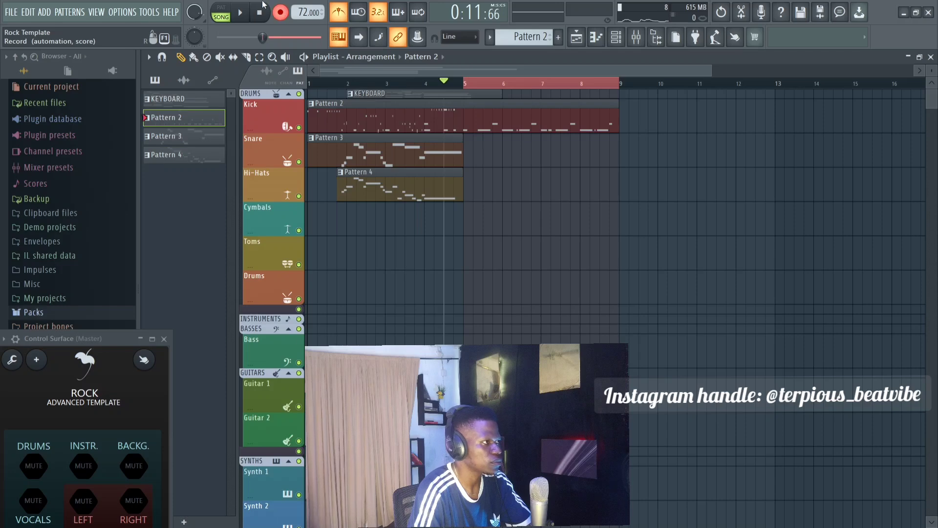
pyautogui.click(244, 16)
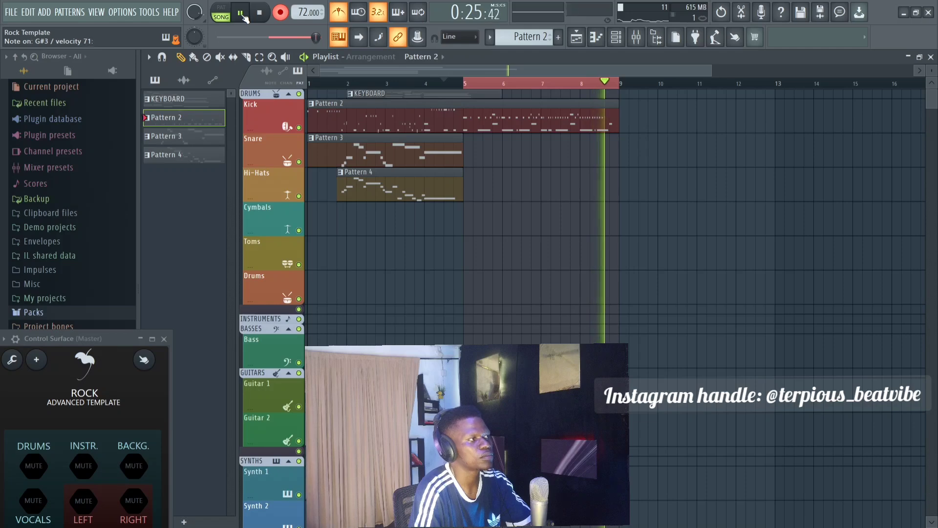
pyautogui.click(242, 14)
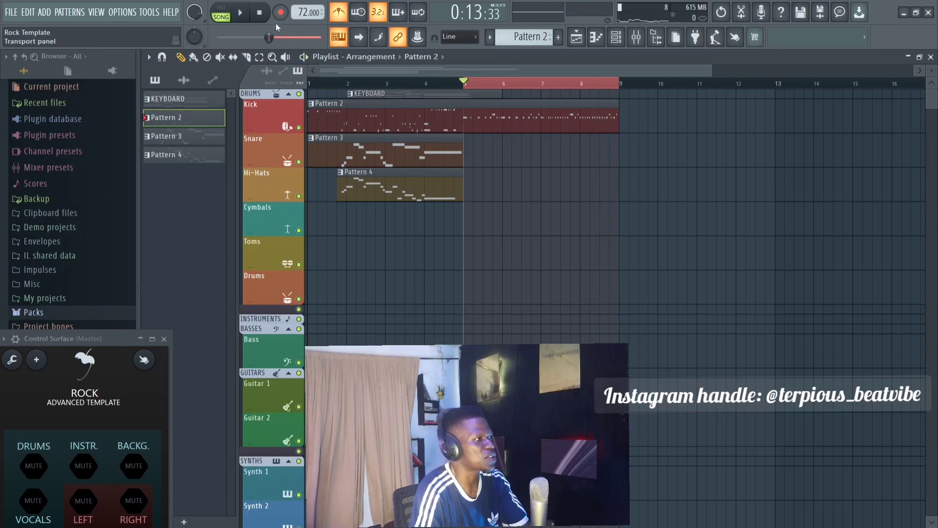
pyautogui.click(250, 15)
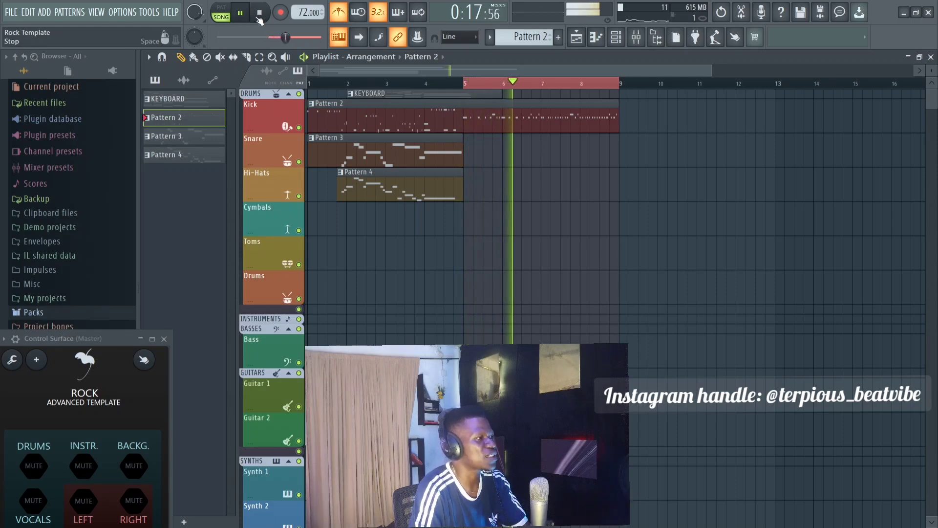
pyautogui.click(264, 13)
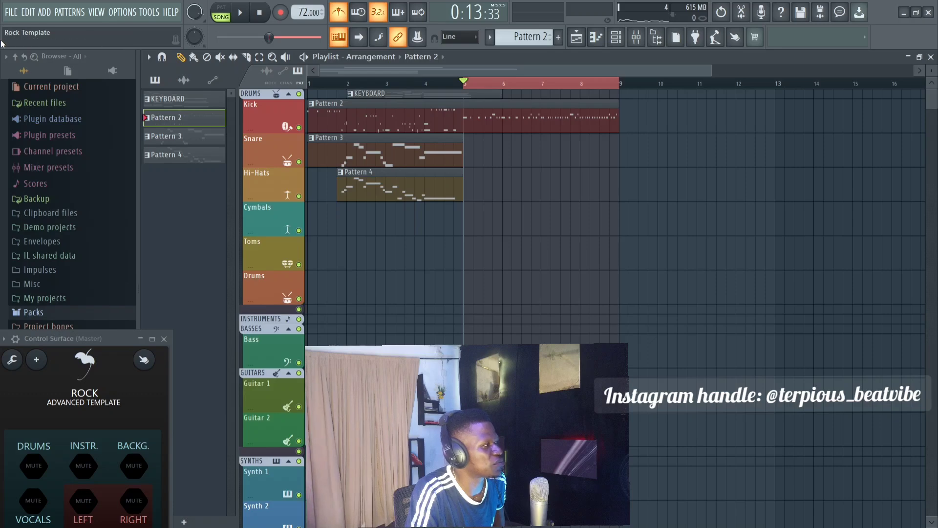
# Examine the template categories for a new project, including the minimal templates
pyautogui.click(12, 13)
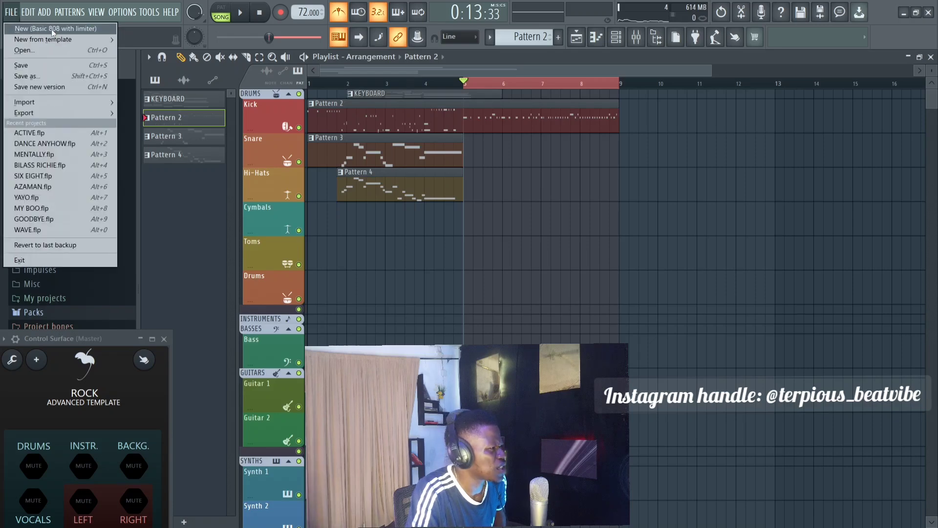
pyautogui.moveTo(59, 42)
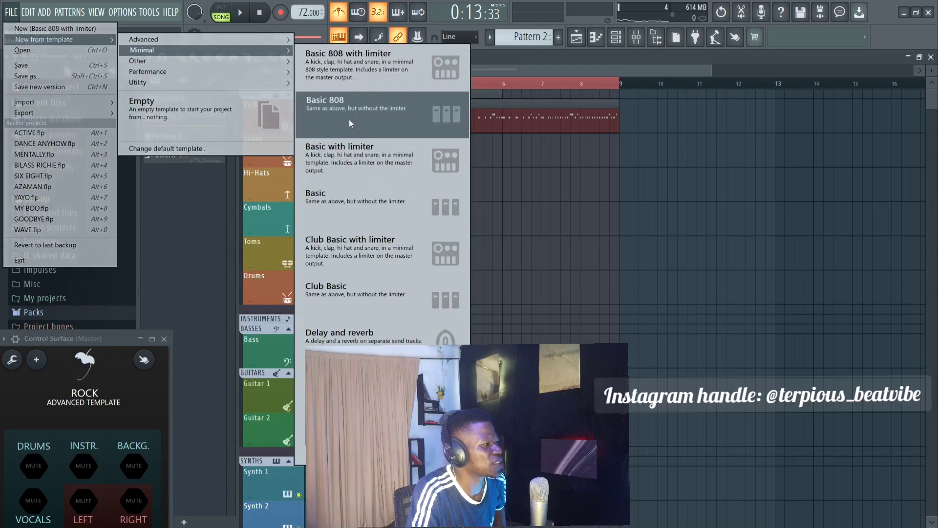
pyautogui.moveTo(234, 40)
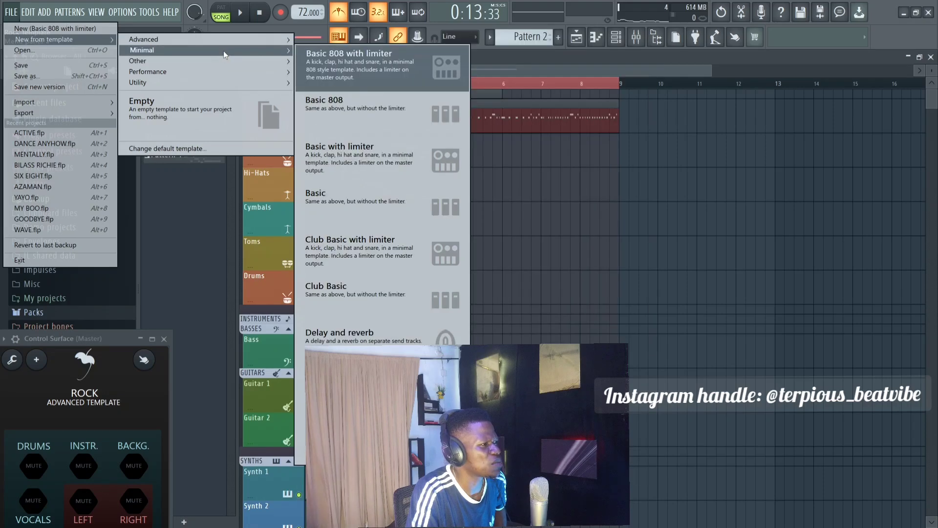
pyautogui.click(623, 71)
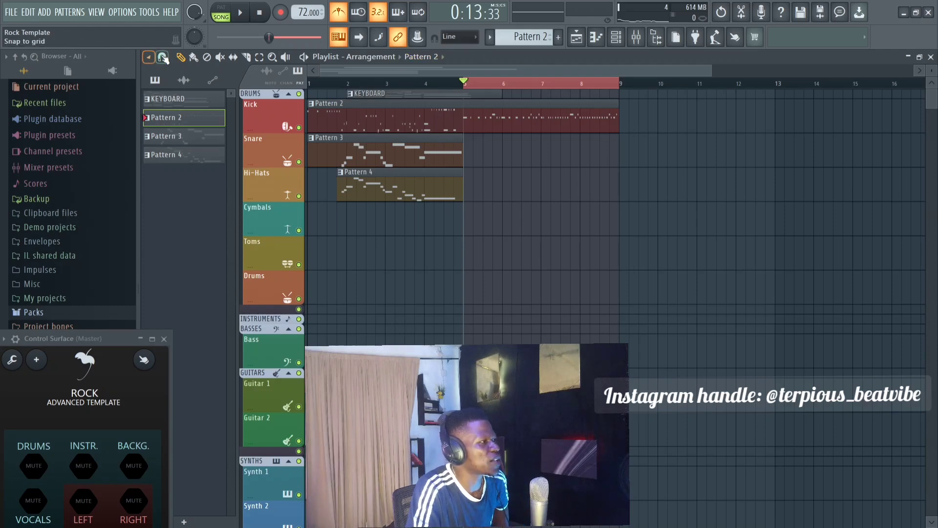
# Examine the save and MIDI file import options for the project
pyautogui.click(10, 14)
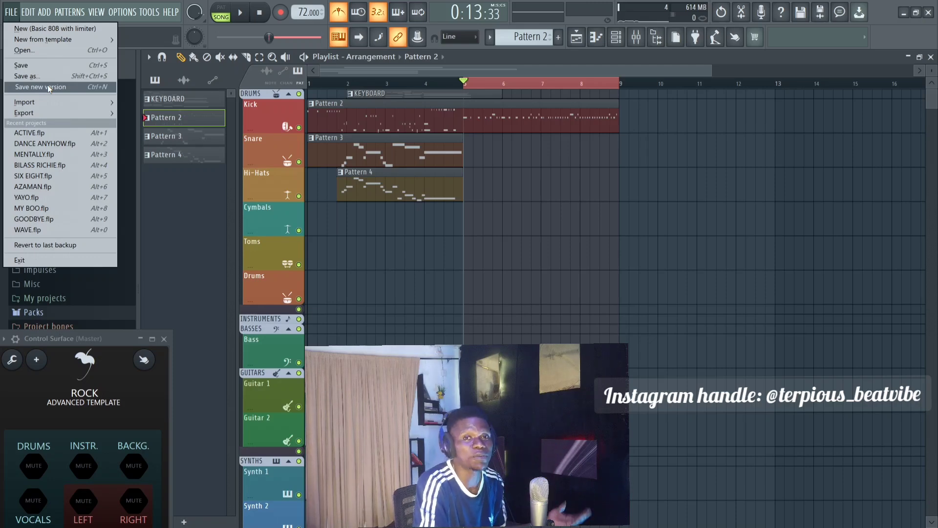
pyautogui.moveTo(54, 101)
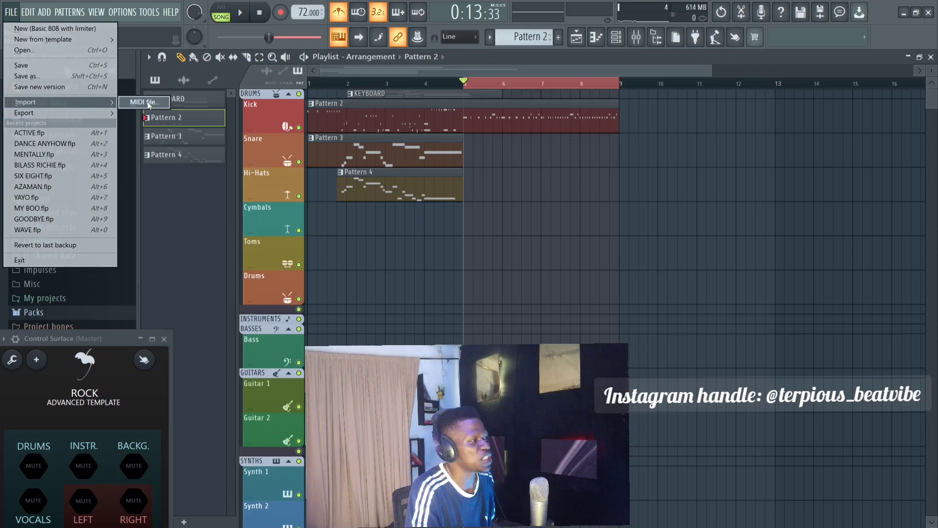
pyautogui.click(462, 121)
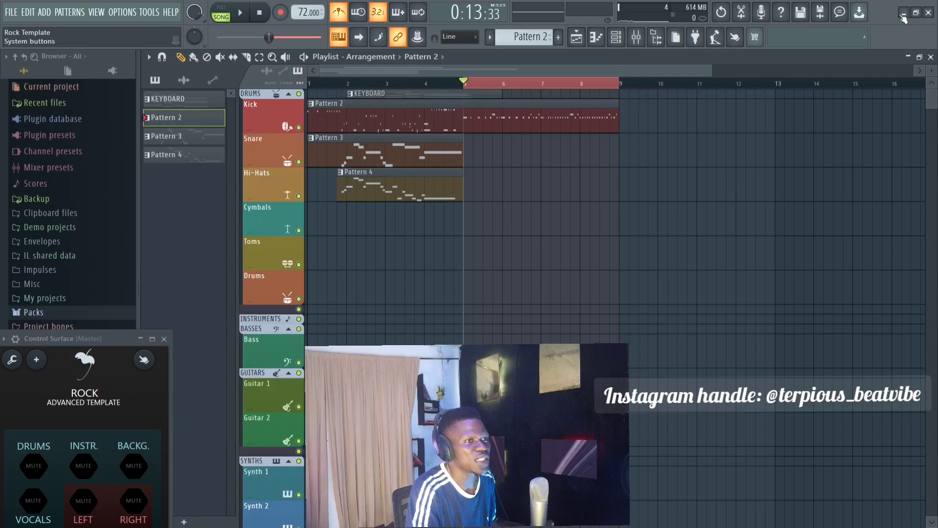
# Try bringing an audio file from the desktop into the playlist, return it to the desktop, and restore the full-size window
pyautogui.click(916, 15)
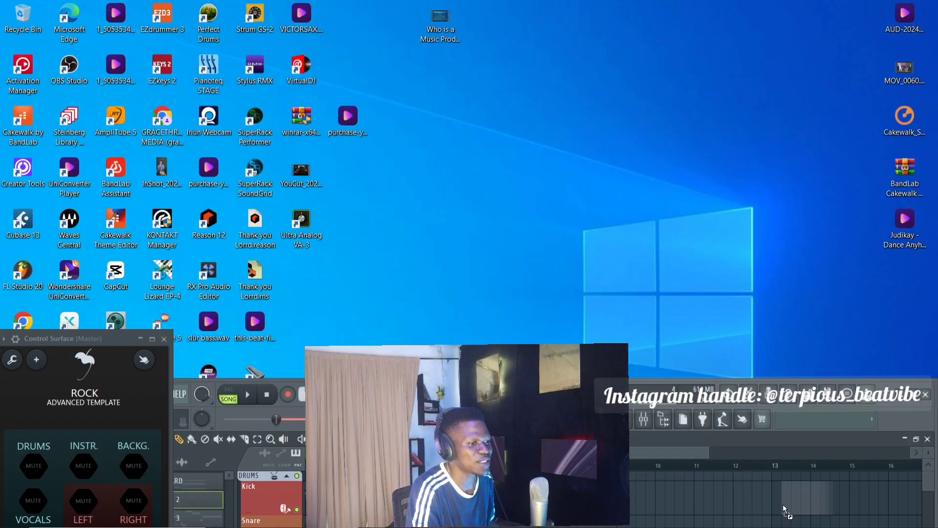
pyautogui.moveTo(786, 509); pyautogui.dragTo(812, 69)
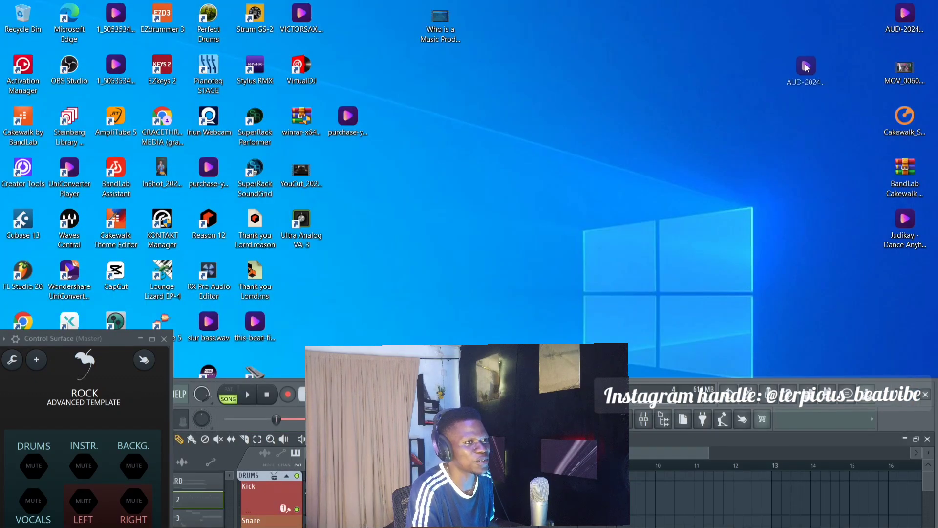
pyautogui.click(914, 395)
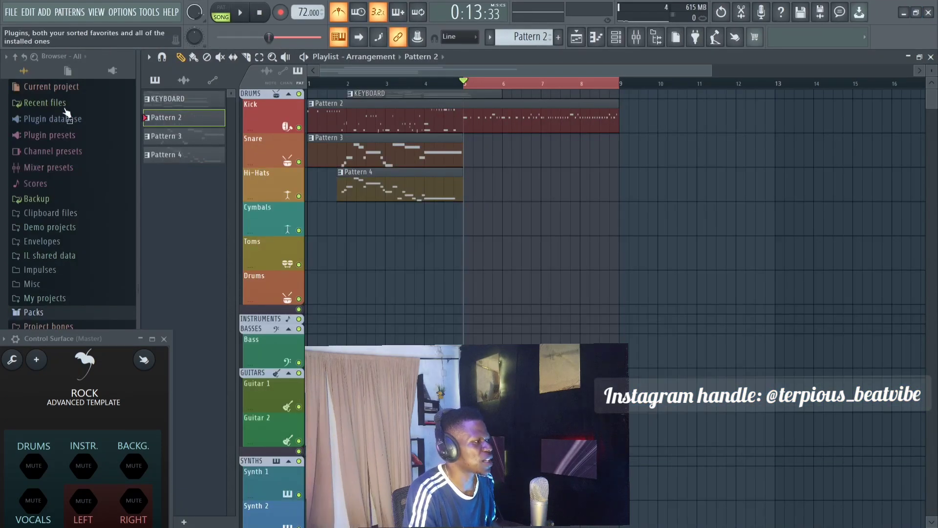
# Examine the export formats for the project, including the options for exporting all playlist tracks and track groups
pyautogui.click(11, 12)
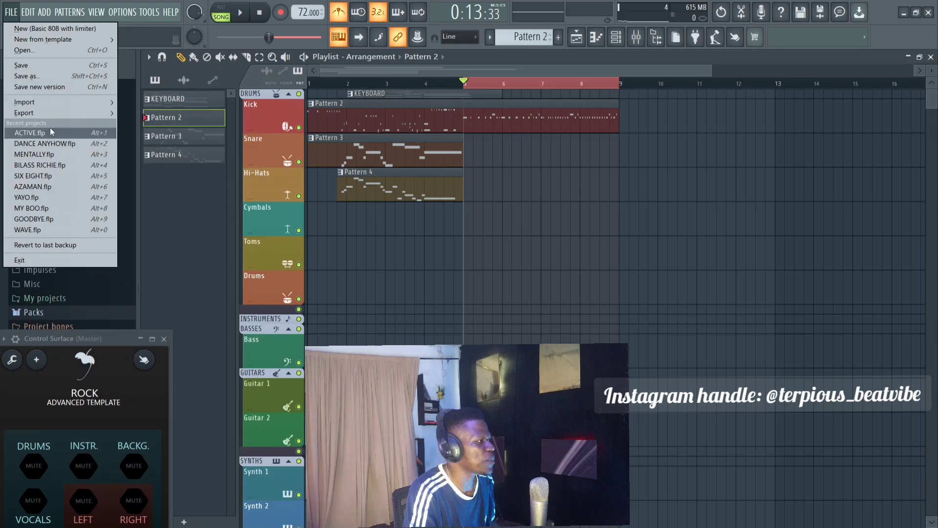
pyautogui.moveTo(54, 113)
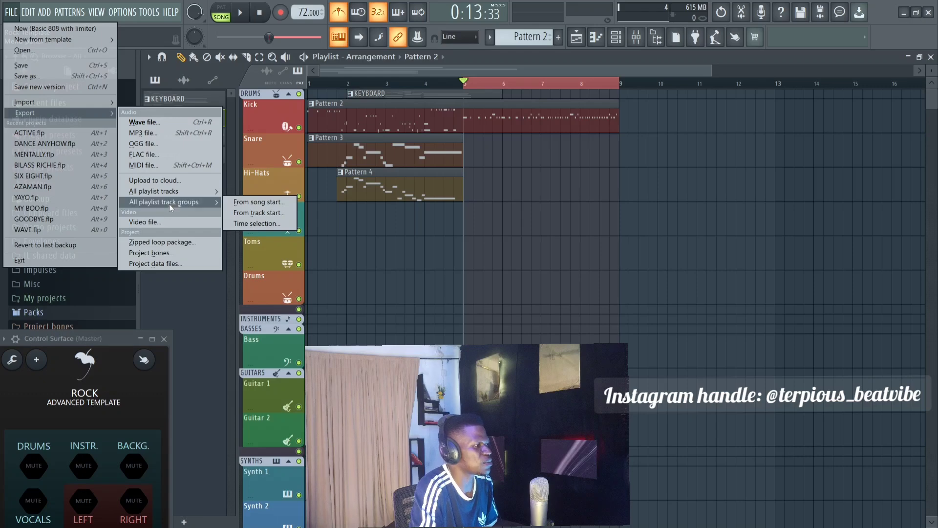
pyautogui.click(473, 69)
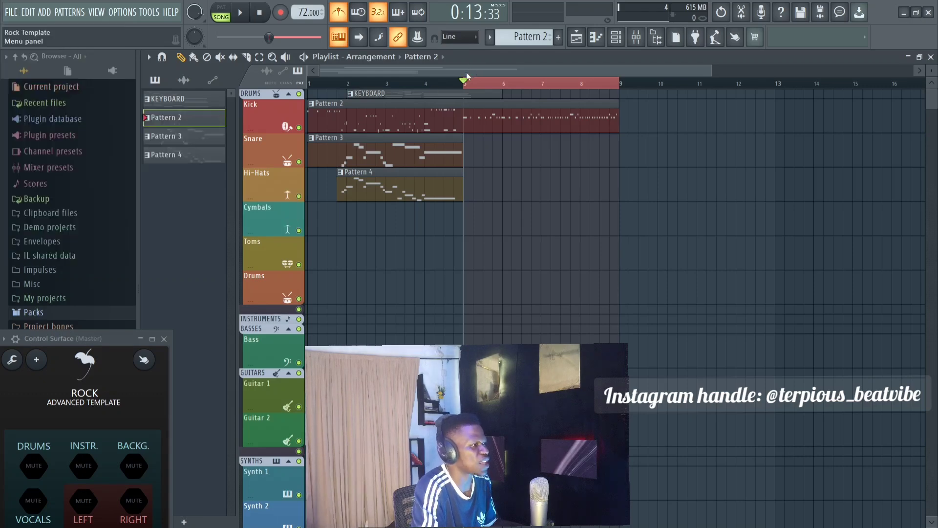
# Examine the editing commands, the window and layout view choices, and the system options
pyautogui.click(27, 12)
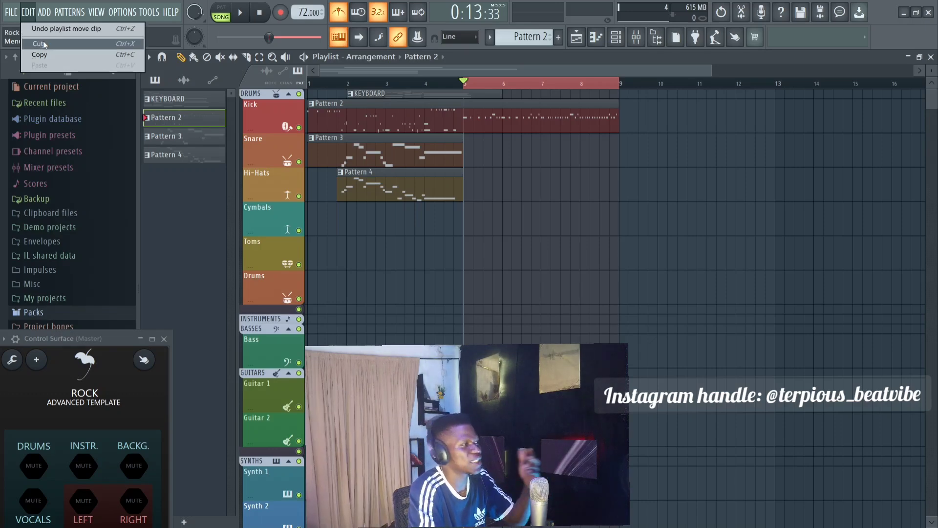
pyautogui.moveTo(42, 17)
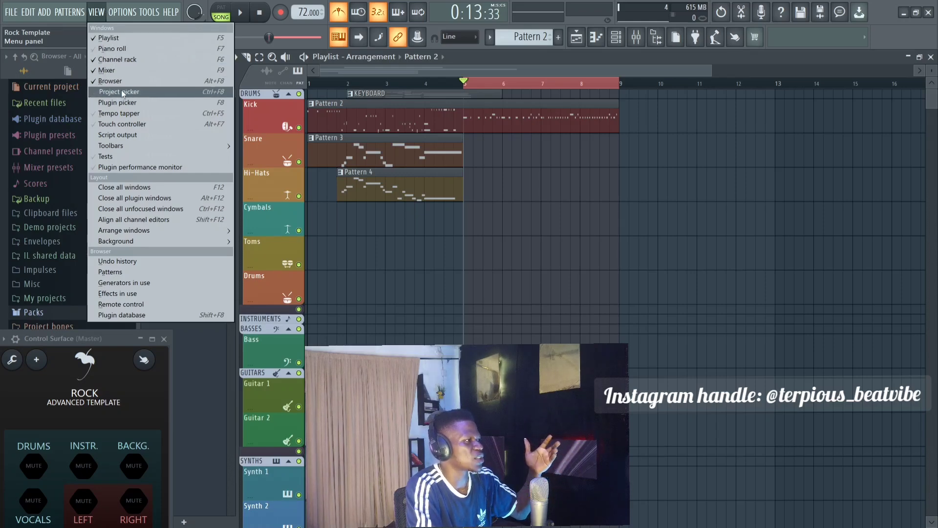
pyautogui.moveTo(121, 17)
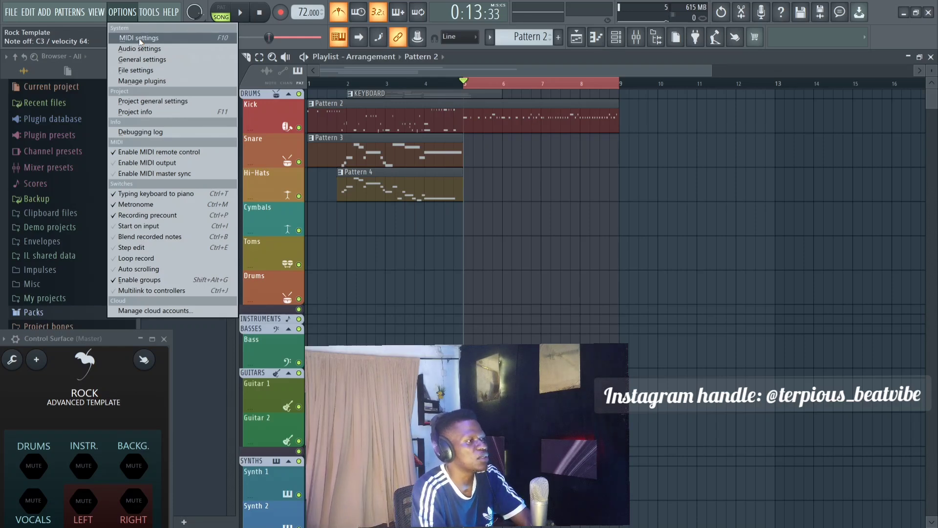
# Move the Control Surface off the browser folders, and view the file settings and folder chooser for adding an extra search folder
pyautogui.click(156, 71)
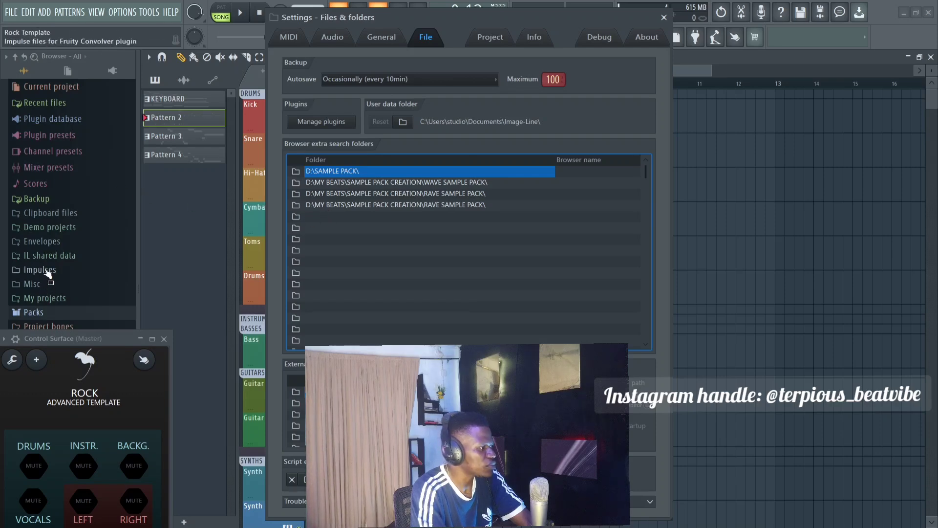
pyautogui.moveTo(110, 339); pyautogui.dragTo(892, 333)
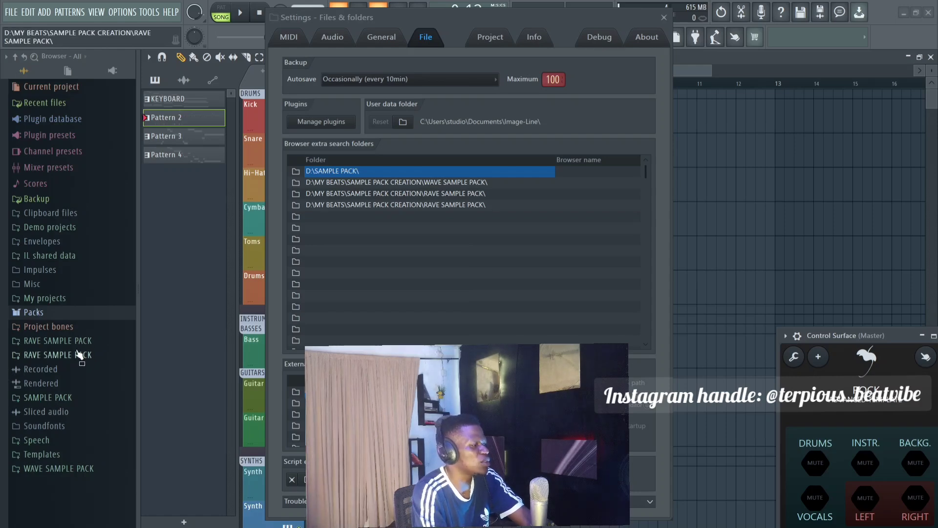
pyautogui.click(64, 400)
pyautogui.click(64, 400)
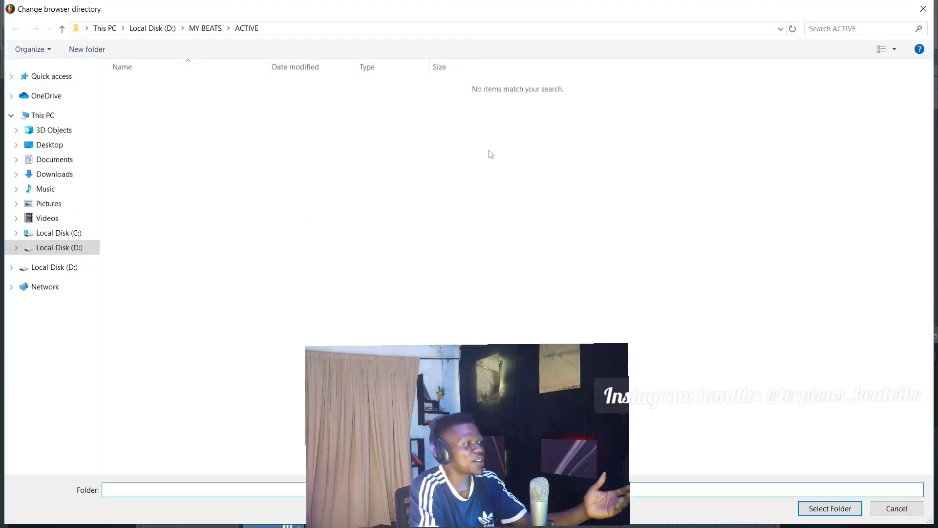
pyautogui.click(924, 9)
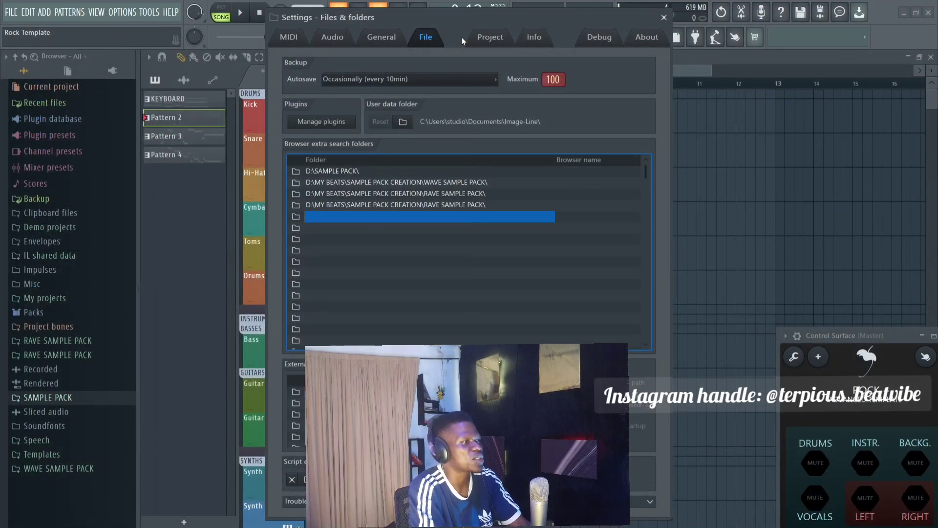
# Examine the project's time settings and credits, and close the settings
pyautogui.click(492, 40)
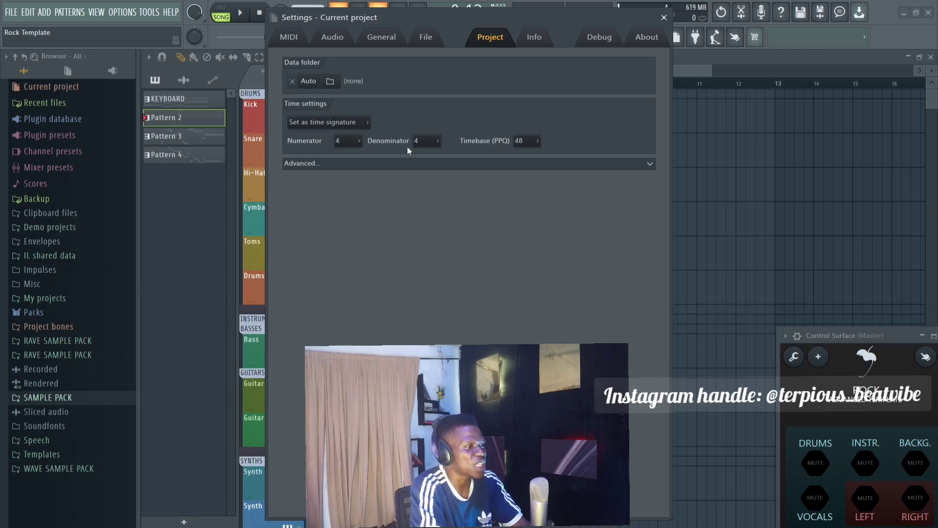
pyautogui.click(535, 37)
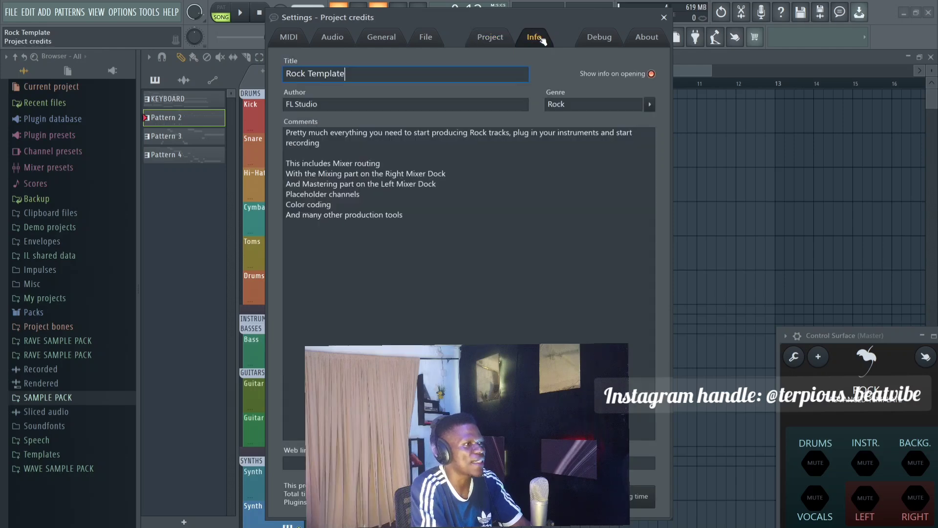
pyautogui.click(664, 17)
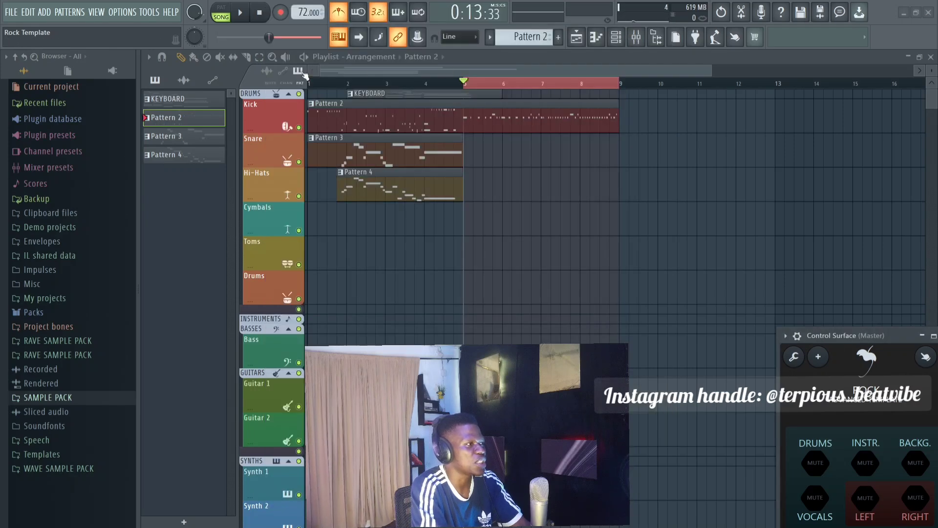
# Examine the available tools and the help, registration and support options
pyautogui.click(153, 13)
pyautogui.moveTo(167, 7)
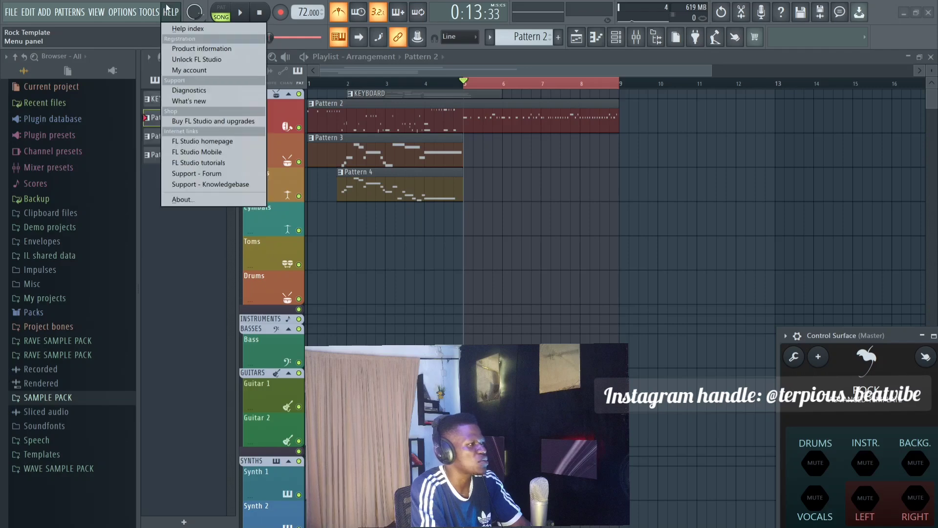
pyautogui.click(481, 61)
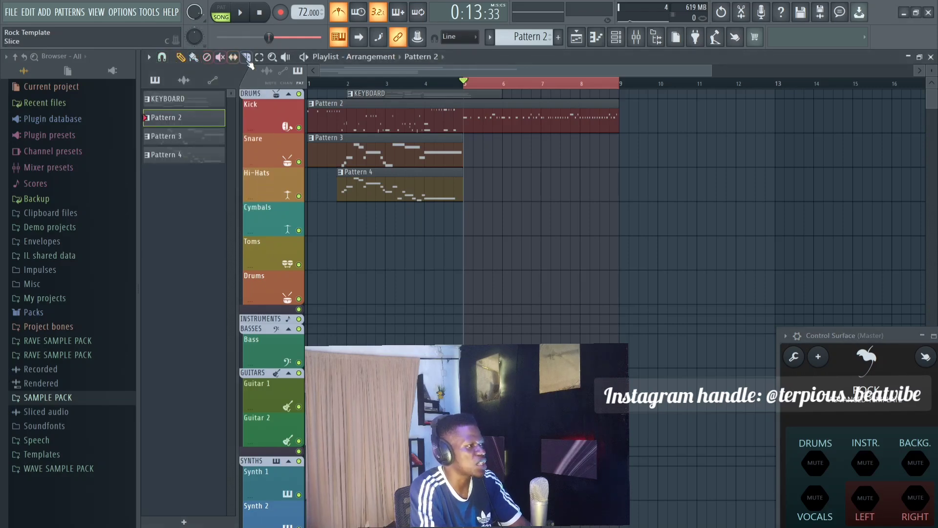
# Examine the Playlist's editing commands and its grid, content and time view options
pyautogui.click(148, 58)
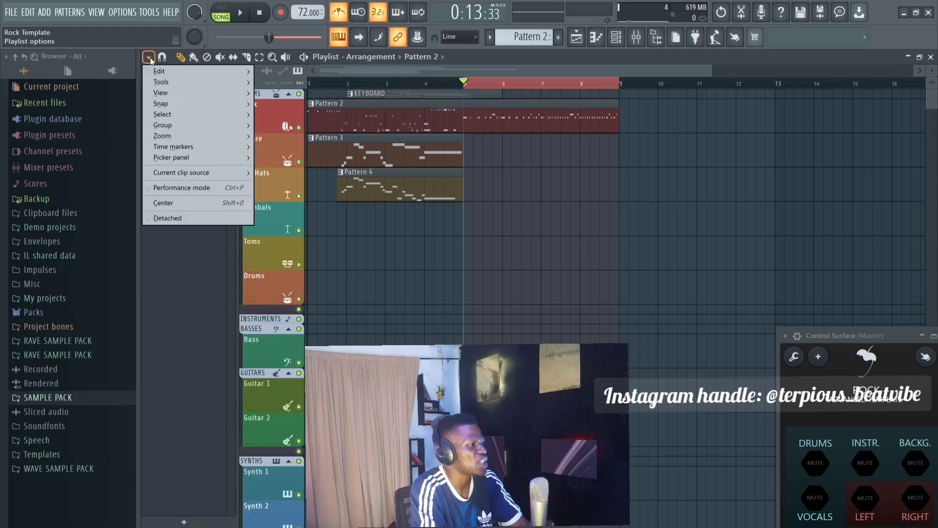
pyautogui.moveTo(161, 73)
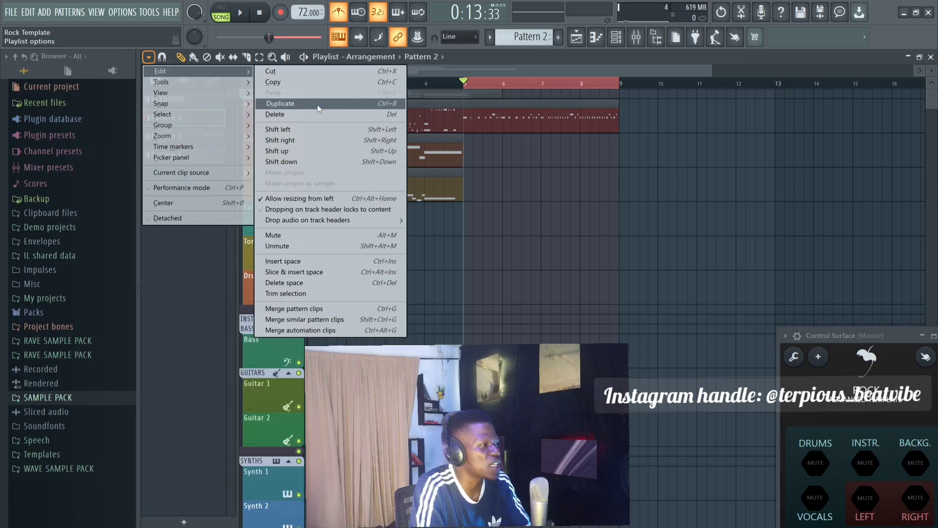
pyautogui.moveTo(216, 81)
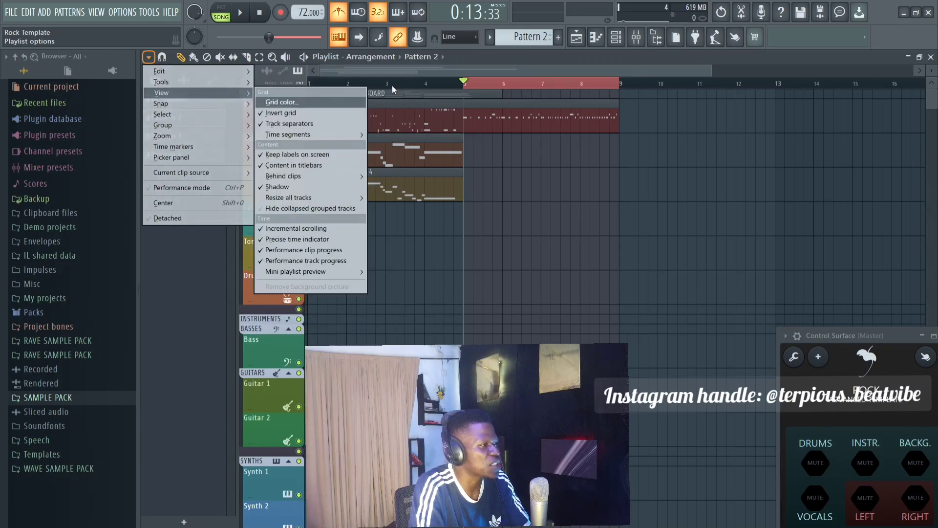
pyautogui.click(452, 67)
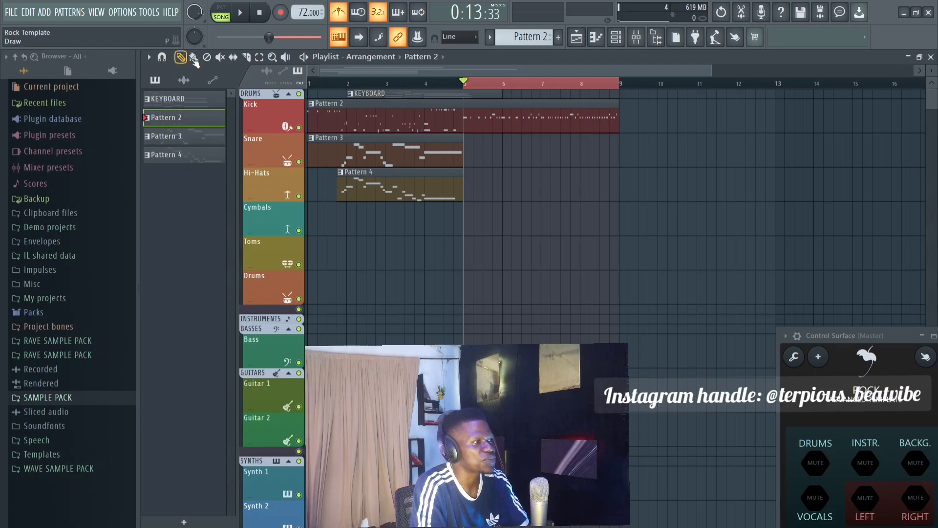
# Delete the Pattern 4 clip from the Hi-Hats track and undo the deletion
pyautogui.moveTo(394, 188); pyautogui.dragTo(375, 198)
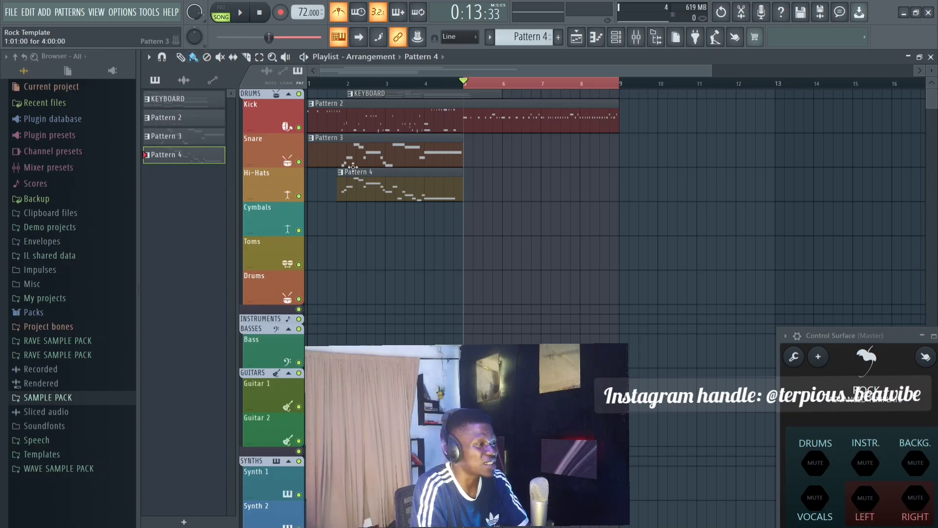
pyautogui.click(210, 58)
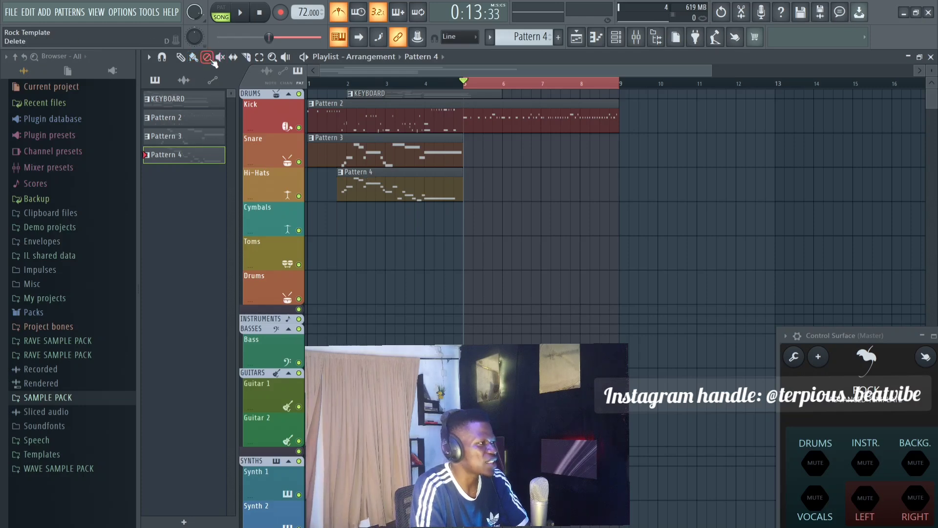
pyautogui.click(370, 196)
pyautogui.click(28, 12)
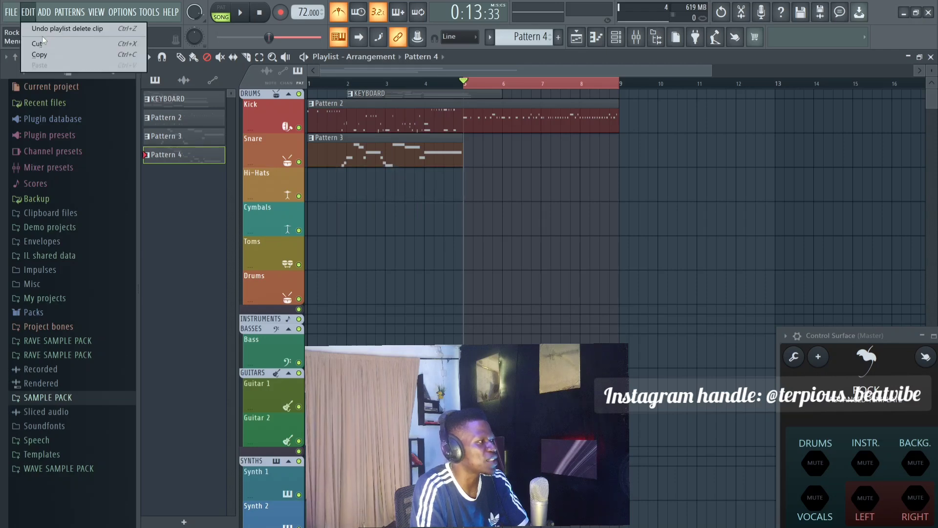
pyautogui.click(45, 28)
# Mute the Pattern 4 clip on the Hi-Hats track and switch to the Slip tool
pyautogui.click(220, 57)
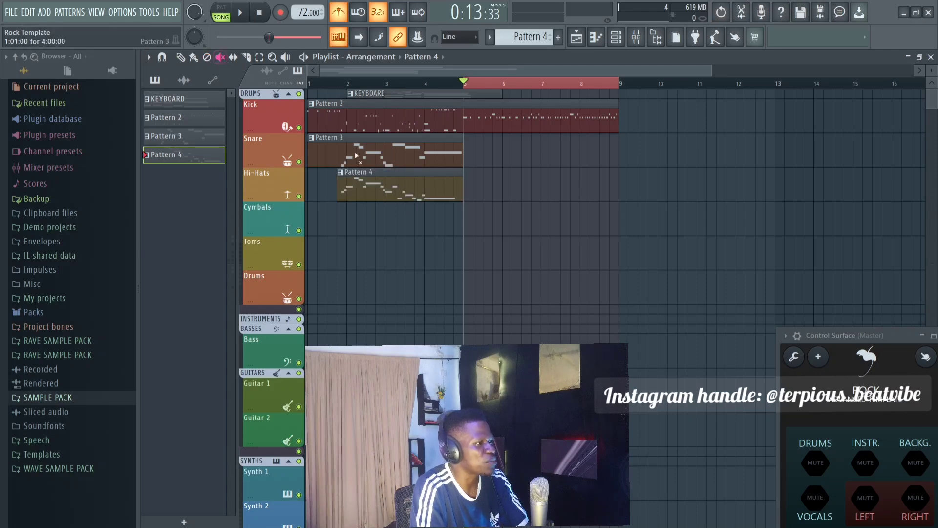
pyautogui.click(368, 184)
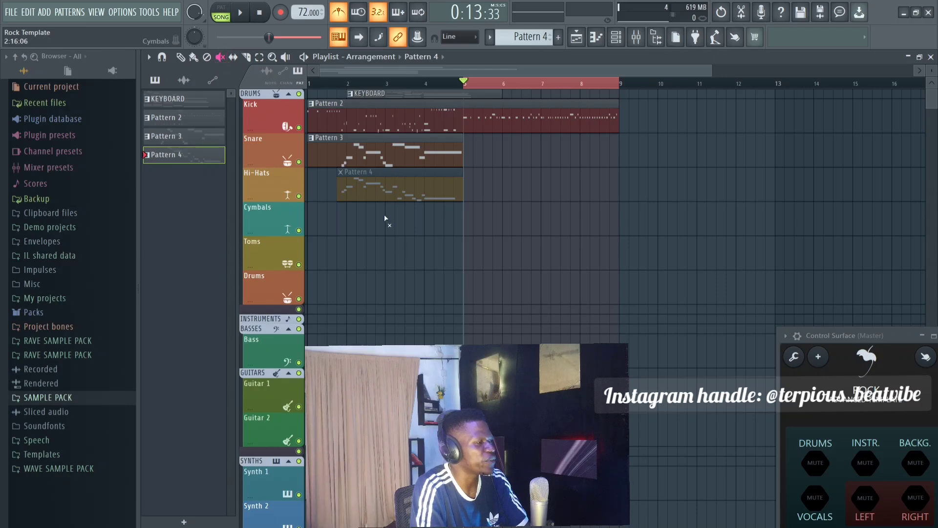
pyautogui.click(234, 57)
# Slice the Pattern 4 clip at about bar 4 and undo the slice
pyautogui.click(248, 58)
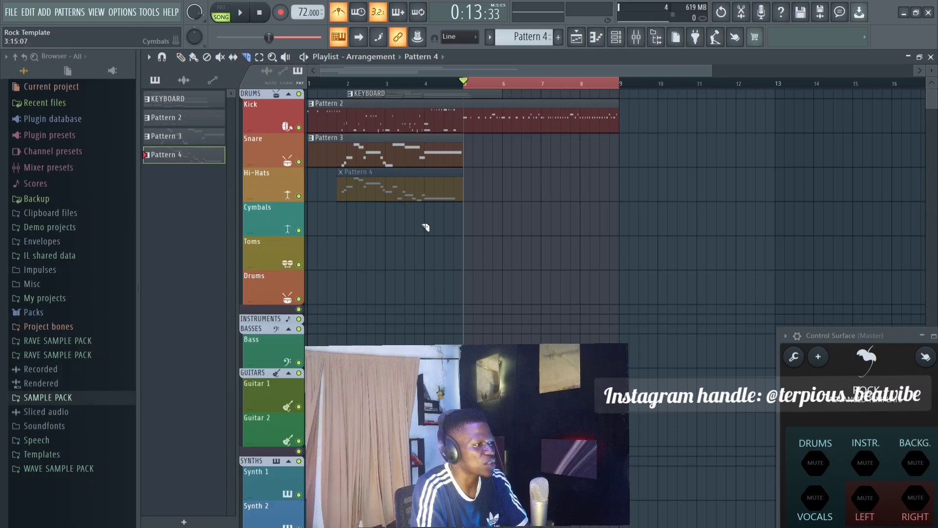
pyautogui.moveTo(425, 218); pyautogui.dragTo(426, 174)
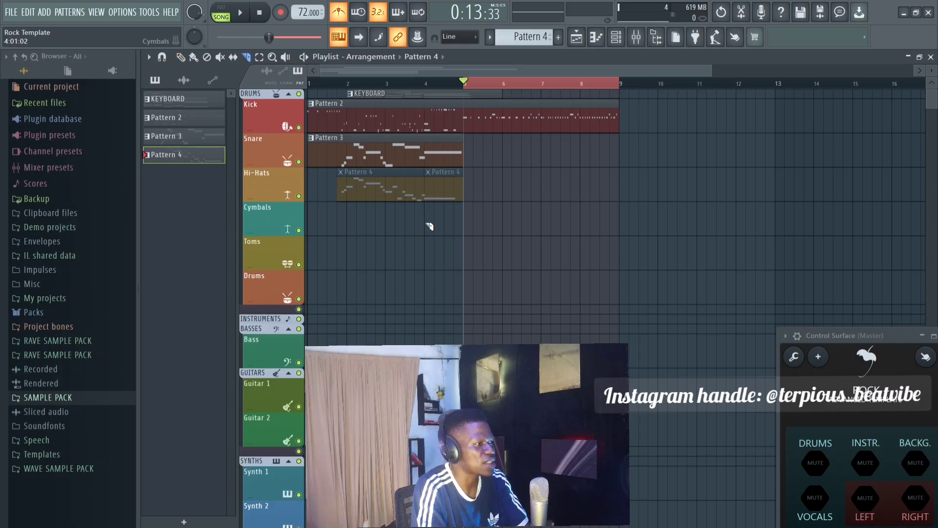
pyautogui.click(28, 11)
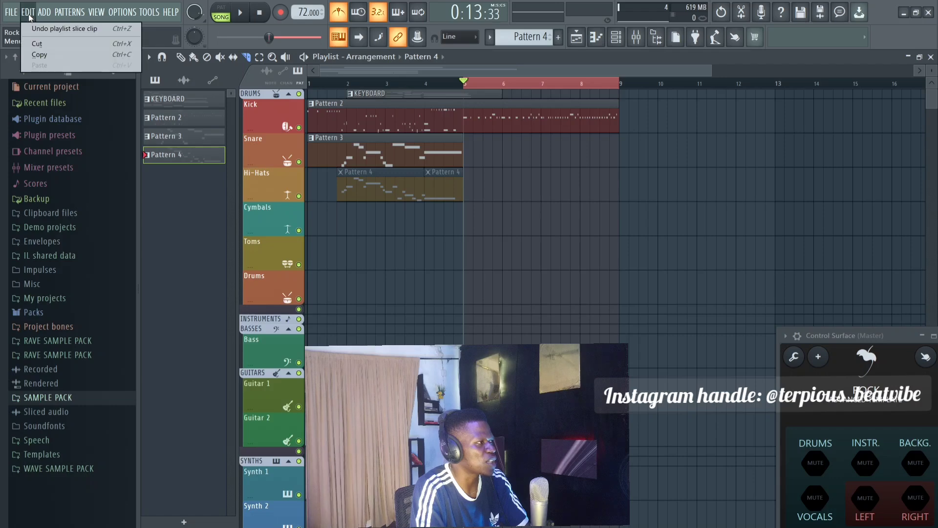
pyautogui.click(39, 27)
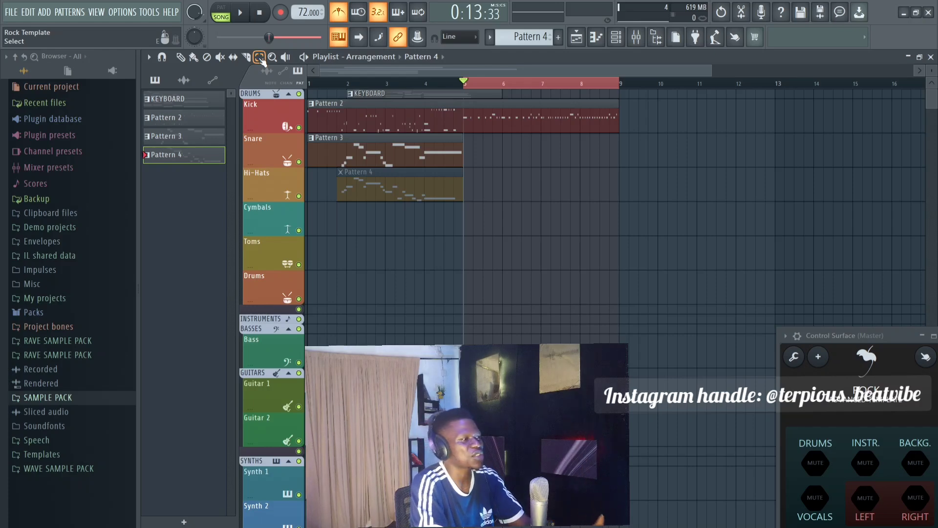
# Try the Select tool on different groups of clips, leaving the KEYBOARD and Pattern 2 clips selected
pyautogui.click(259, 58)
pyautogui.moveTo(342, 269); pyautogui.dragTo(398, 191)
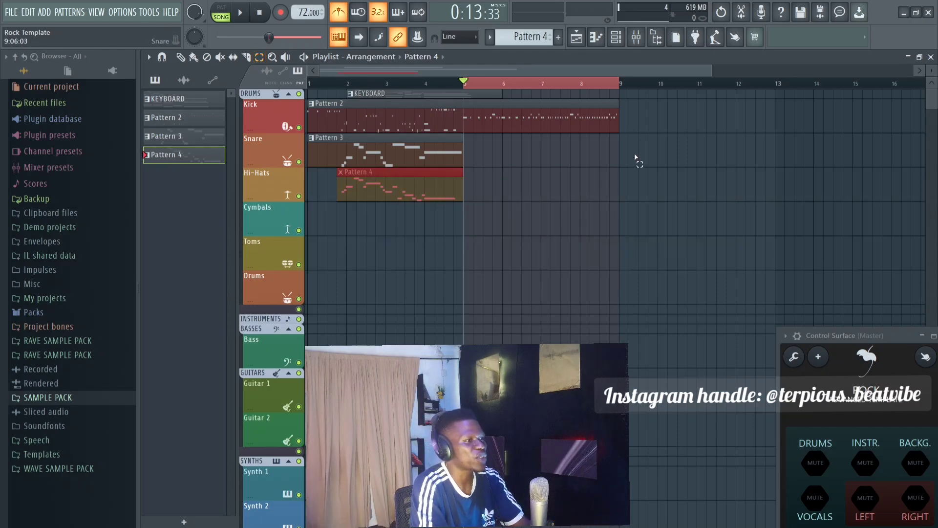
pyautogui.moveTo(647, 99); pyautogui.dragTo(294, 238)
pyautogui.click(531, 148)
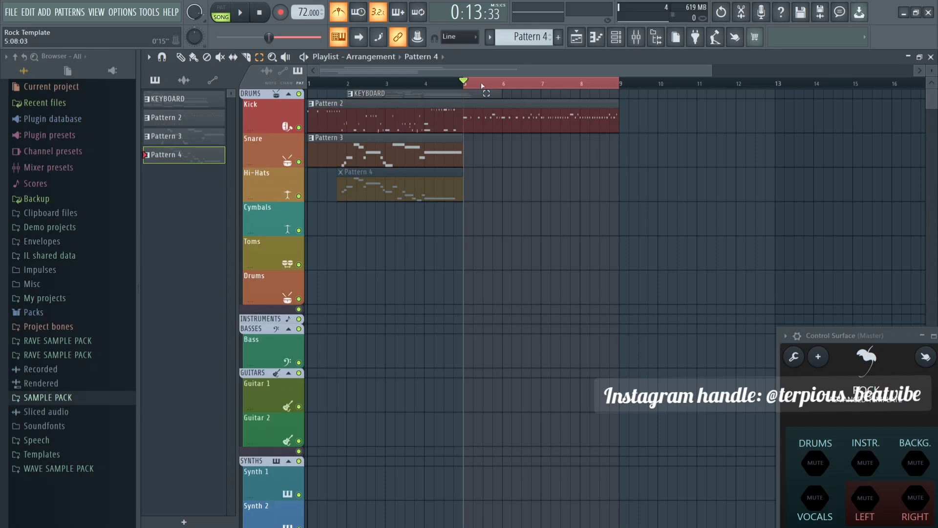
pyautogui.moveTo(465, 88); pyautogui.dragTo(624, 101)
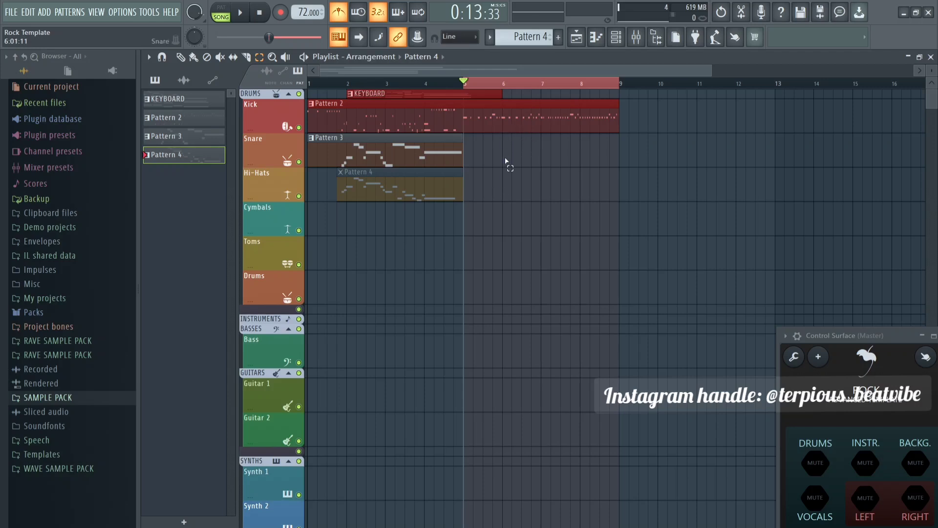
pyautogui.click(288, 58)
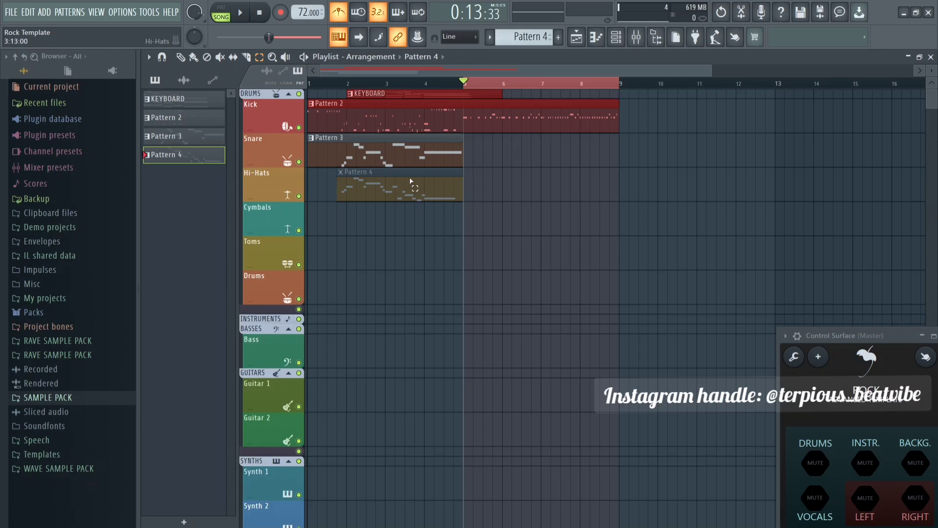
pyautogui.click(194, 58)
# View the file commands and the new-project templates, including the Minimal category, without starting a new project
pyautogui.click(16, 14)
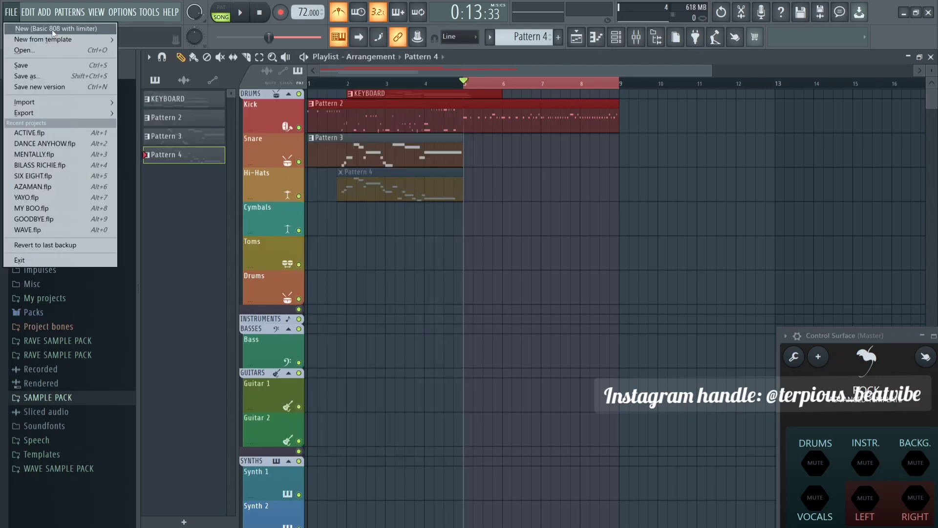
pyautogui.moveTo(53, 39)
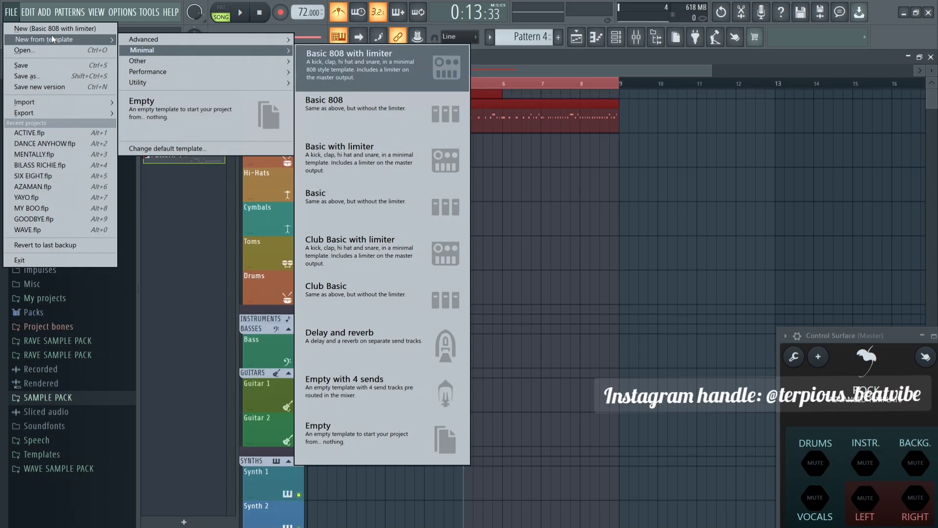
pyautogui.click(517, 55)
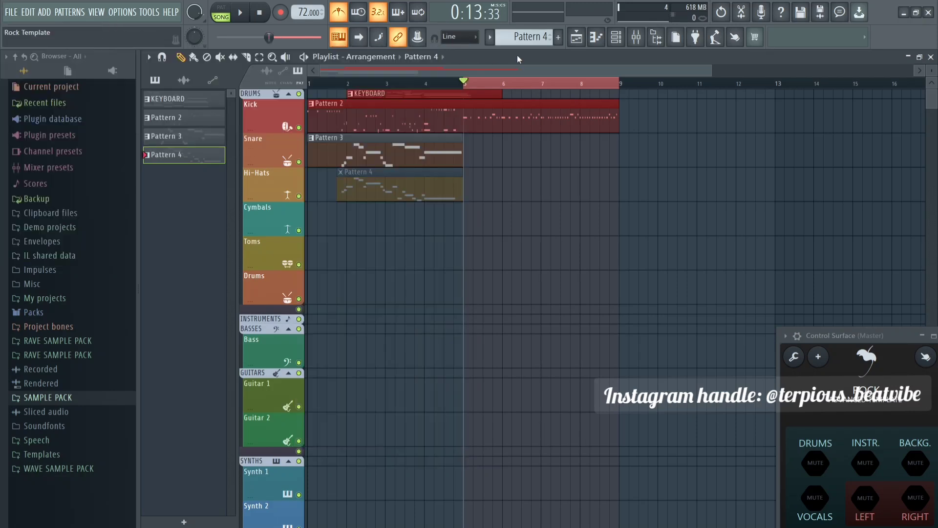